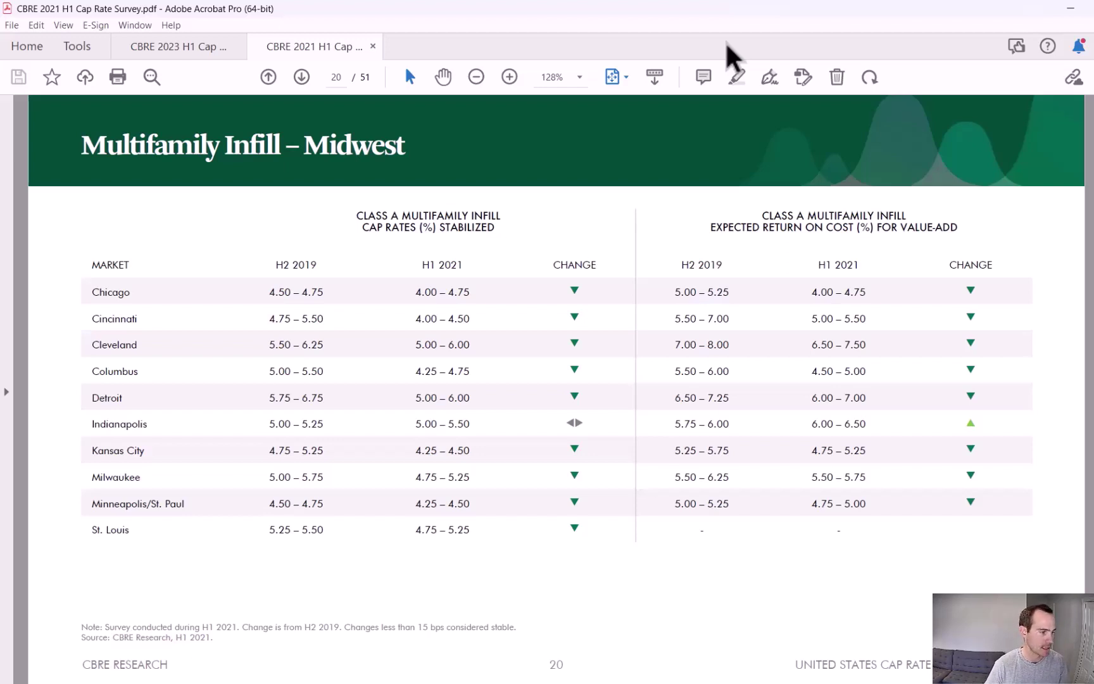
Switch to the Excel workbook and enter the survey dates December 2019, June 2021, December 2022 and June 2023 in B2:B5.
key("alt+Tab")
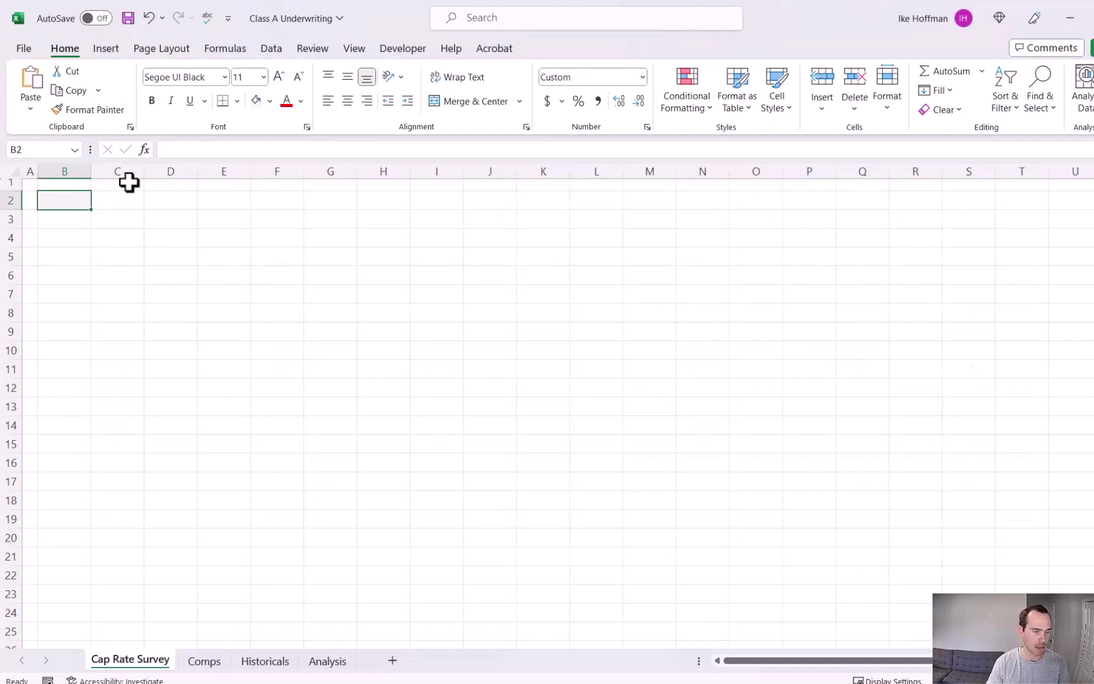
type("December 2019")
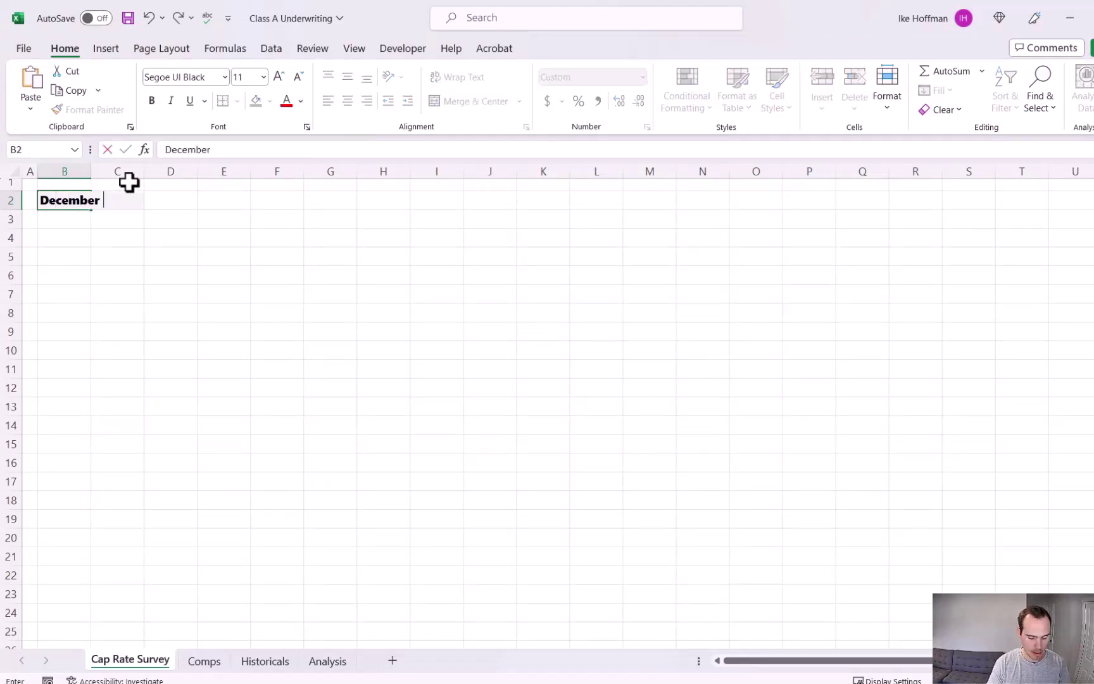
key("Return")
type("June 2021")
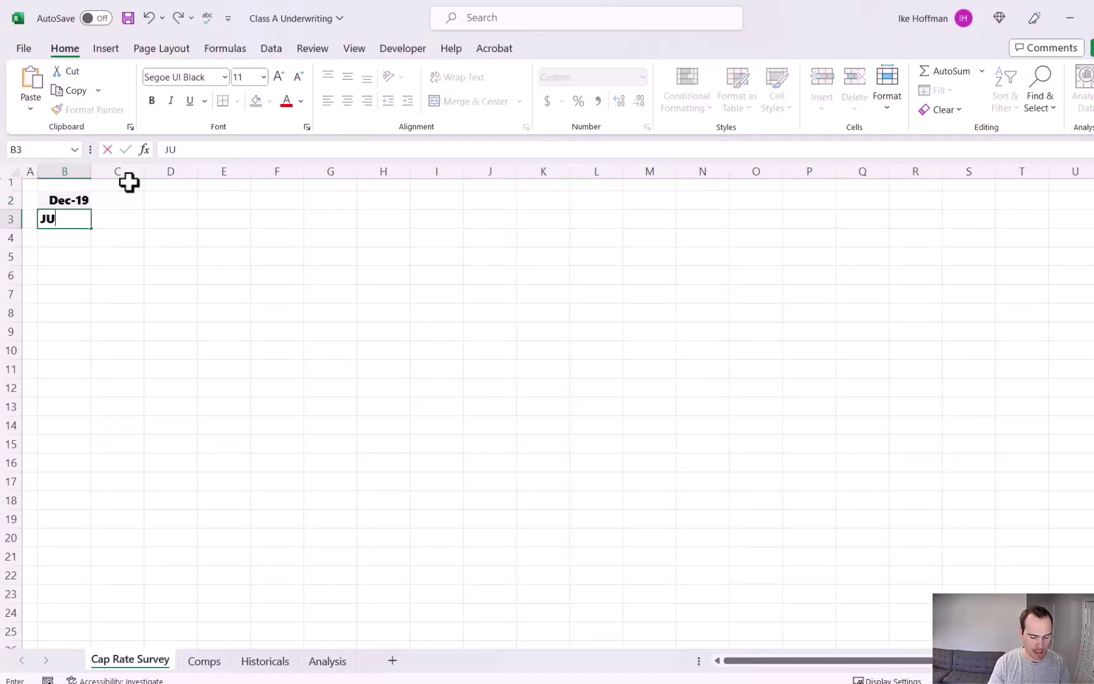
key("Return")
type("D")
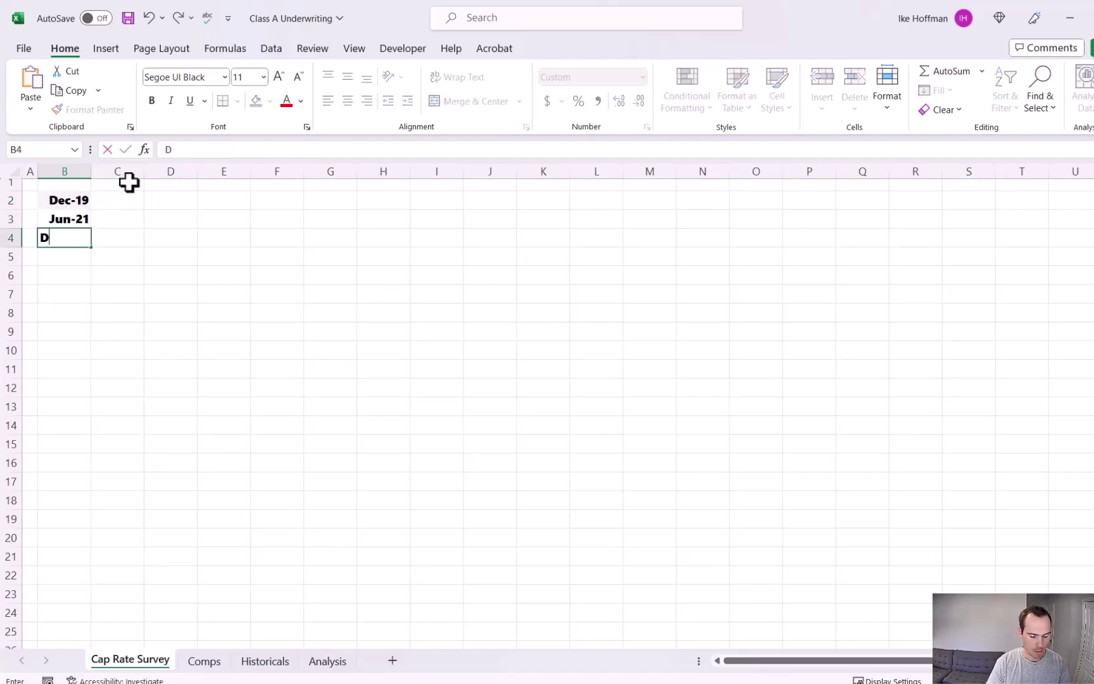
type("ecember 2022")
key("Return")
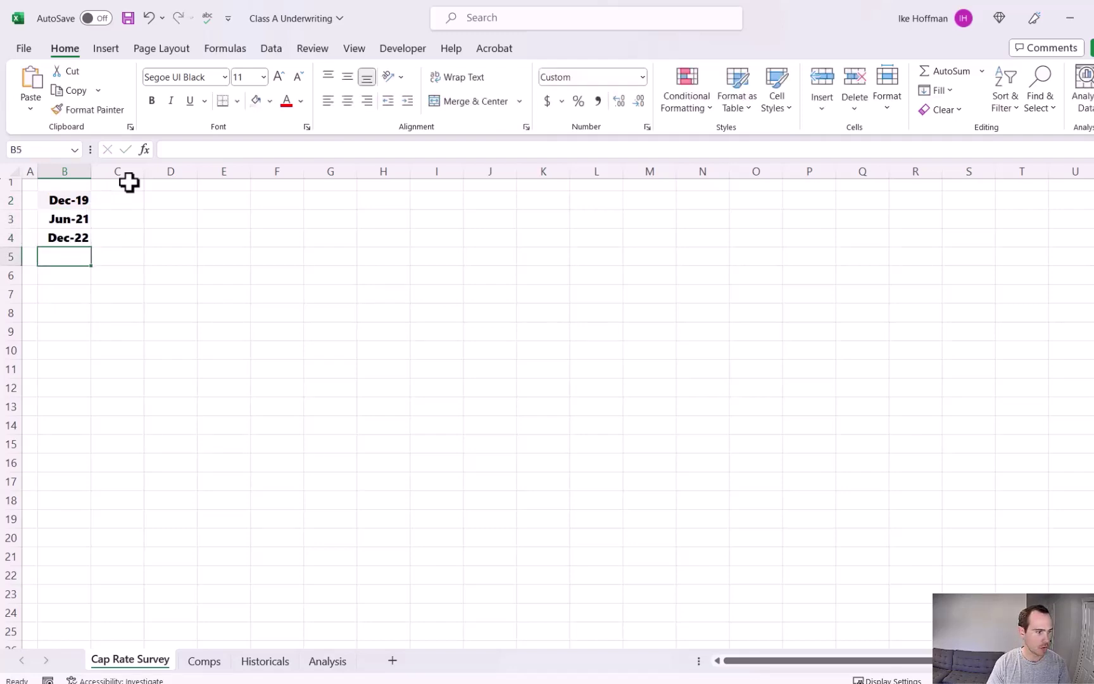
type("June ")
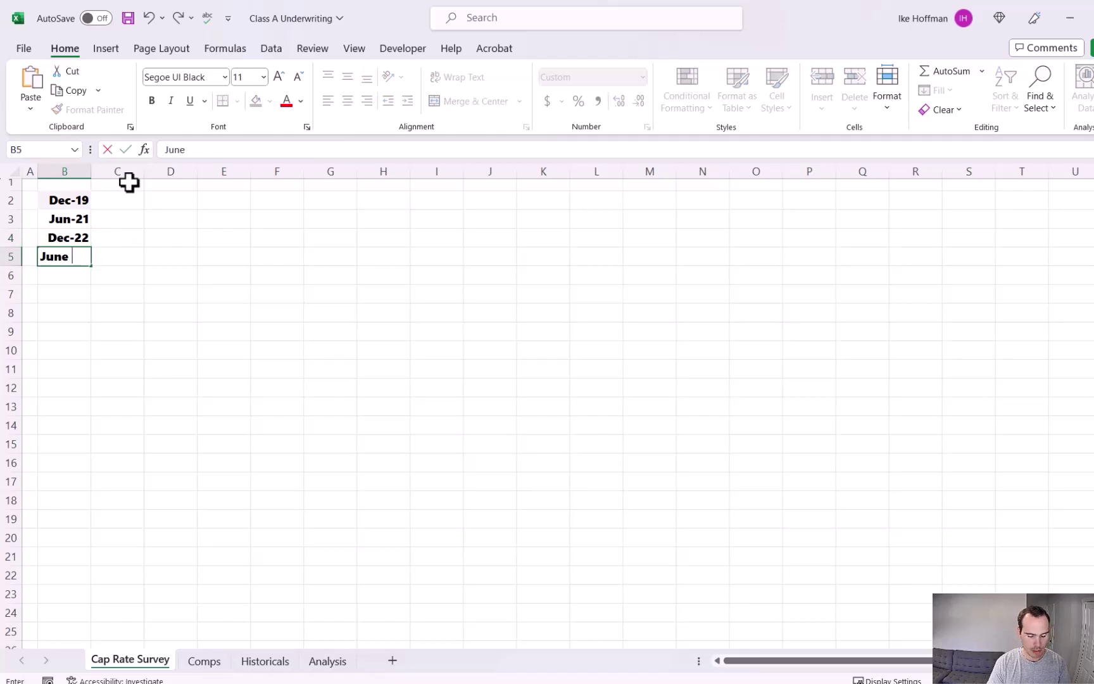
type("2023")
key("Return")
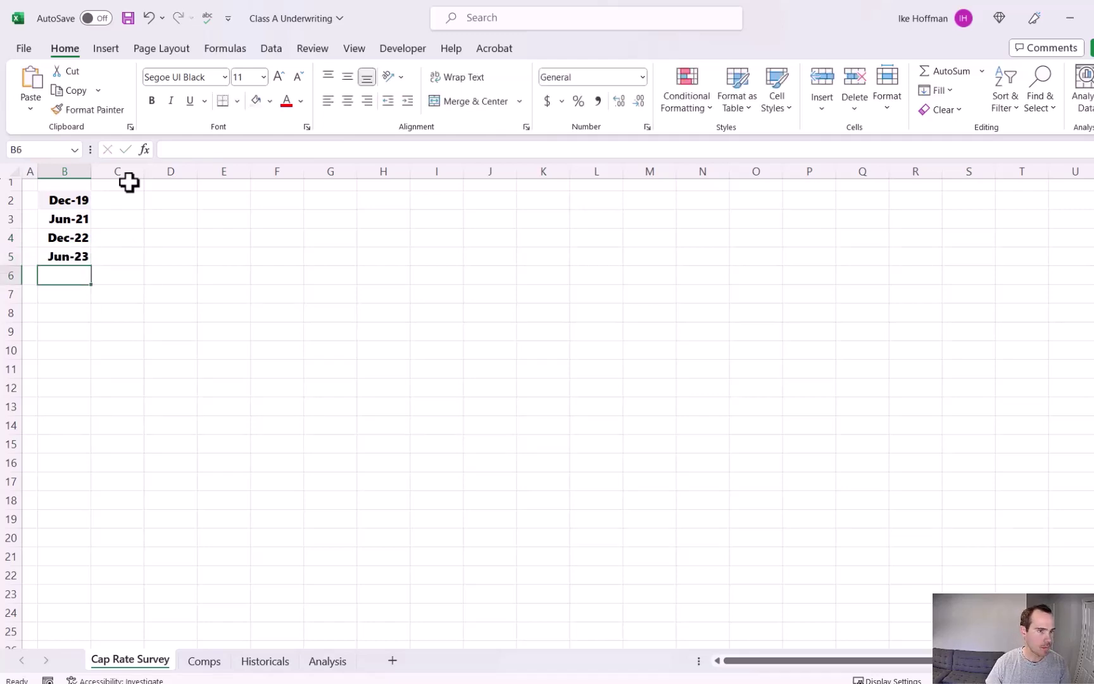
Enter the cap rates 4.625%, 4.375%, 5.125% and 5.5% beside the dates in C2:C5.
left_click(120, 200)
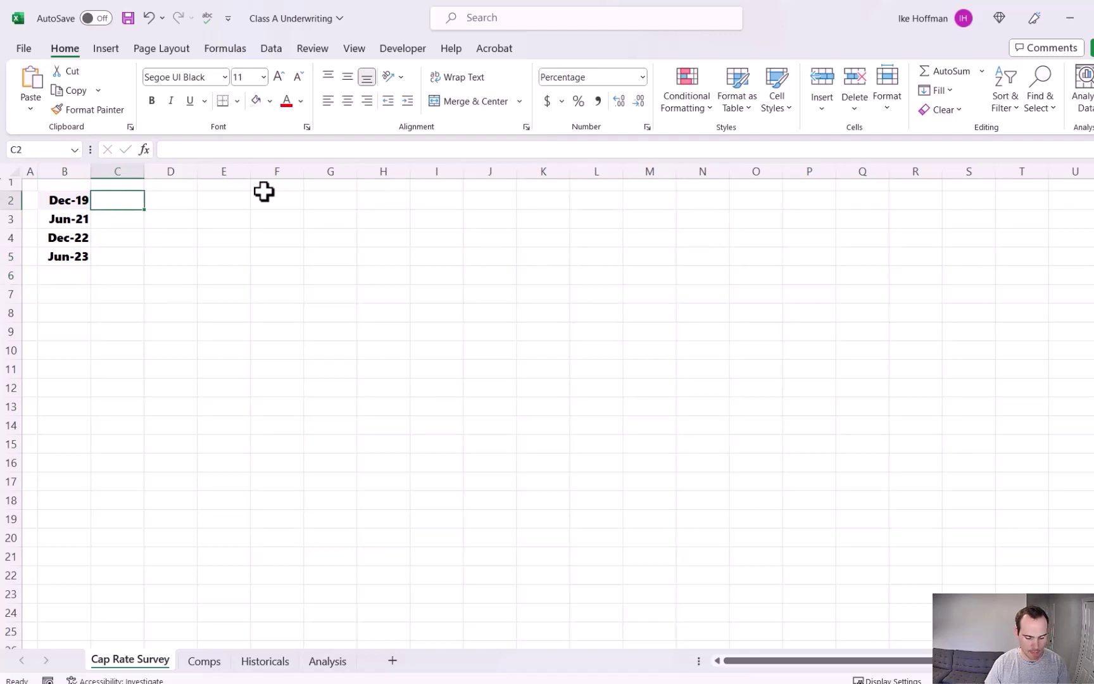
type("4.625")
key("Return")
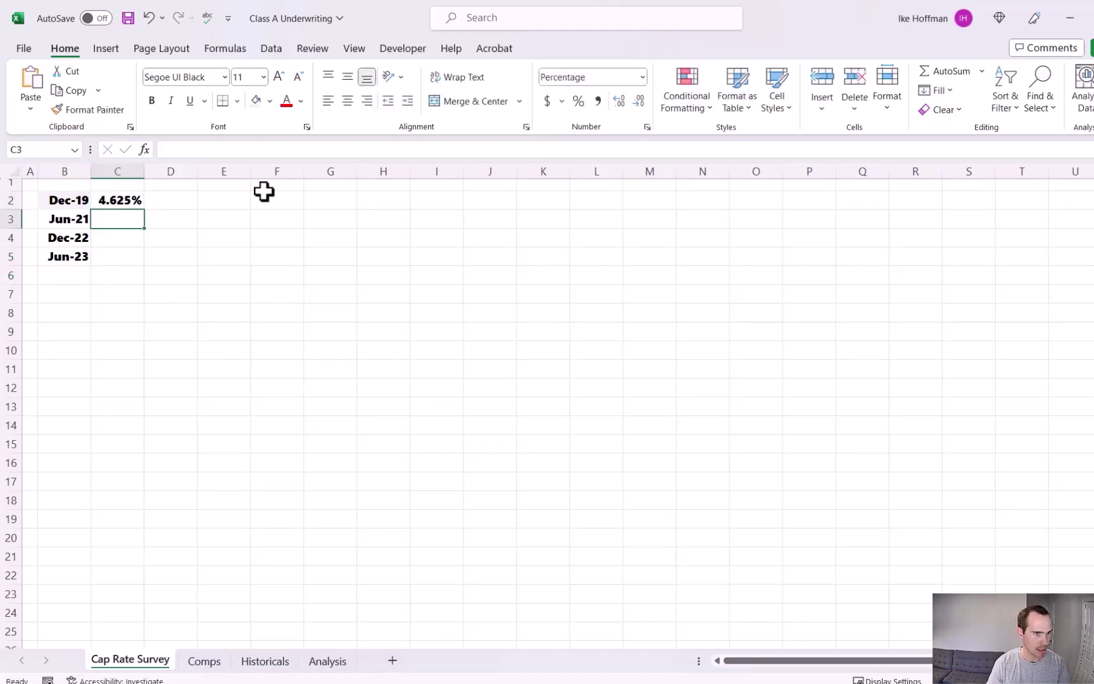
type("4.375")
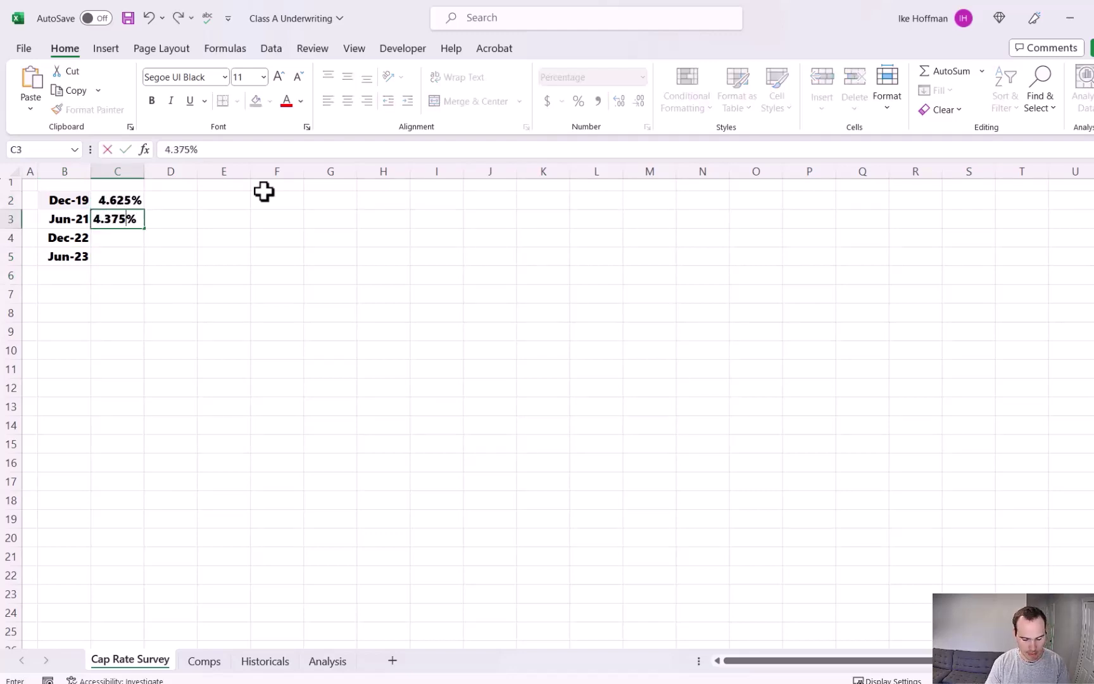
key("Return")
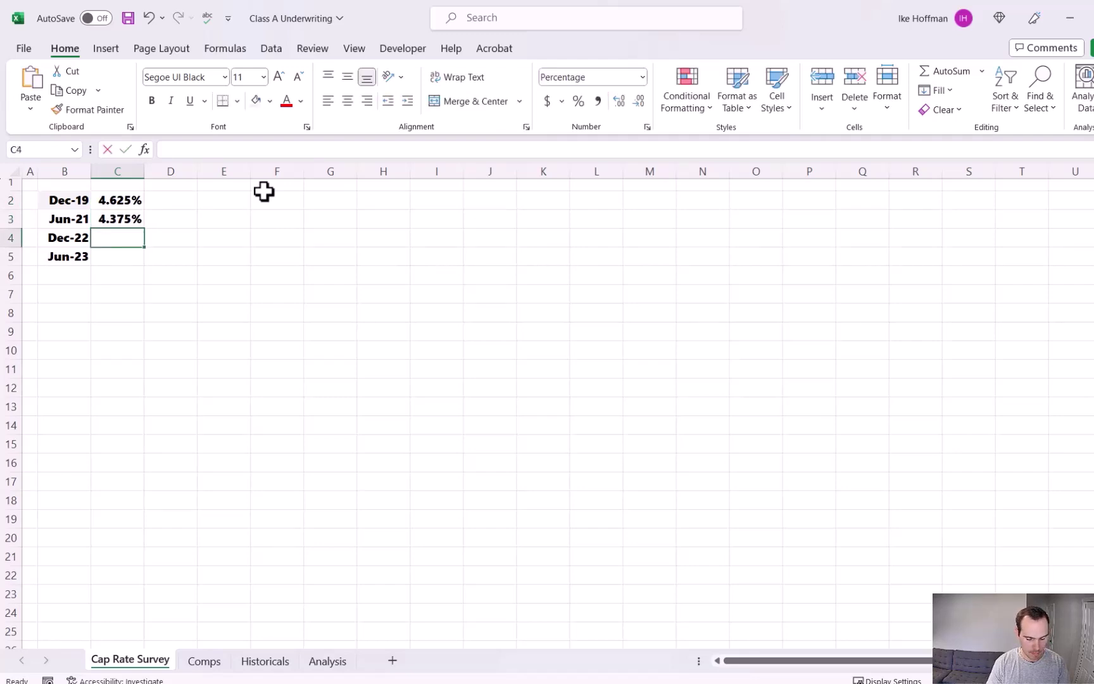
type("5.12")
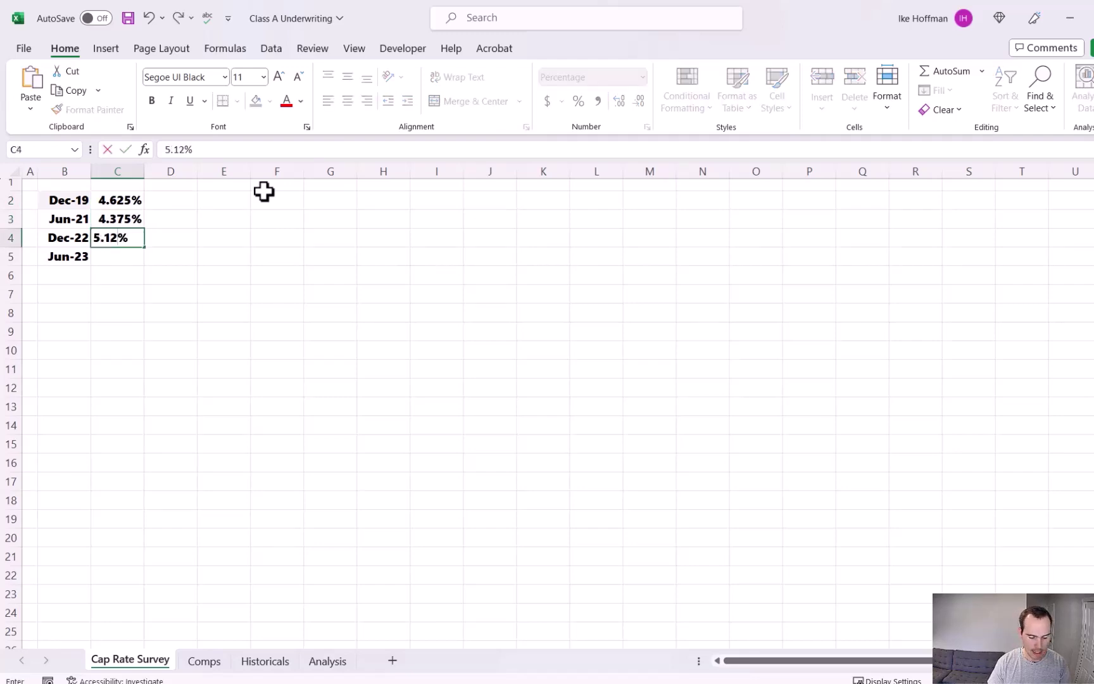
type("5")
key("Return")
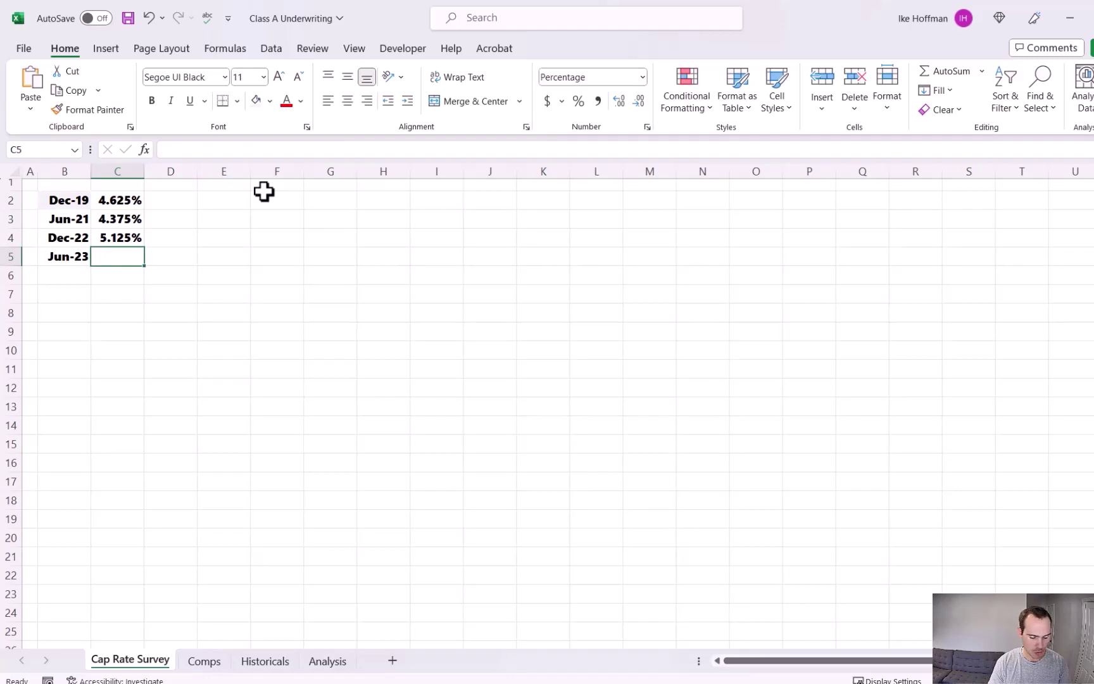
type("5.5")
key("Return")
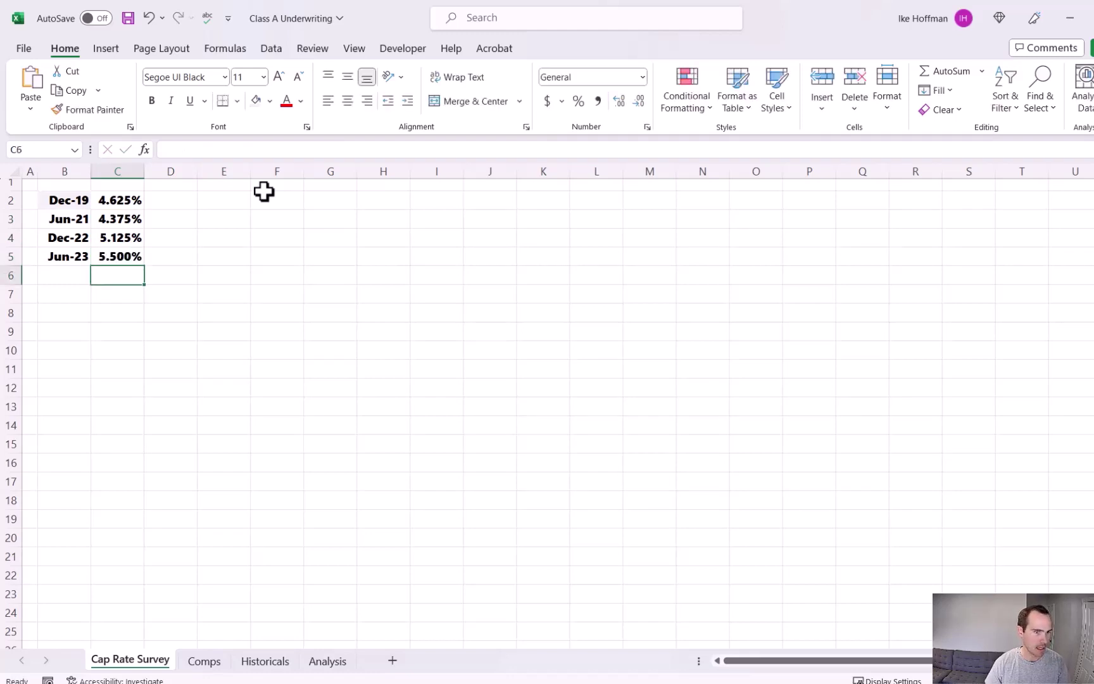
Insert the recommended line chart from the dates and cap rates in B2:C5.
left_click_drag(80, 200, 104, 252)
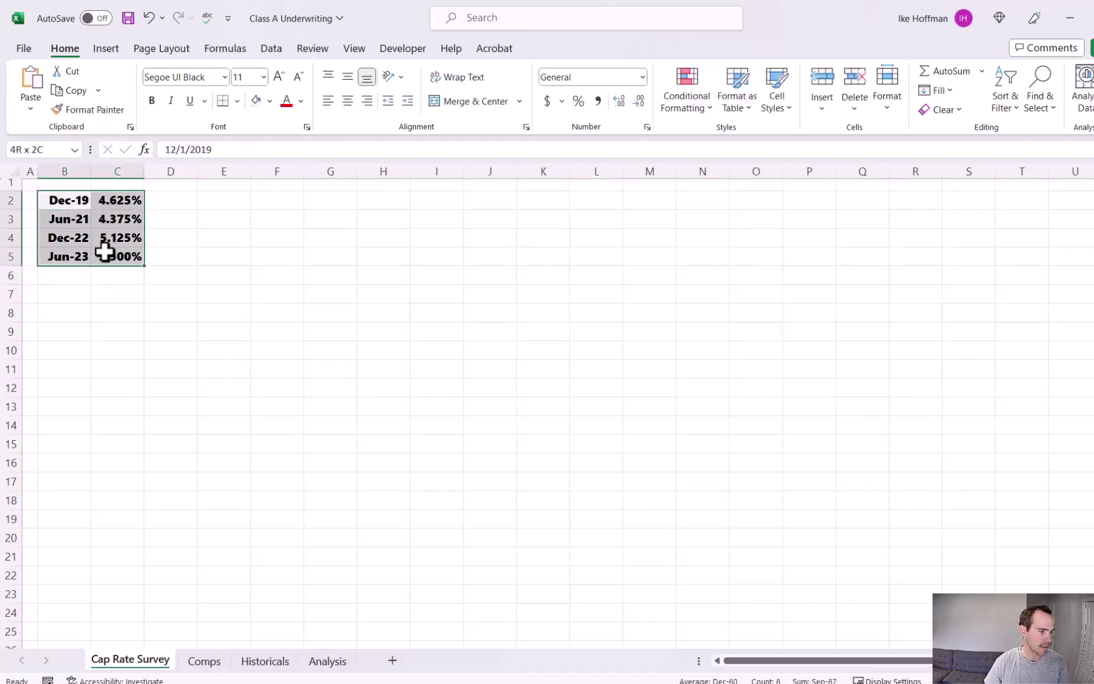
left_click(105, 49)
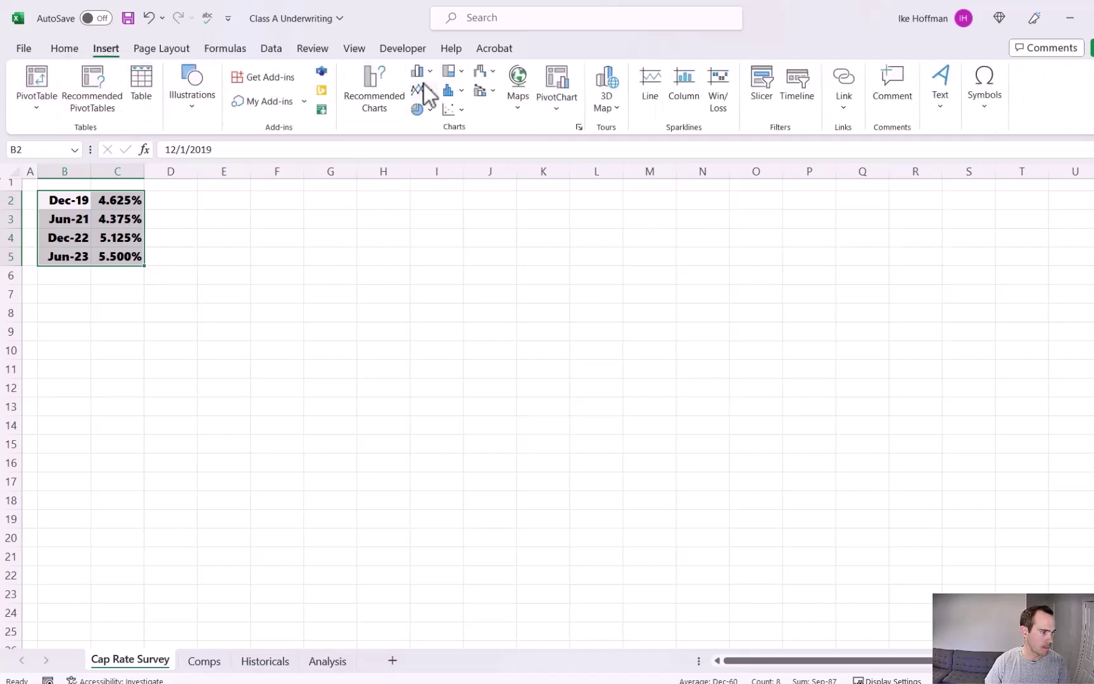
left_click(391, 83)
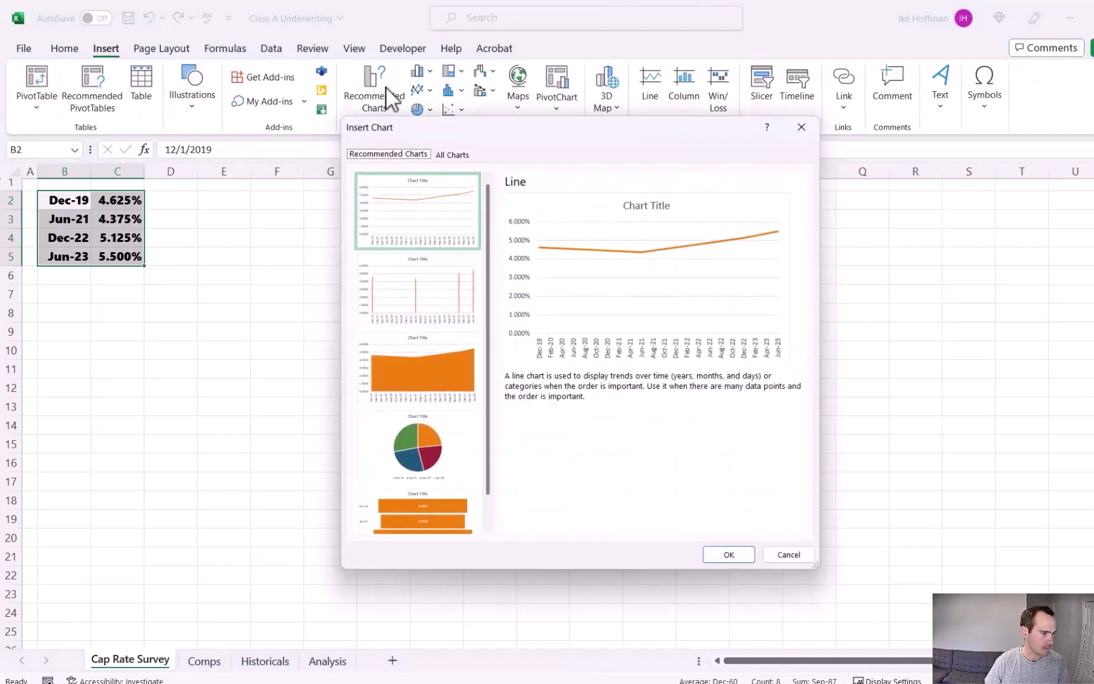
left_click(752, 551)
Set the minimum bound of the chart's vertical axis to 0.04.
right_click(408, 416)
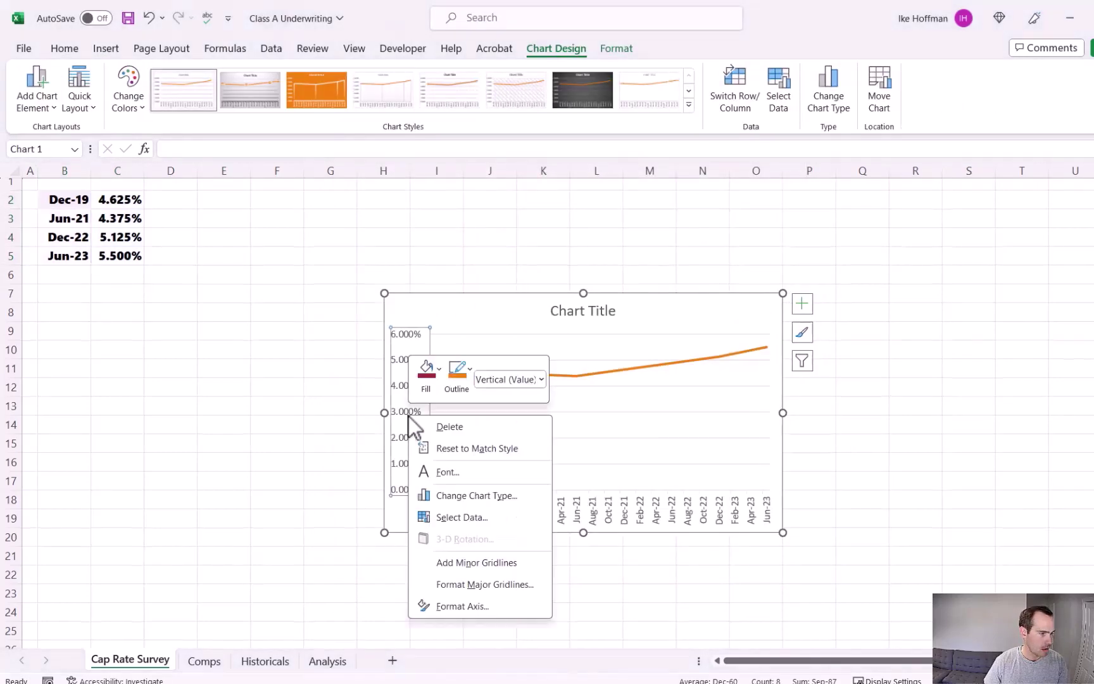
left_click(467, 601)
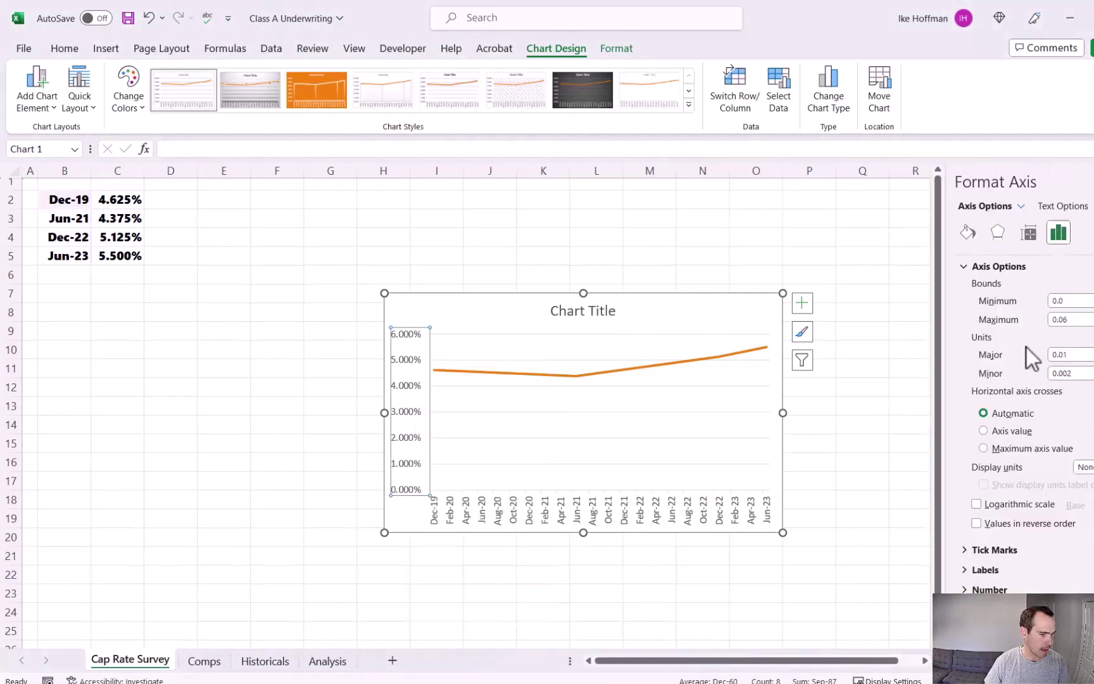
left_click_drag(1066, 302, 1049, 300)
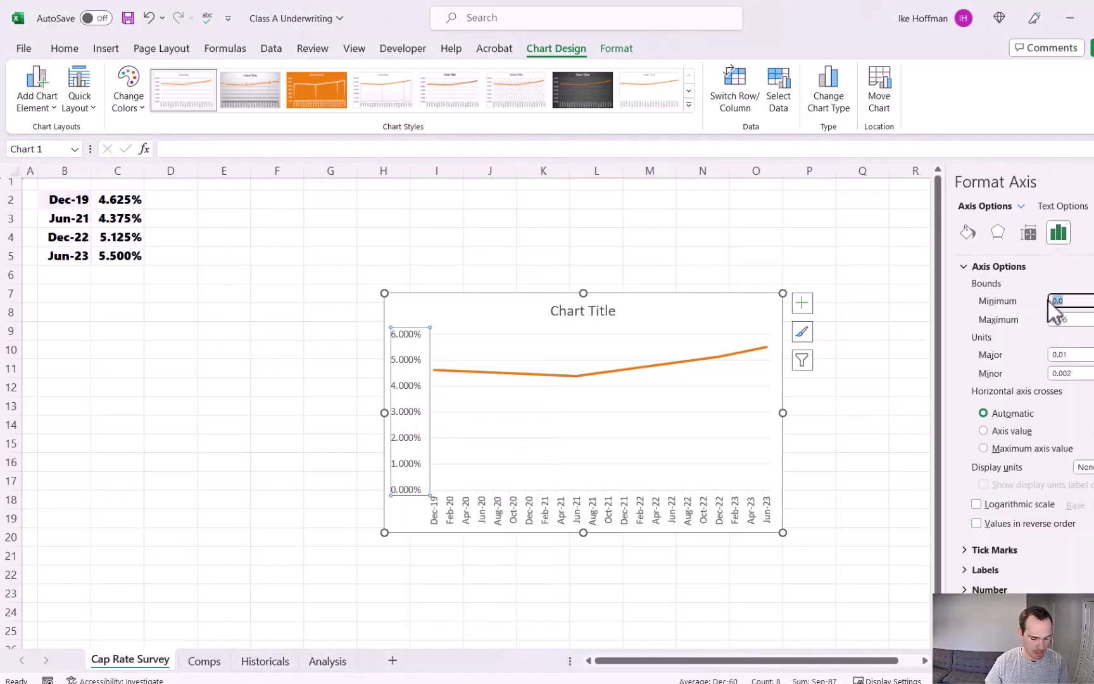
key("BackSpace")
type("0.04")
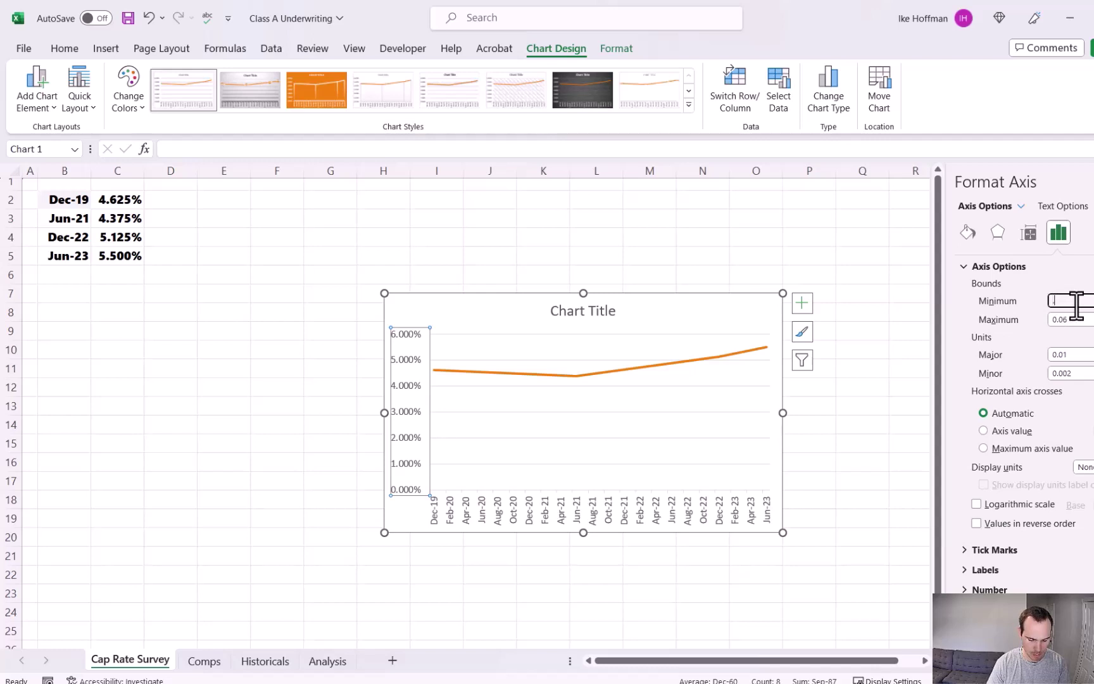
key("Return")
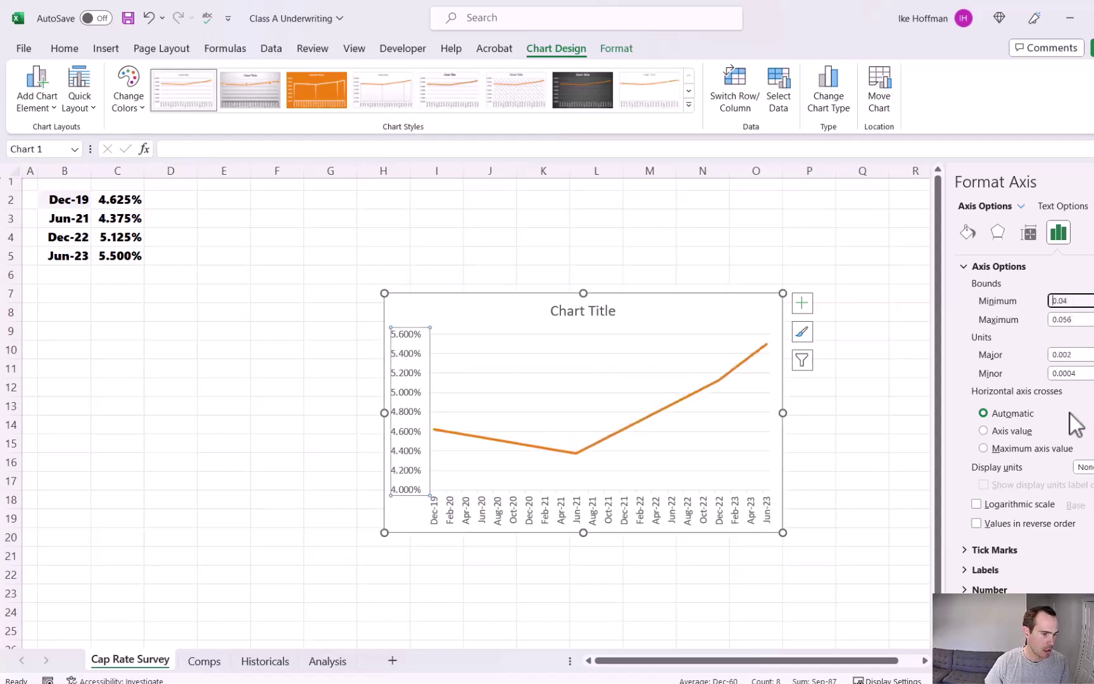
Move the line chart directly beside the cap rate table and delete its chart title.
left_click_drag(627, 295, 415, 200)
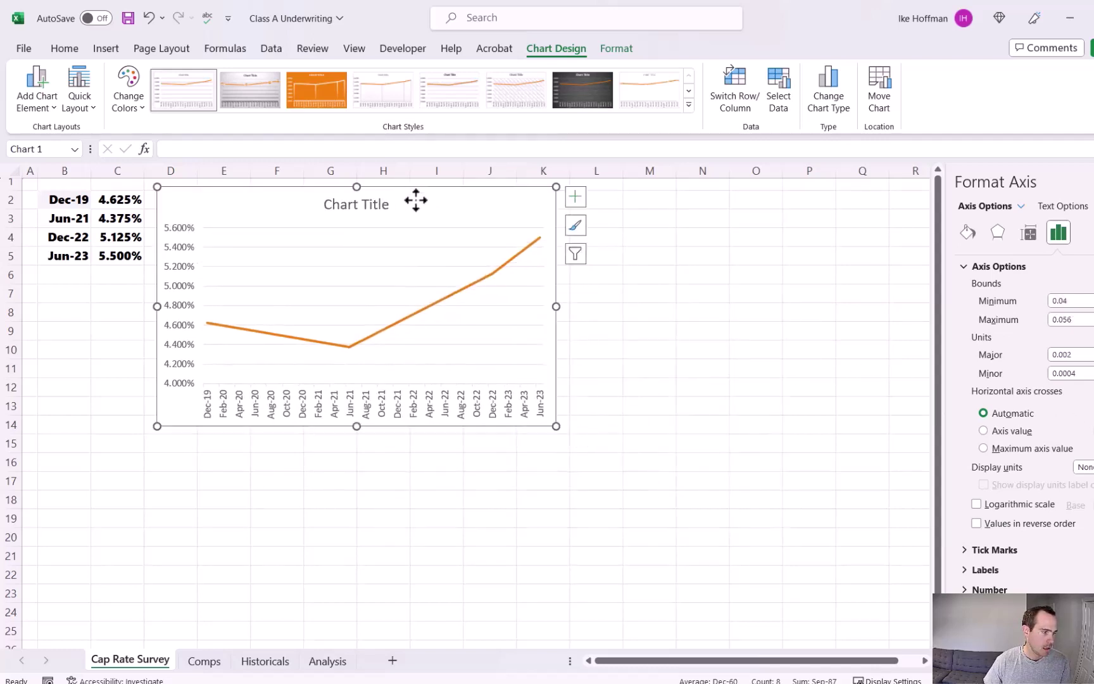
left_click(390, 203)
left_click(423, 208)
key("Delete")
left_click(734, 271)
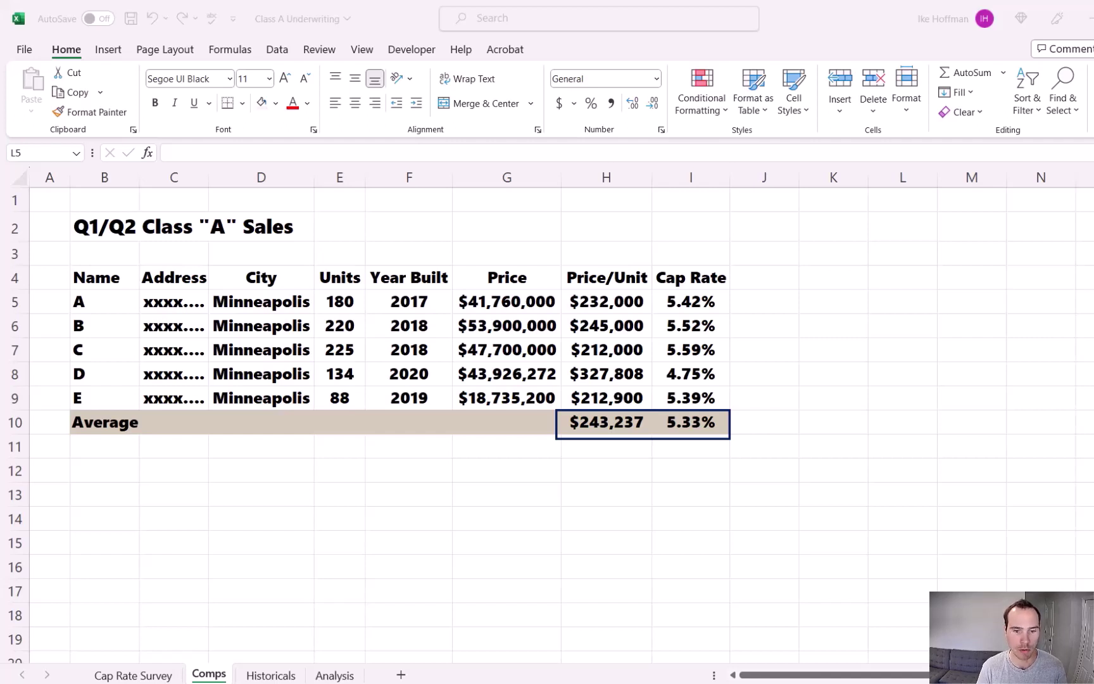
Clear the row of comparable sale D, B8:I8, in the Class "A" sales table on the Comps sheet.
key("alt+Tab")
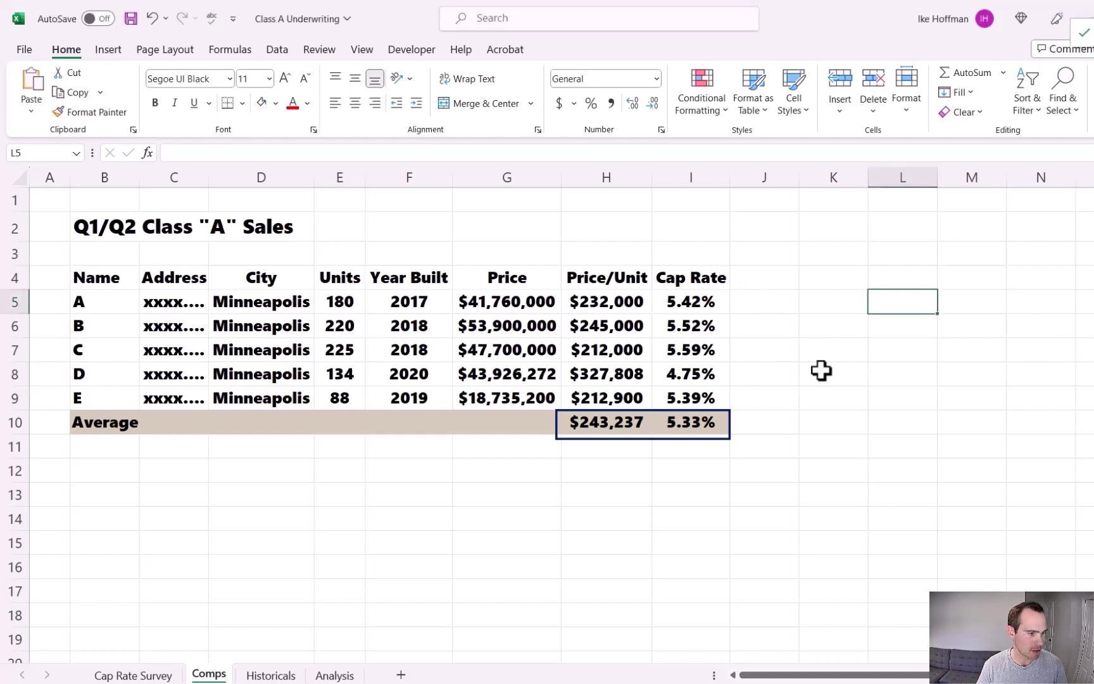
left_click_drag(92, 380, 678, 379)
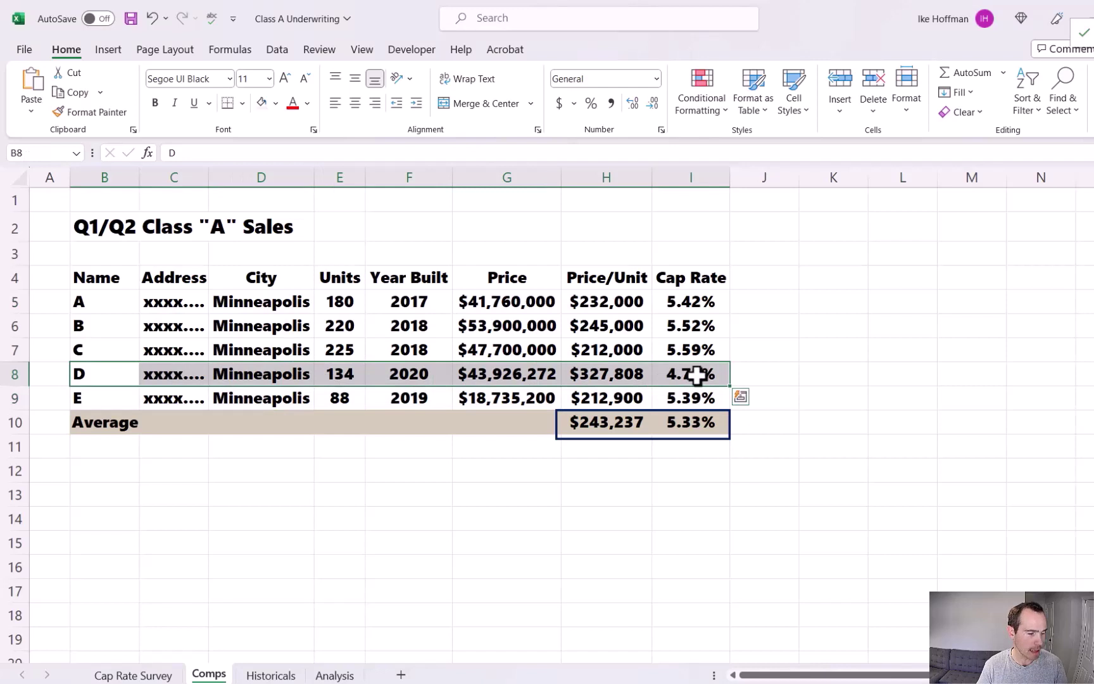
key("Delete")
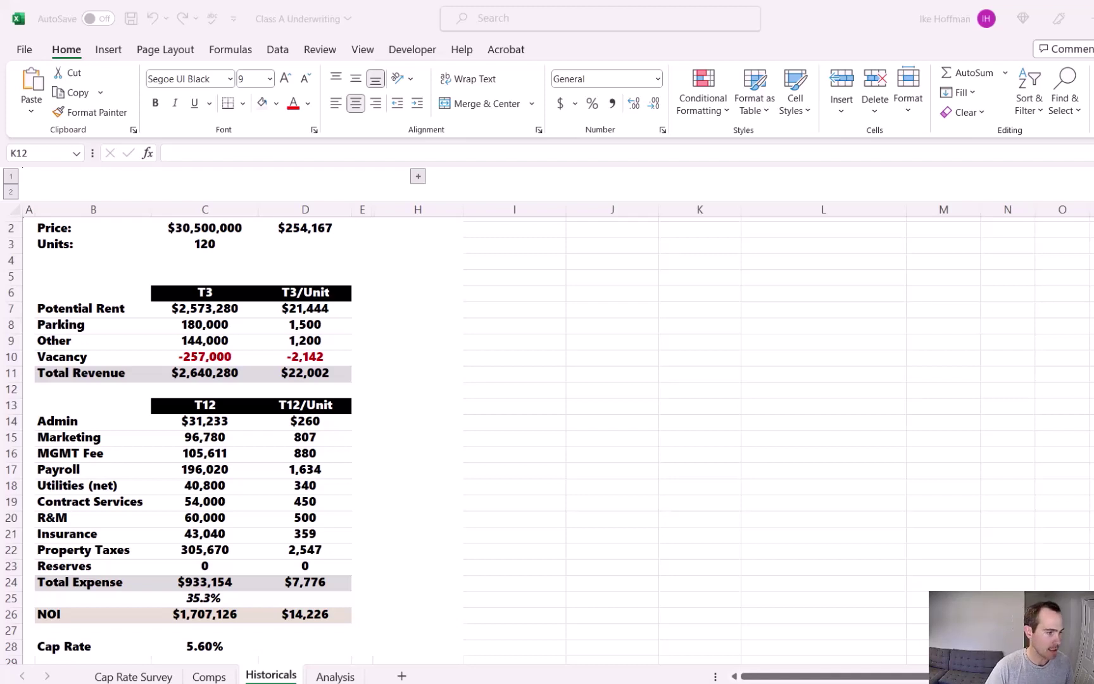
Expand the grouped adjusted columns on the Historicals sheet and calculate the T3 Adjusted potential rent of $2,592,000 in F7, starting from 1800.
left_click(418, 176)
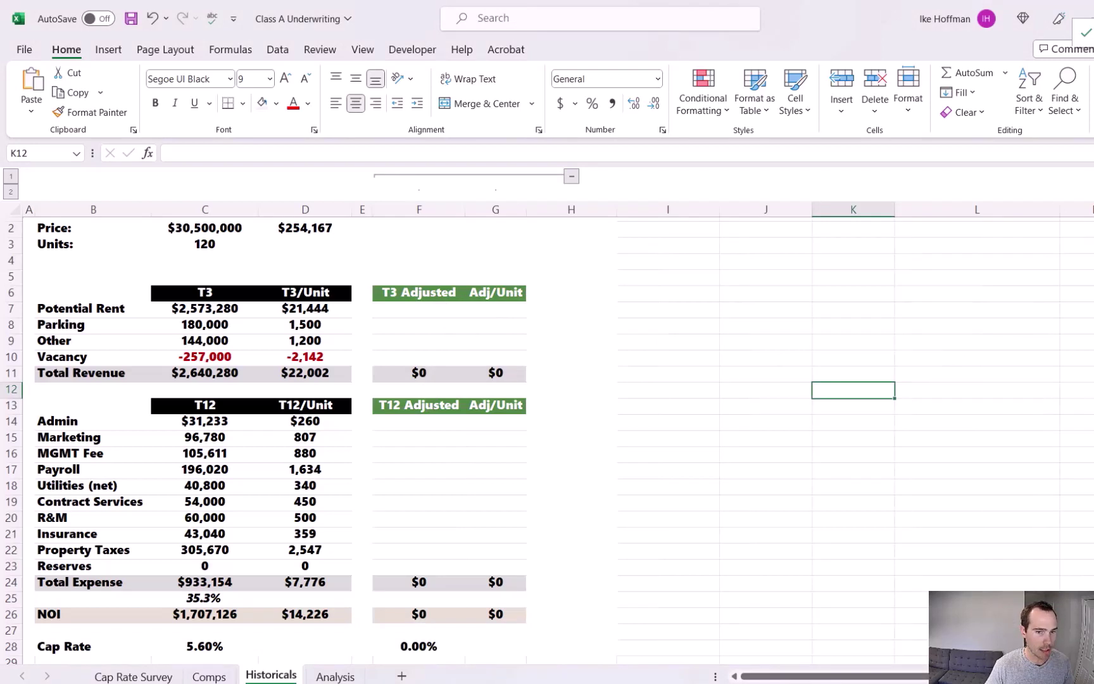
left_click(430, 313)
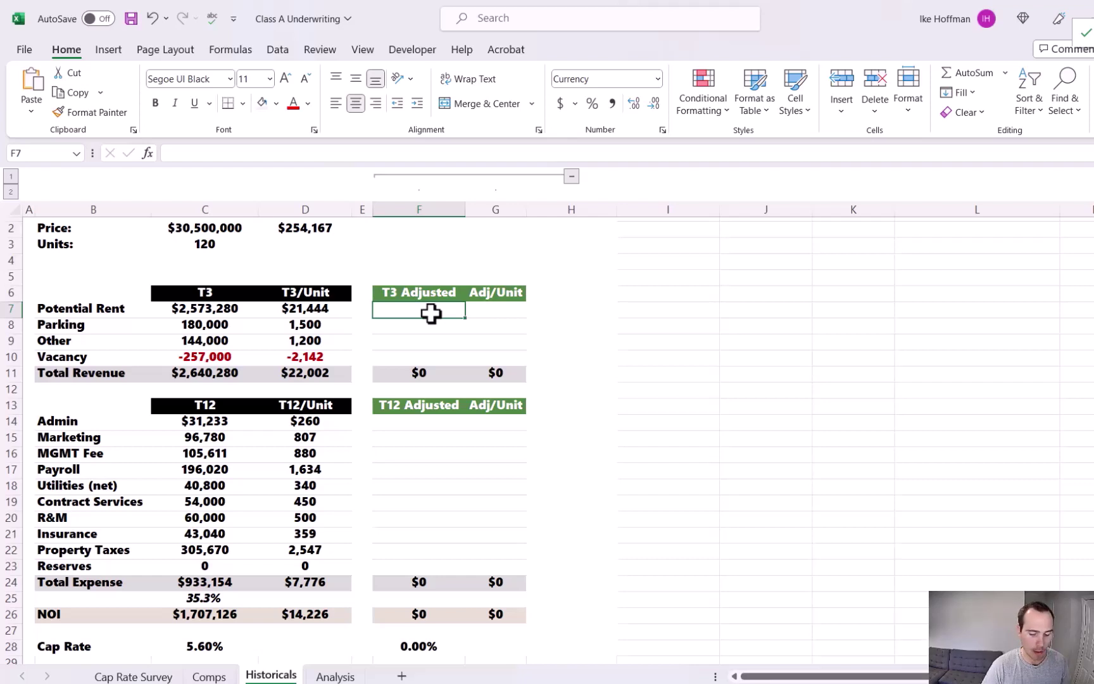
type("=1800")
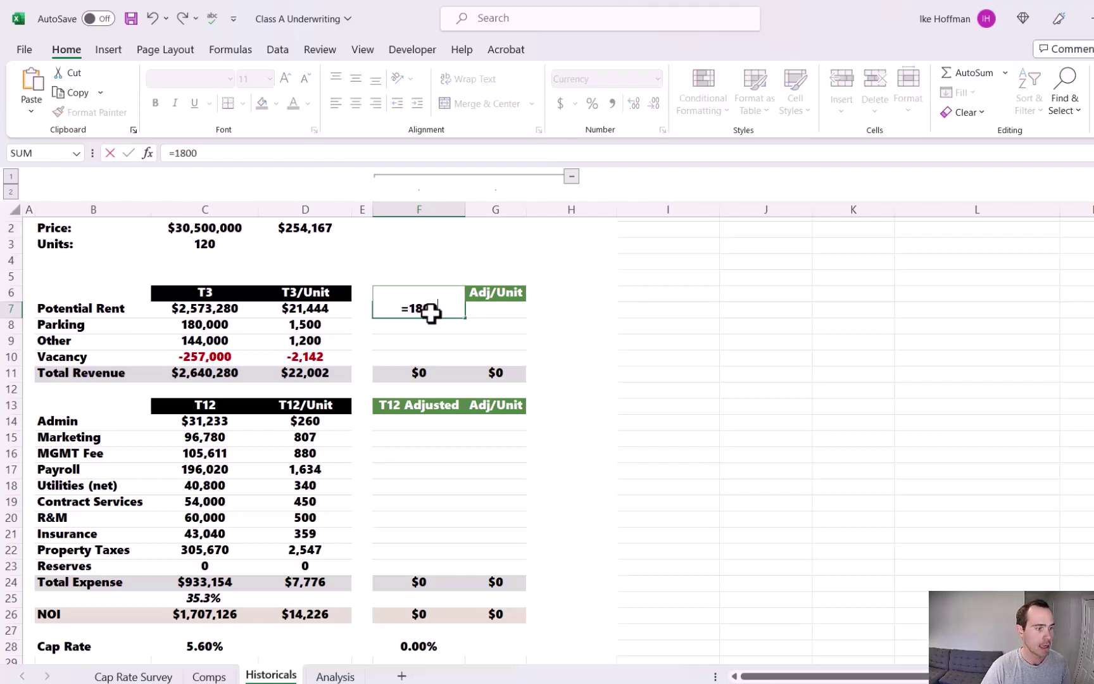
key("Return")
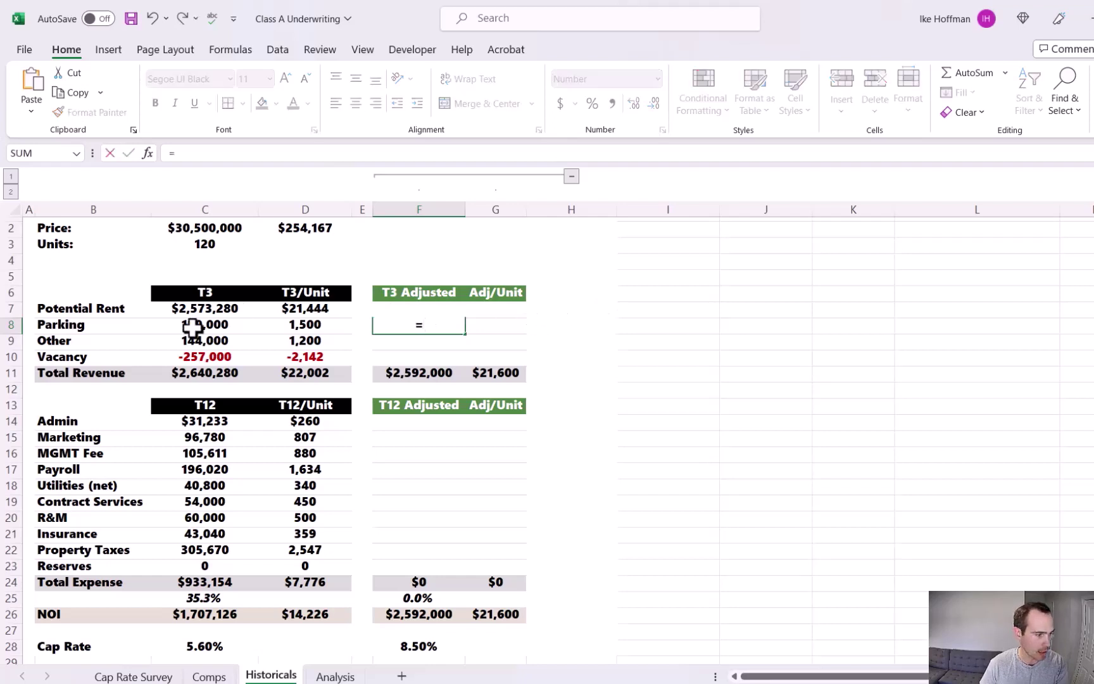
Link the T3 Adjusted parking and other income in F8 and F9 to the T3 amounts in C8 and C9.
left_click(198, 324)
key("Return")
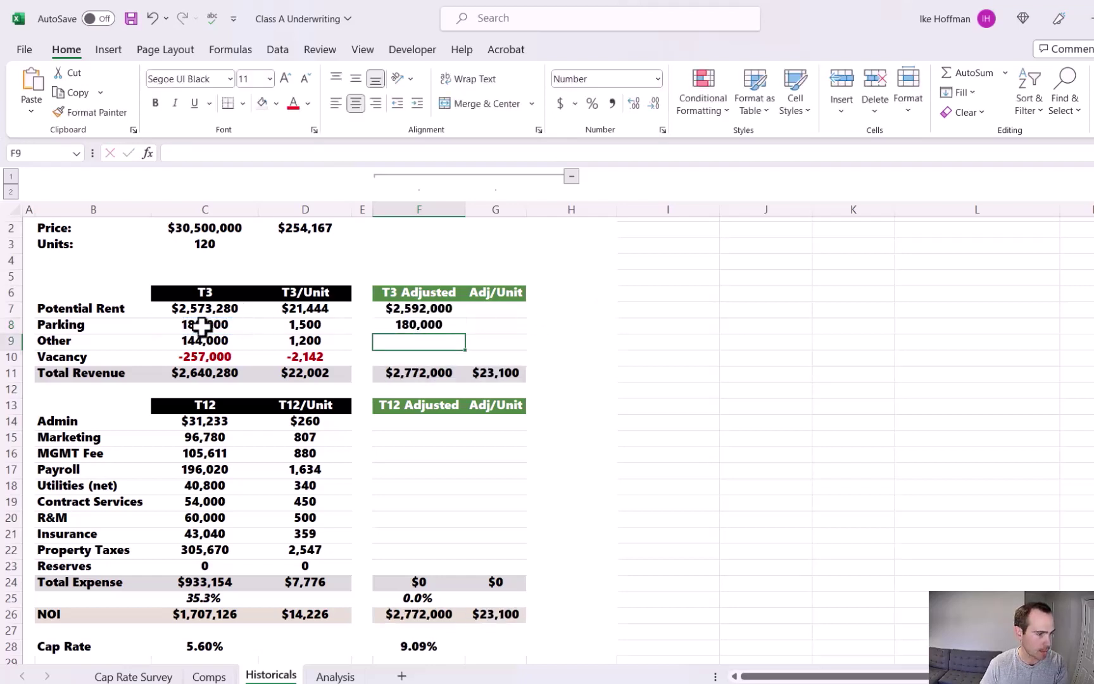
type("=")
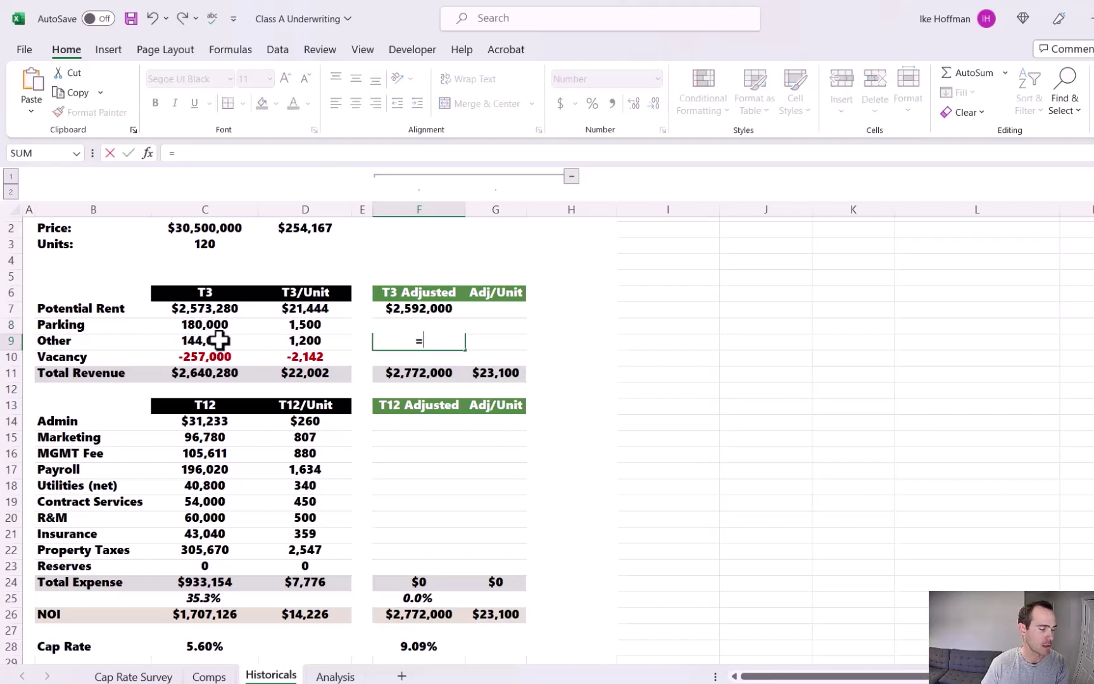
left_click(218, 340)
key("Return")
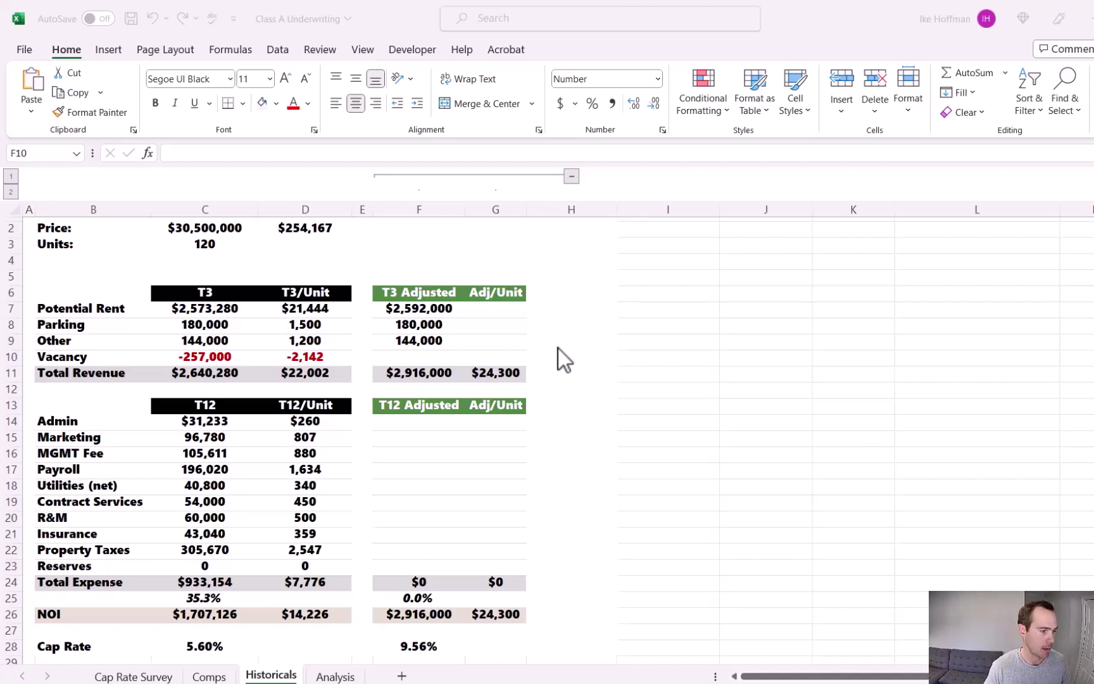
Calculate the T3 Adjusted vacancy in F10 as a negative 9% of the summed income in F7:F9.
left_click(421, 356)
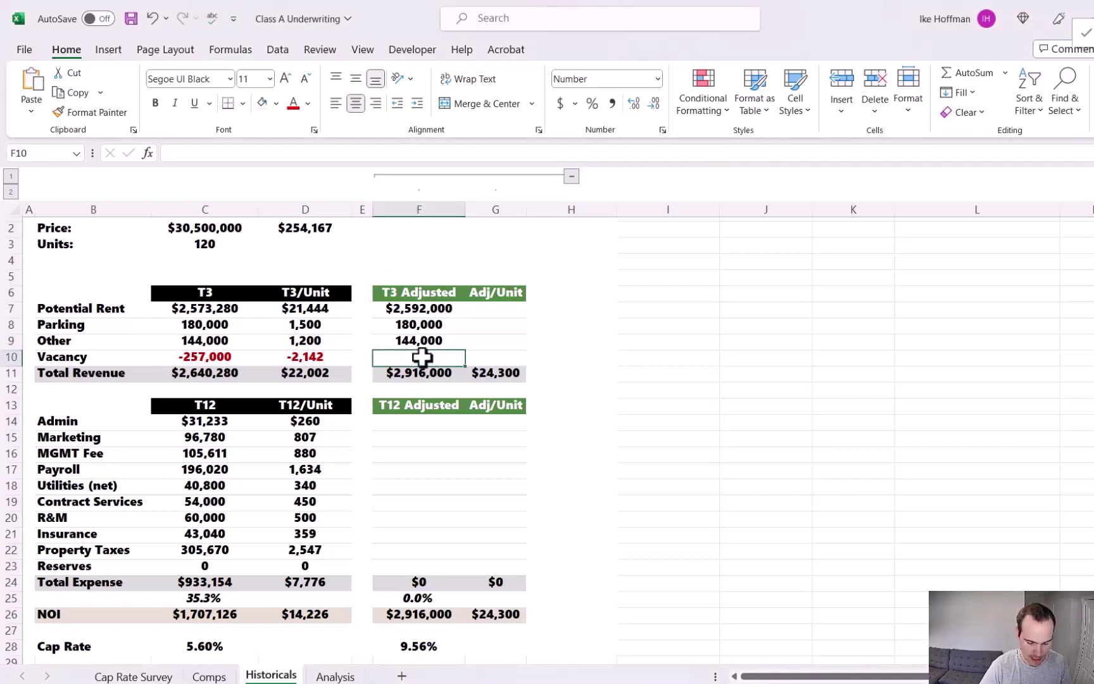
type("=.09*")
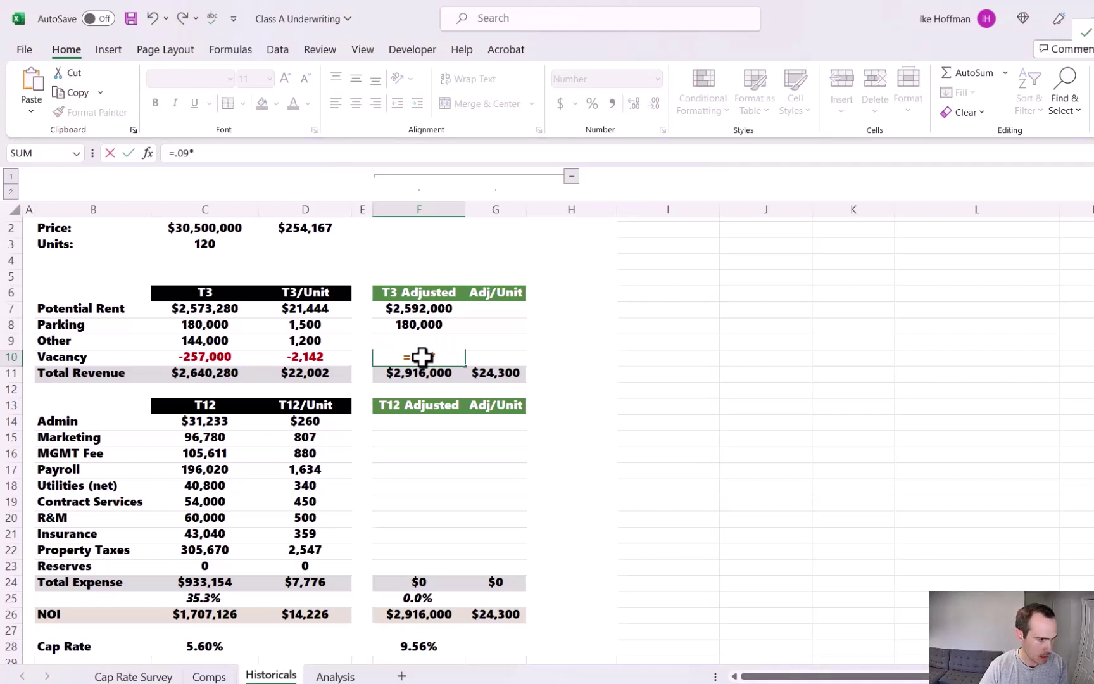
type("-(sum(")
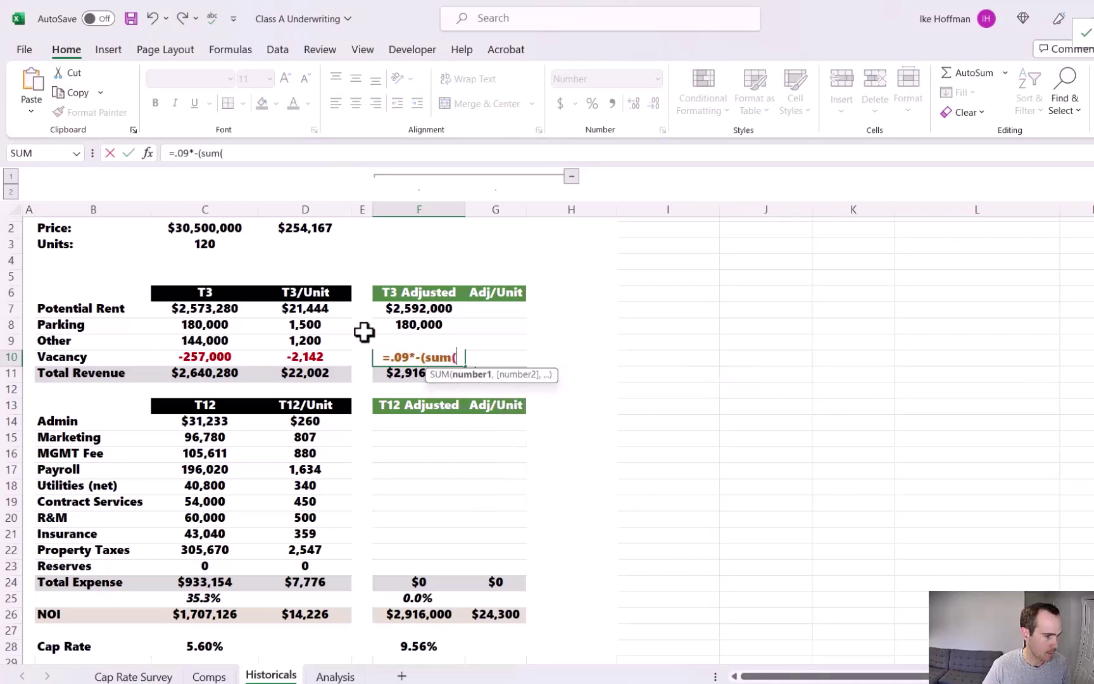
left_click_drag(391, 310, 403, 336)
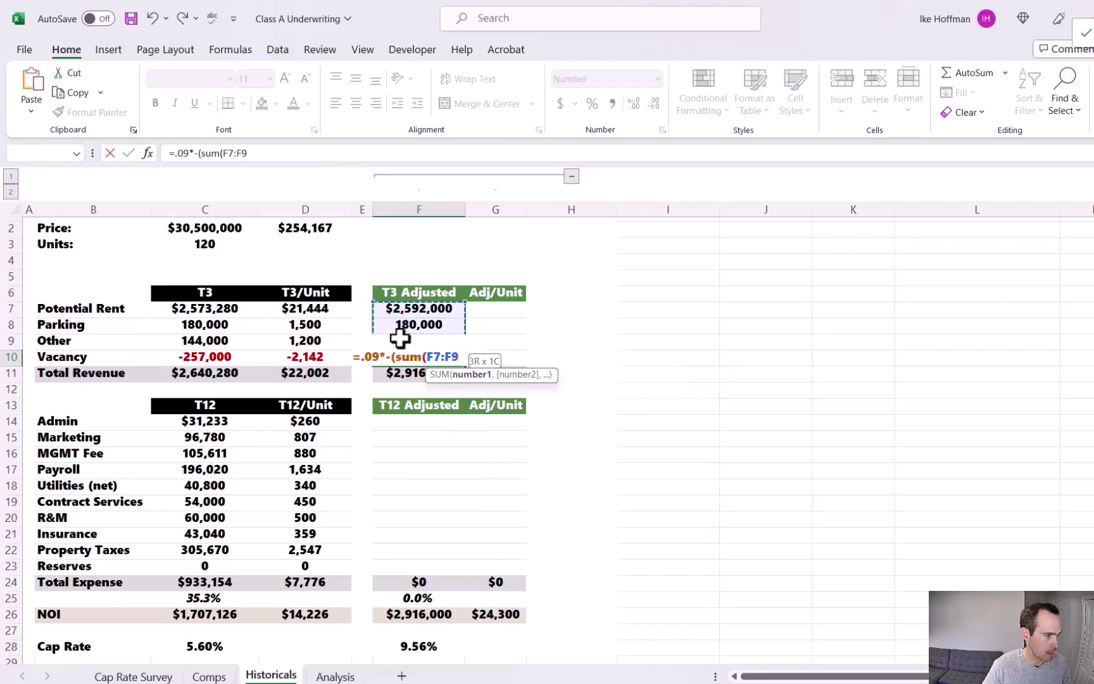
key("Return")
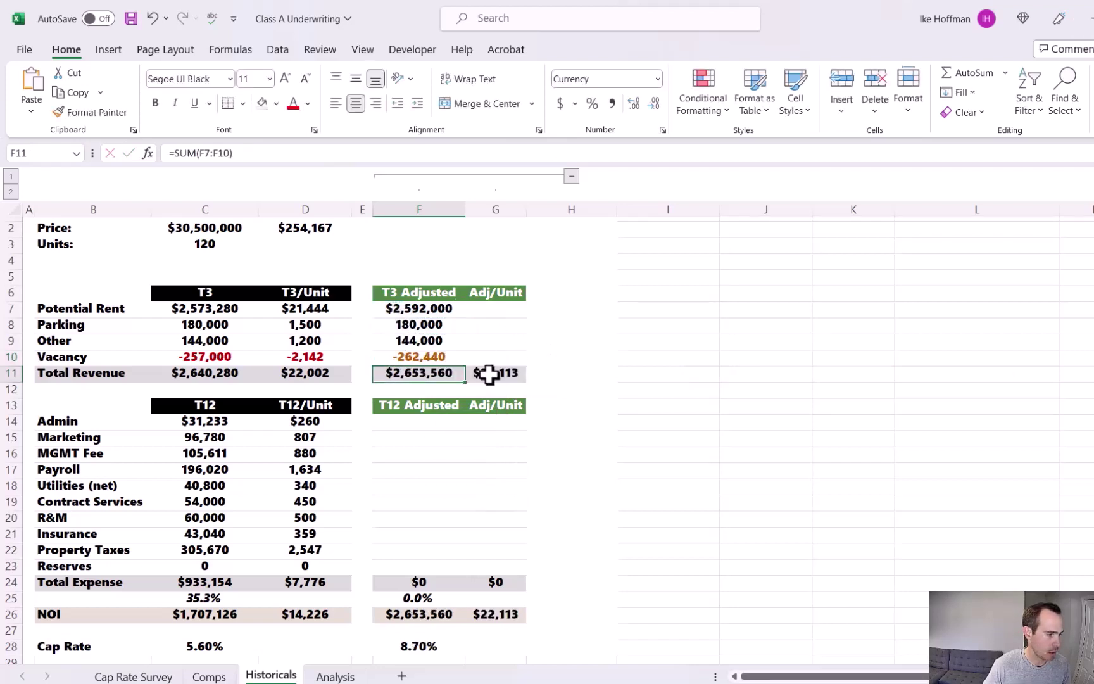
left_click(600, 363)
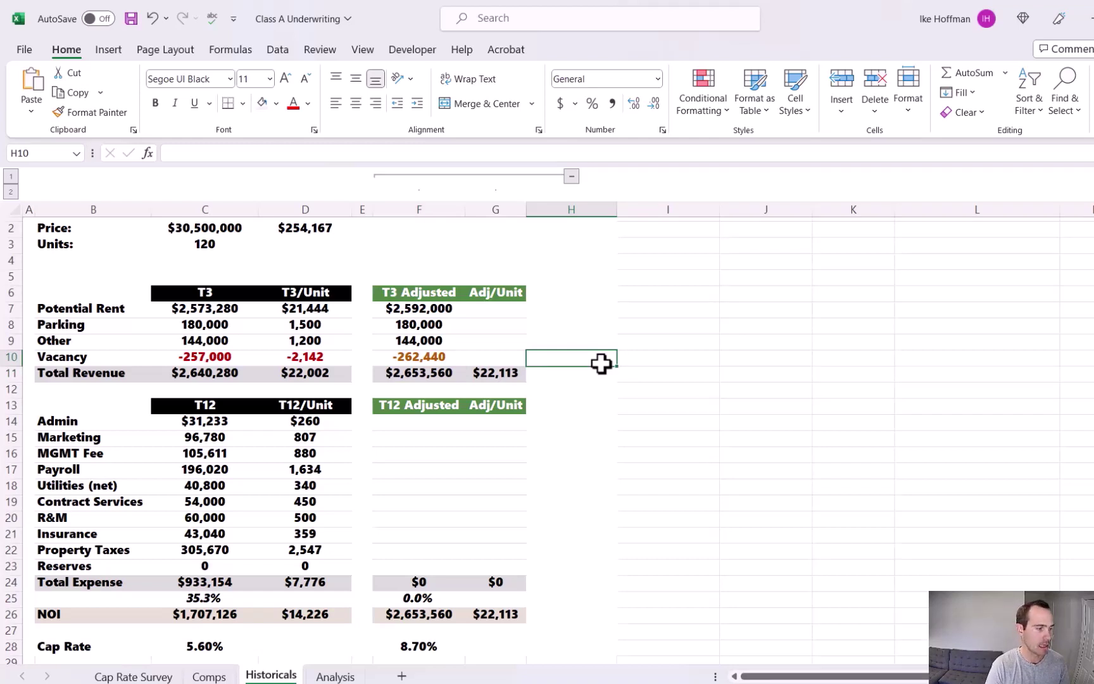
Calculate the adjusted potential rent per unit in G7 as F7/$C$3 and fill the formula down through the vacancy row, G10.
left_click(520, 308)
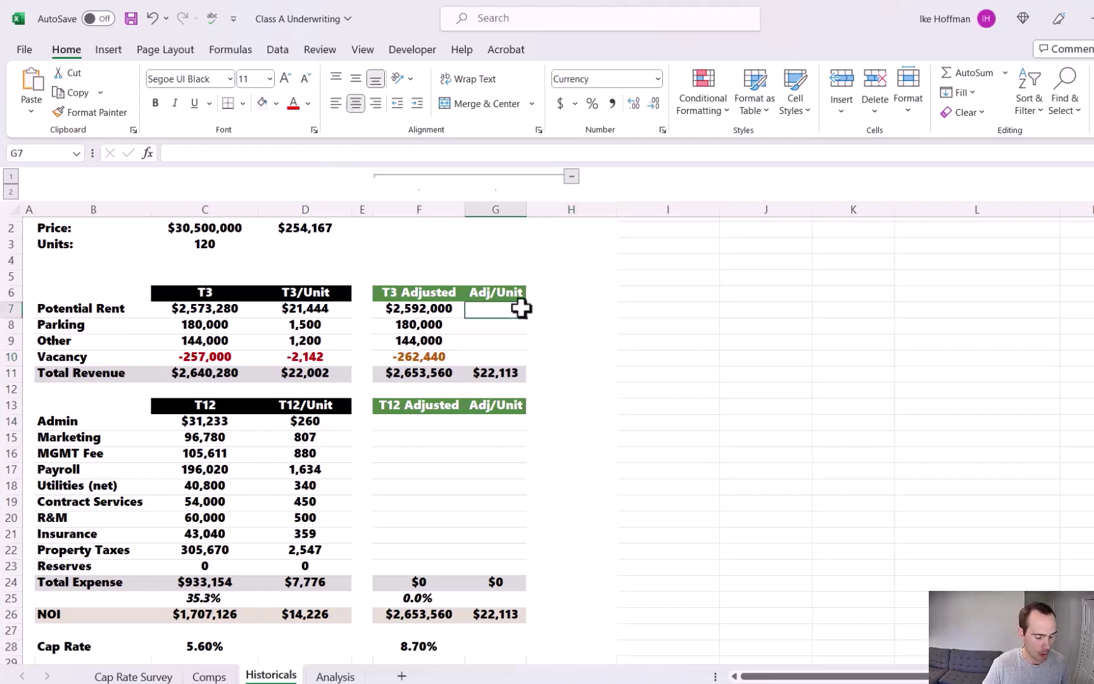
type("=")
left_click(442, 310)
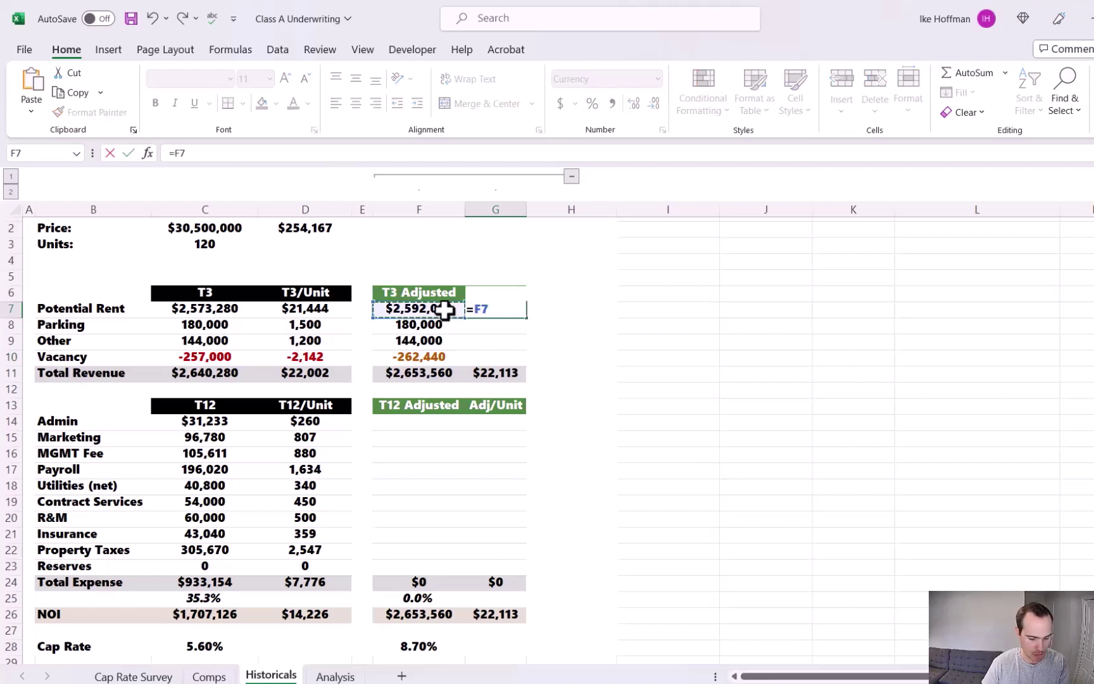
type("/")
left_click(219, 245)
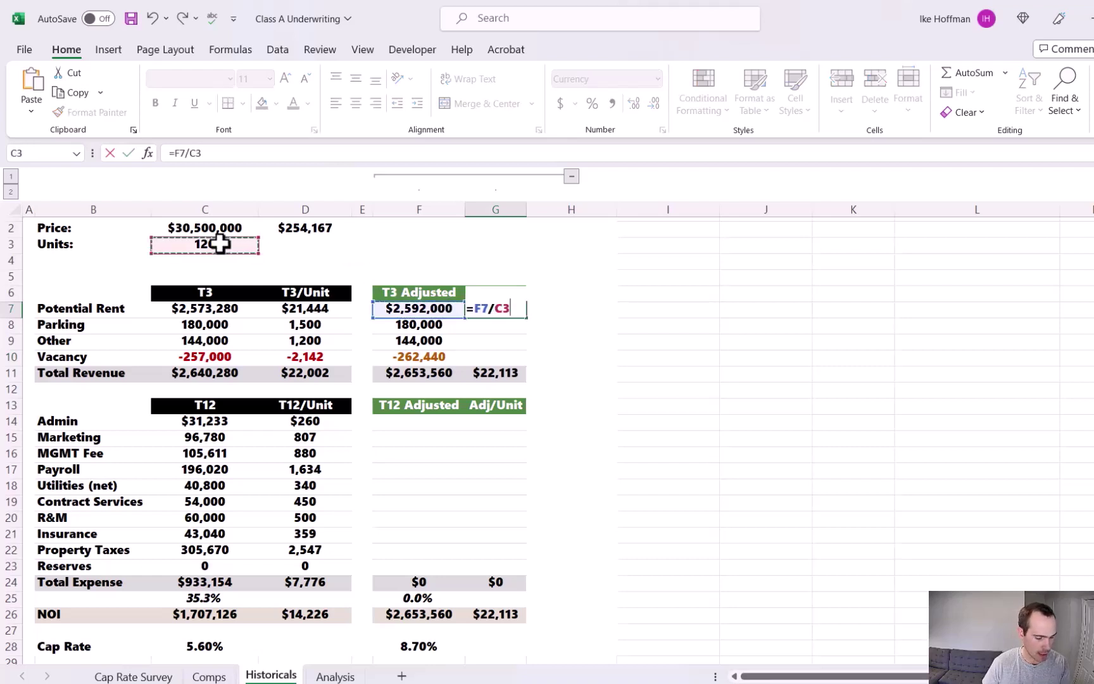
key("Return")
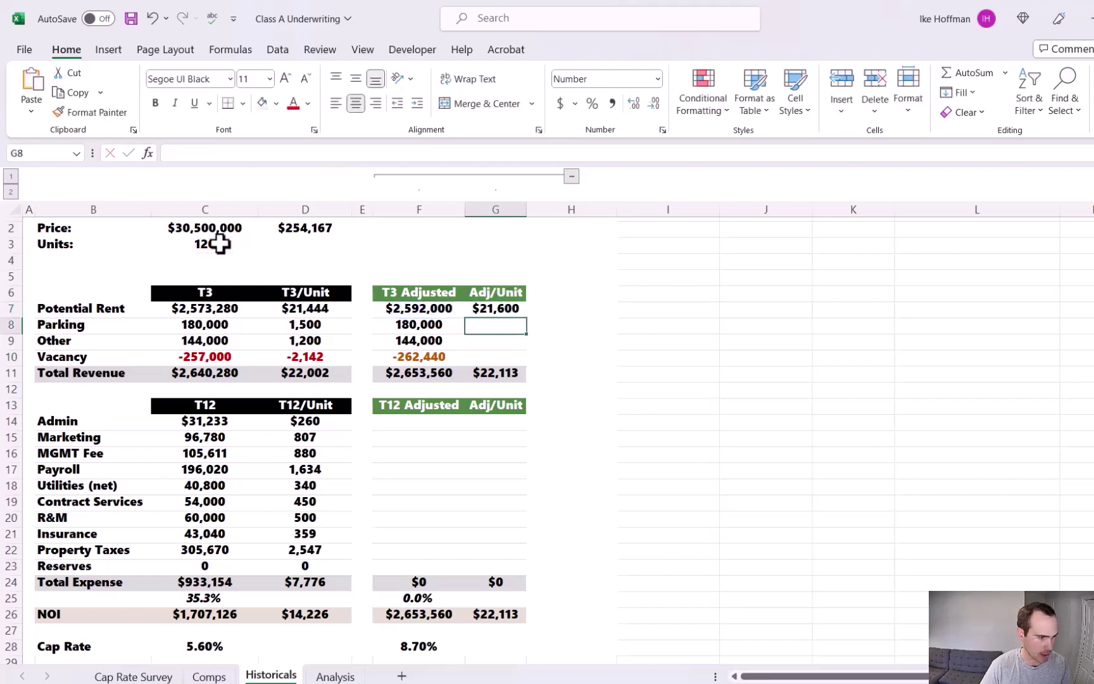
left_click(496, 308)
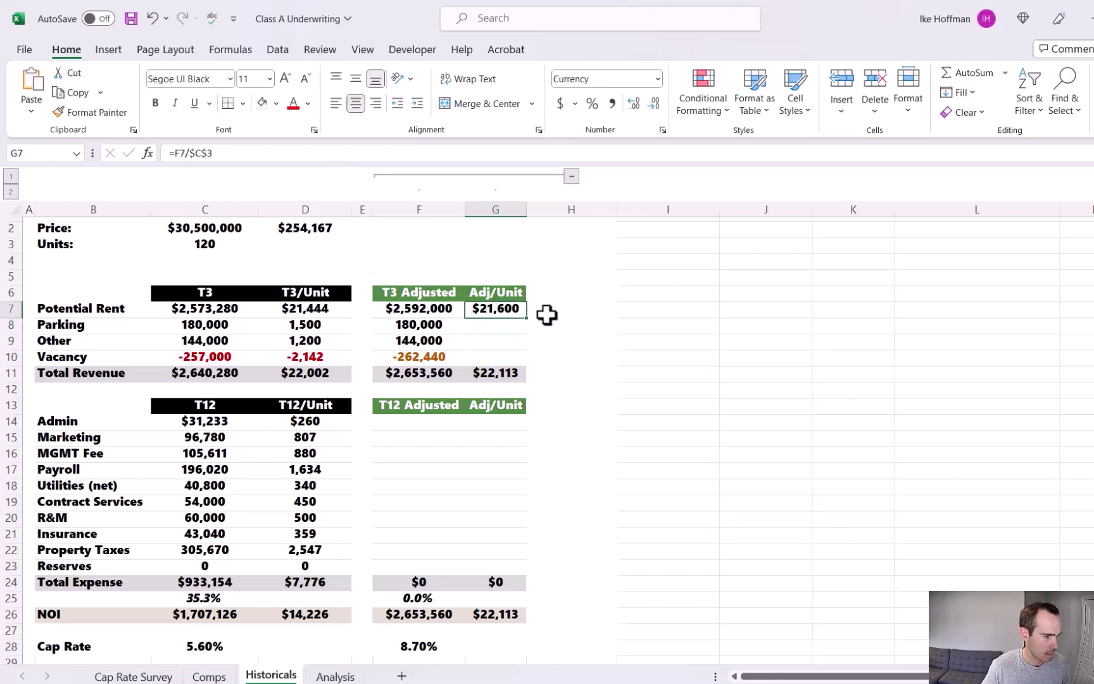
left_click_drag(531, 317, 527, 361)
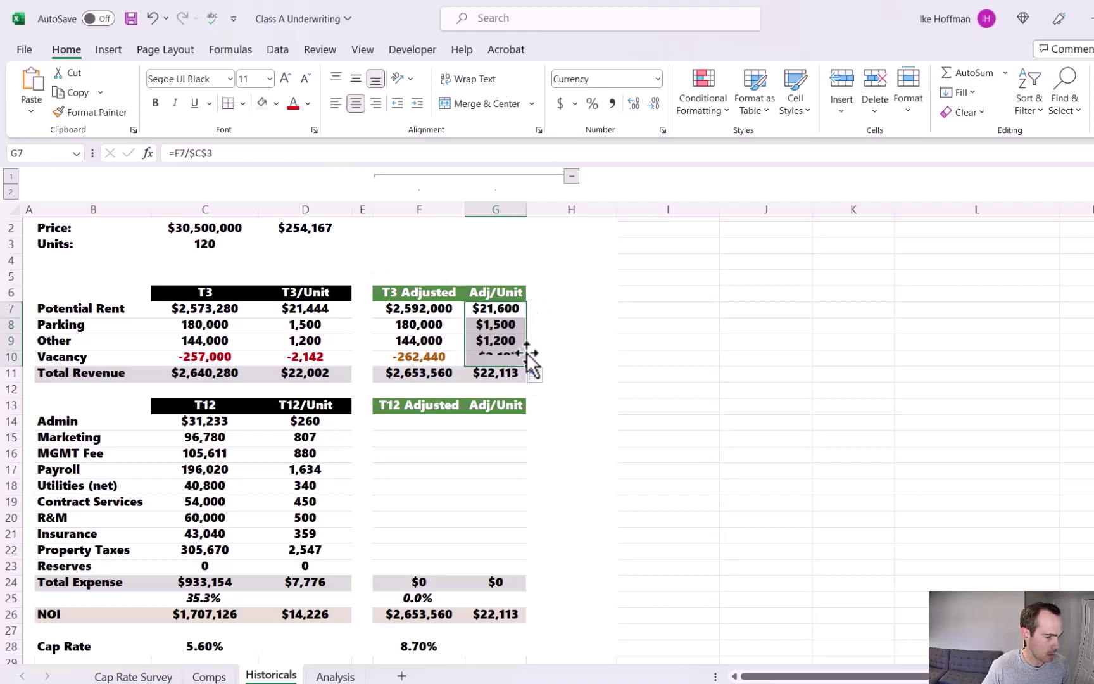
Copy the formatting of the T3/Unit cells D7:D10 onto the Adj/Unit cells G7:G10.
left_click_drag(325, 310, 317, 357)
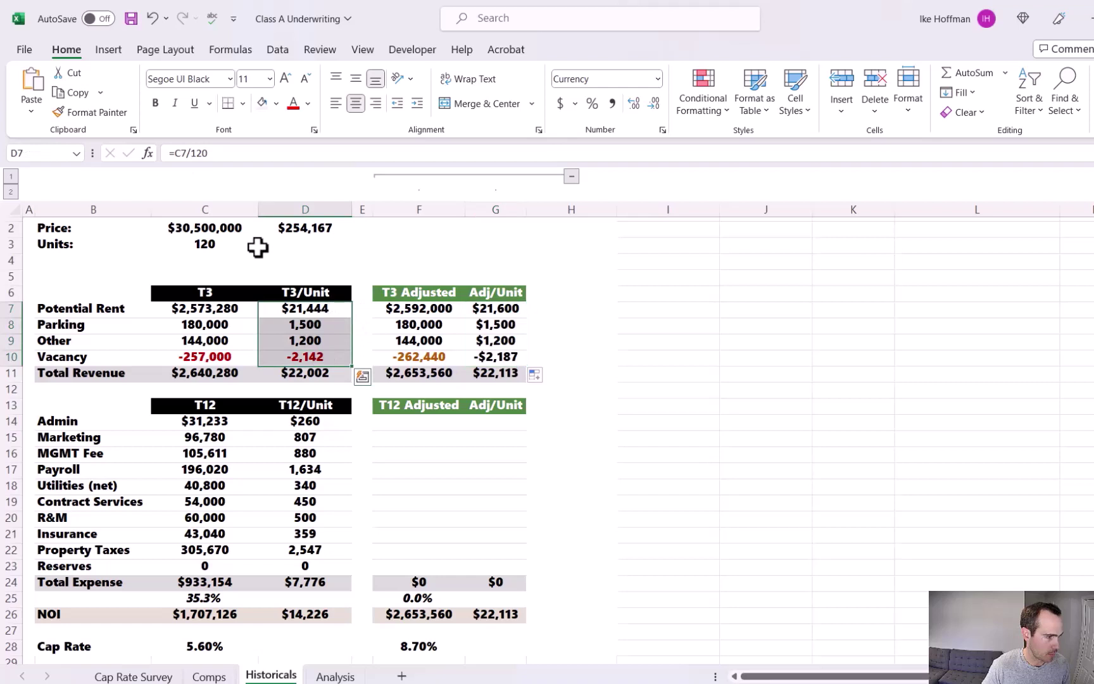
left_click(91, 112)
left_click(516, 310)
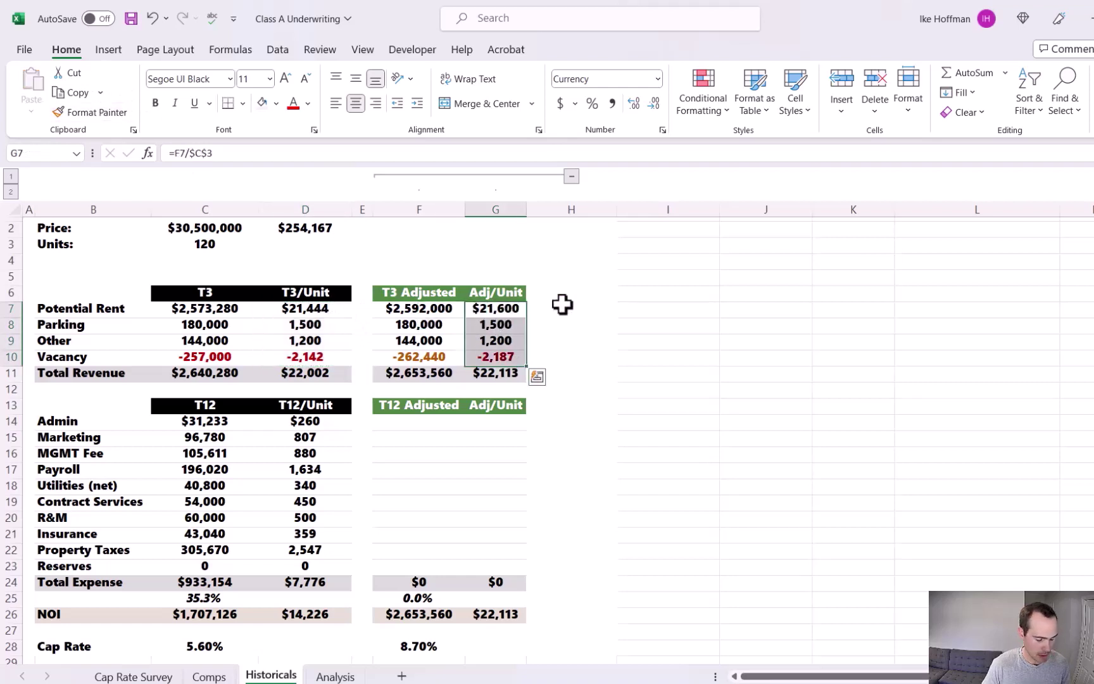
left_click(562, 305)
Link the T12 Adjusted admin expense in F14 to C14 and set marketing in F15 to 300 times the unit count in C3.
left_click(427, 426)
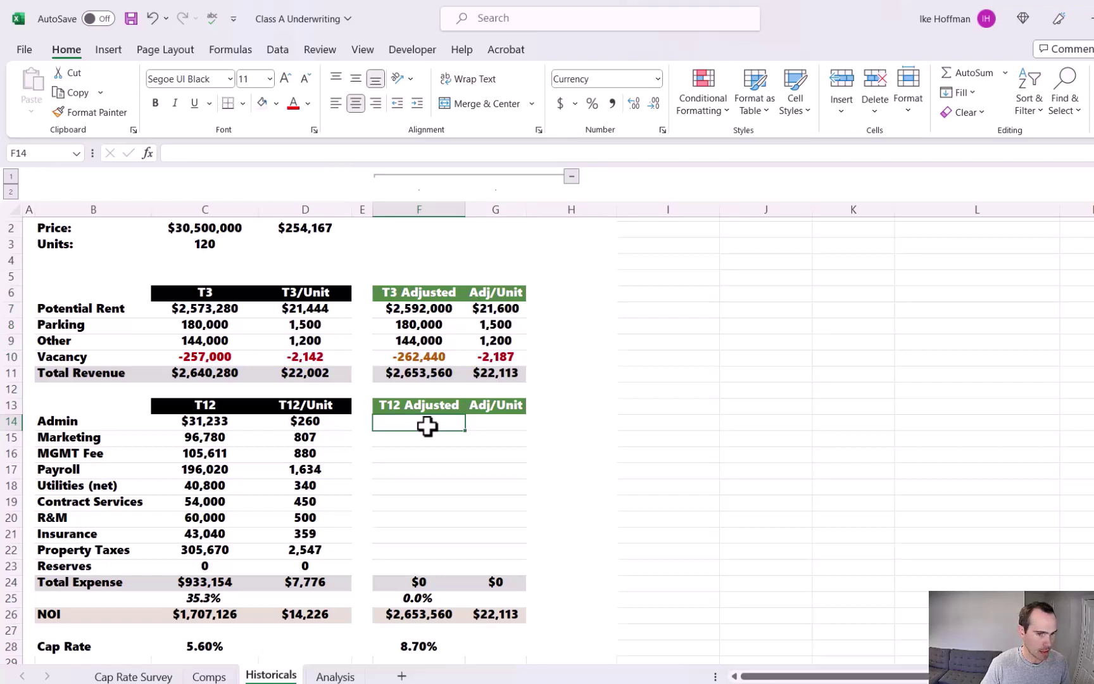
type("=C14")
key("Return")
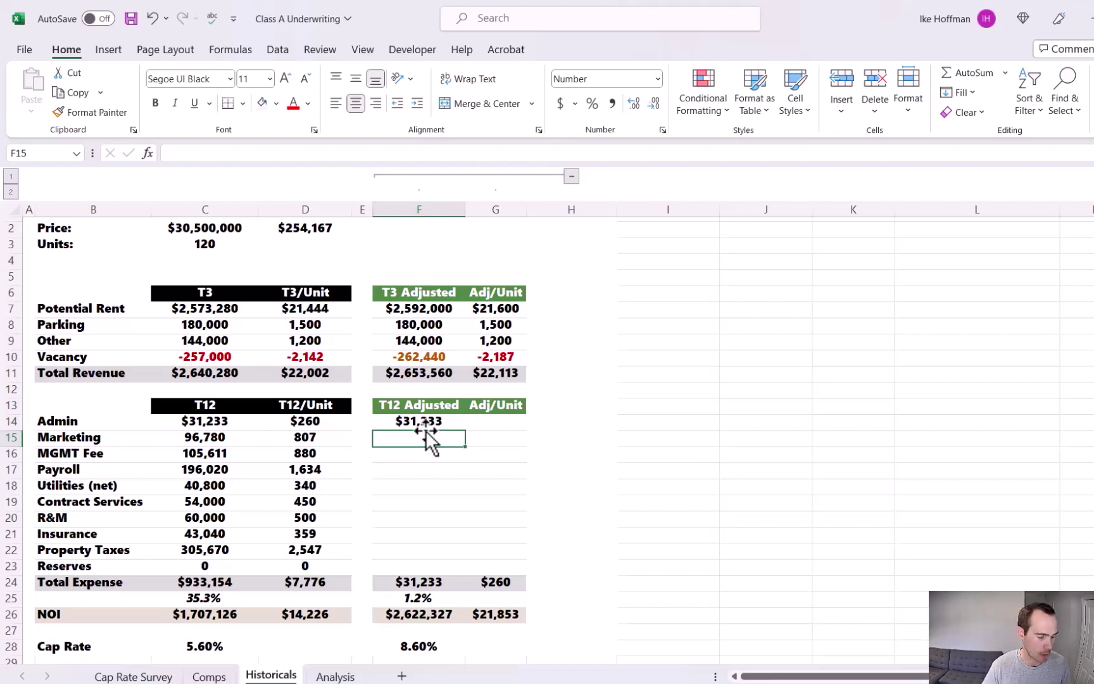
type("=300")
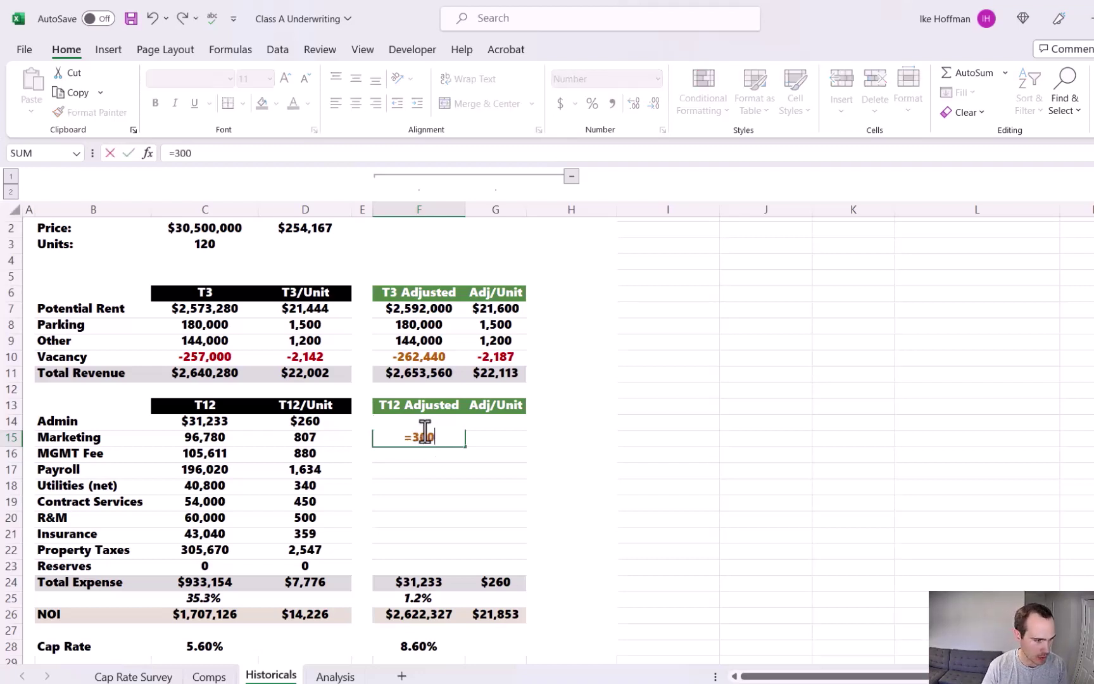
type("*")
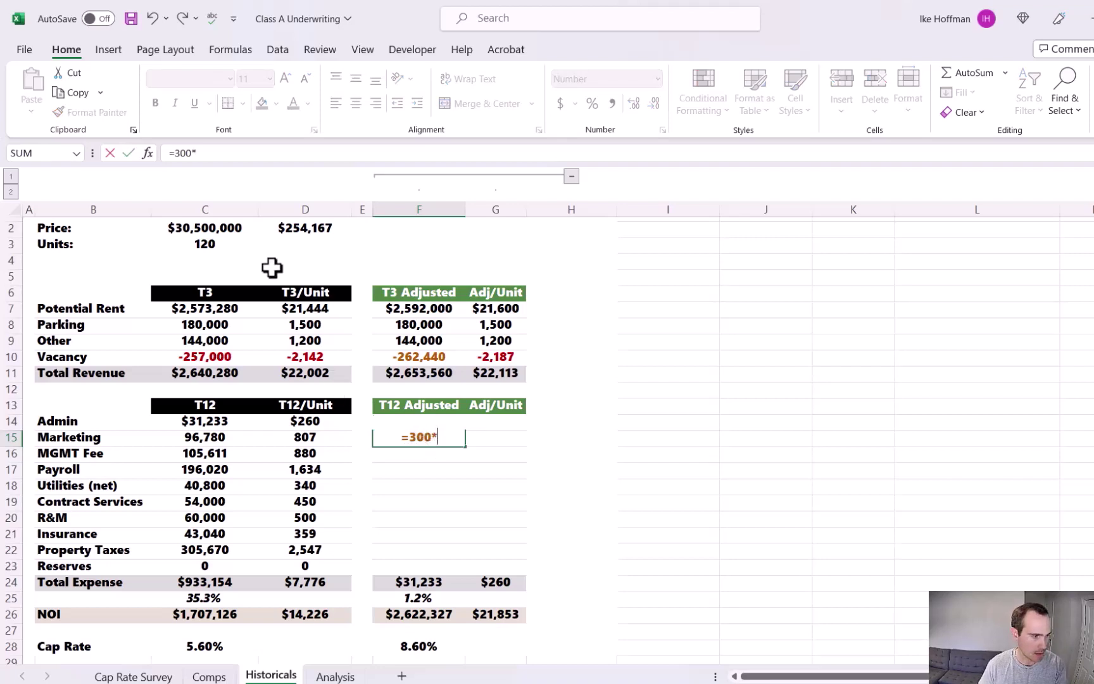
left_click(232, 245)
key("Return")
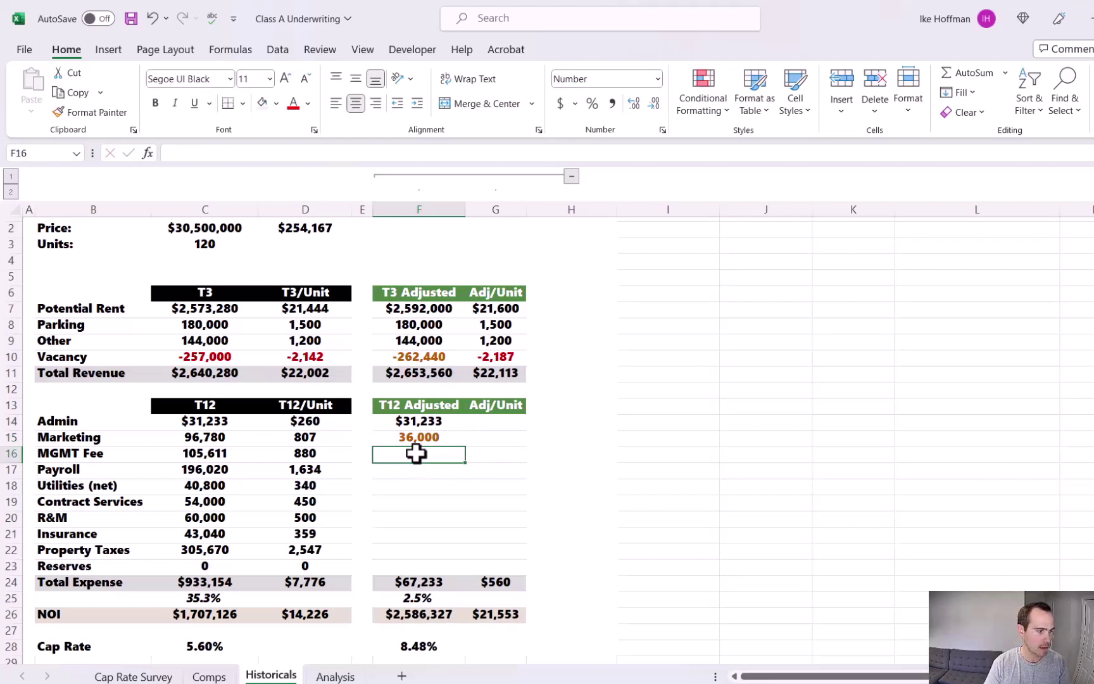
Calculate the T12 Adjusted management fee in F16 as 4% of the adjusted total revenue in F11.
type("=.04*")
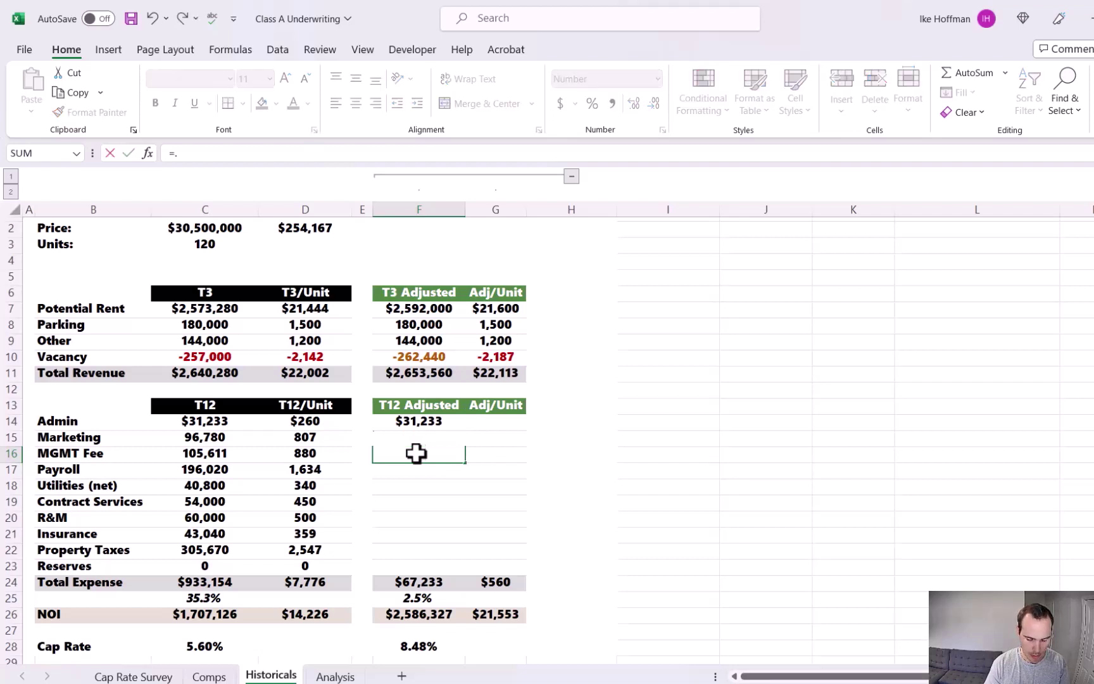
left_click(424, 373)
key("Return")
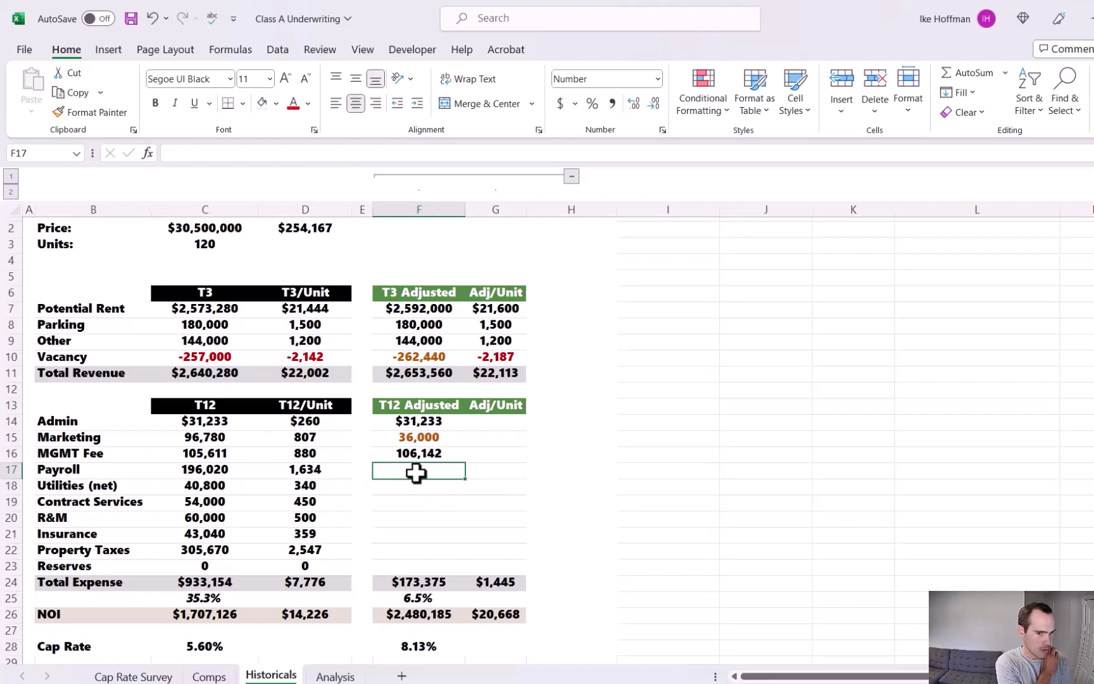
Set the T12 Adjusted payroll in F17 to 216,000 and calculate net utilities in F18 as 200*120.
type("2")
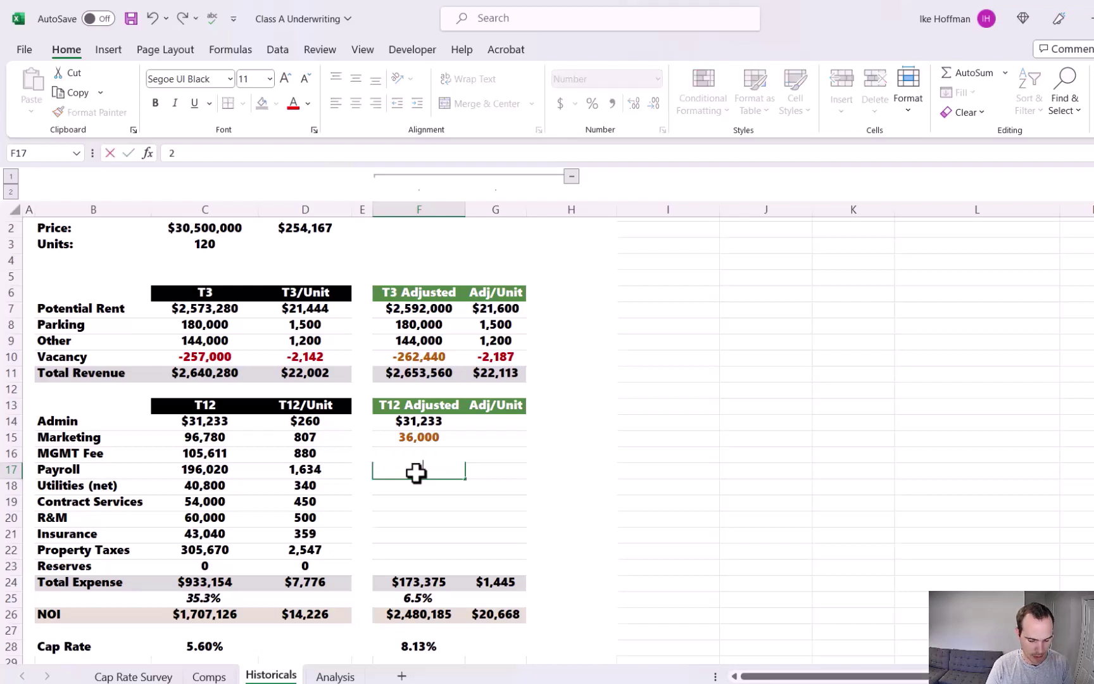
type("16,0000")
key("Return")
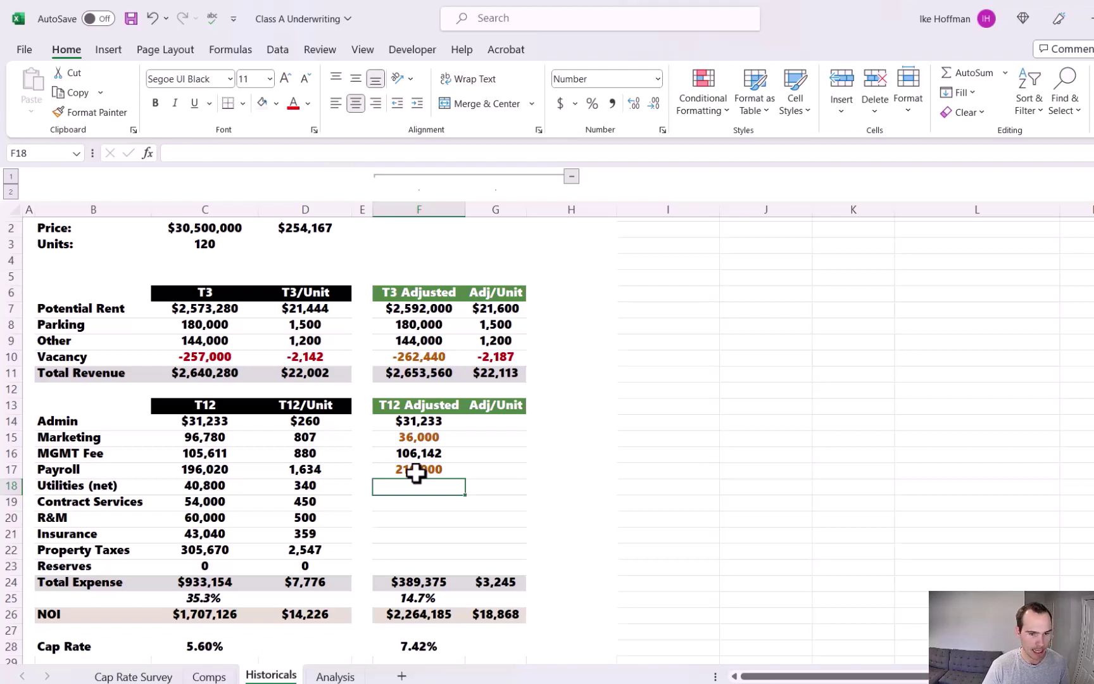
type("=200*120")
key("Return")
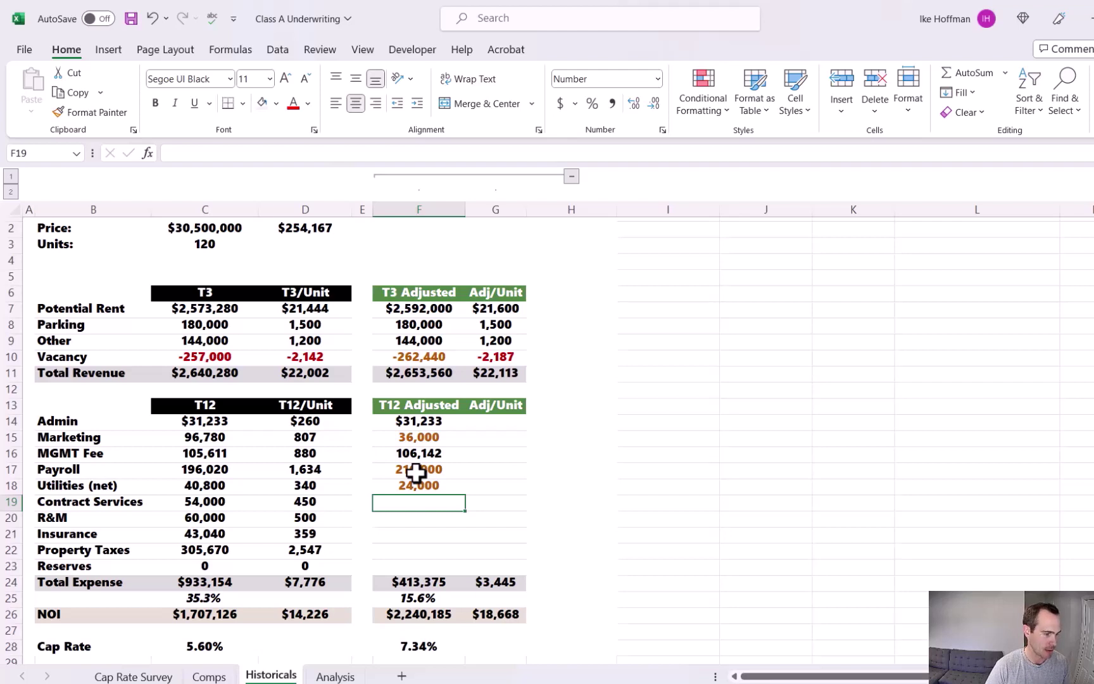
Link the T12 Adjusted contract services and R&M in F19 and F20 to the T12 amounts in C19 and C20.
type("=")
left_click(243, 501)
key("Return")
type("=")
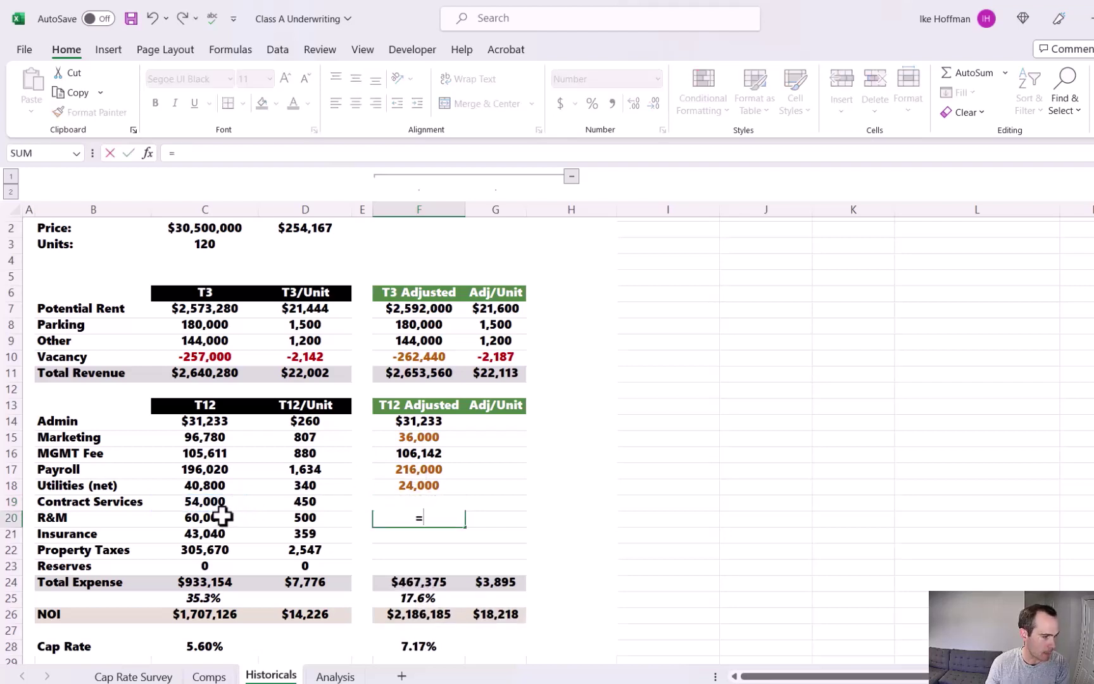
left_click(222, 517)
key("Return")
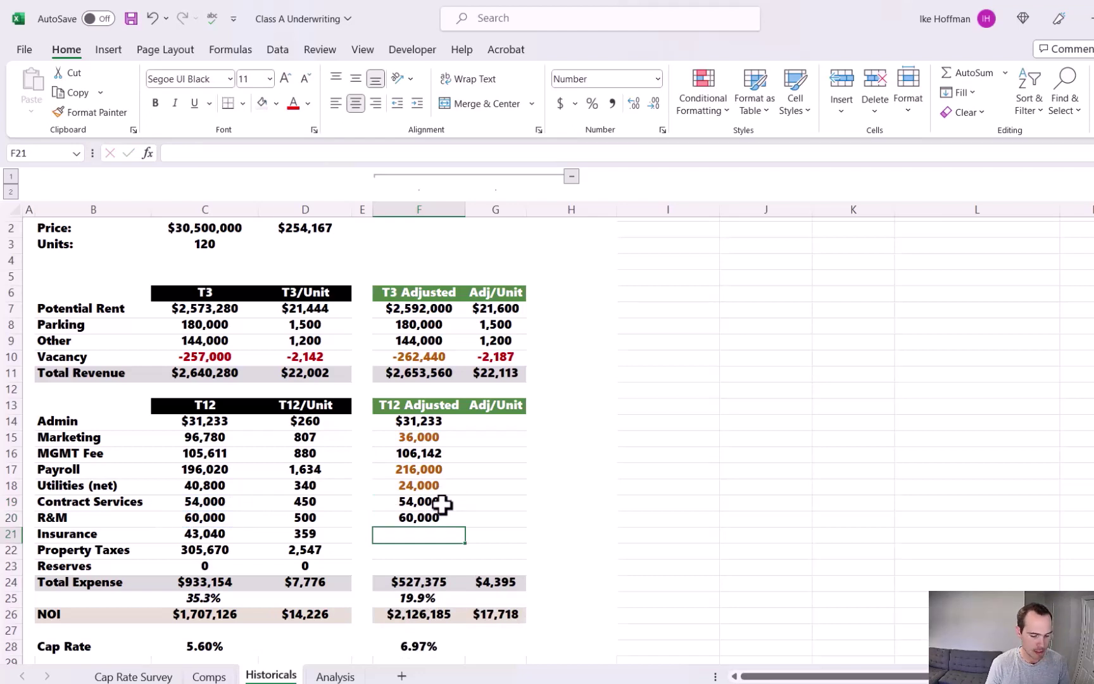
Set the T12 Adjusted insurance in F21 to 57,000 and calculate property taxes in F22 as 4100*120.
type("57000")
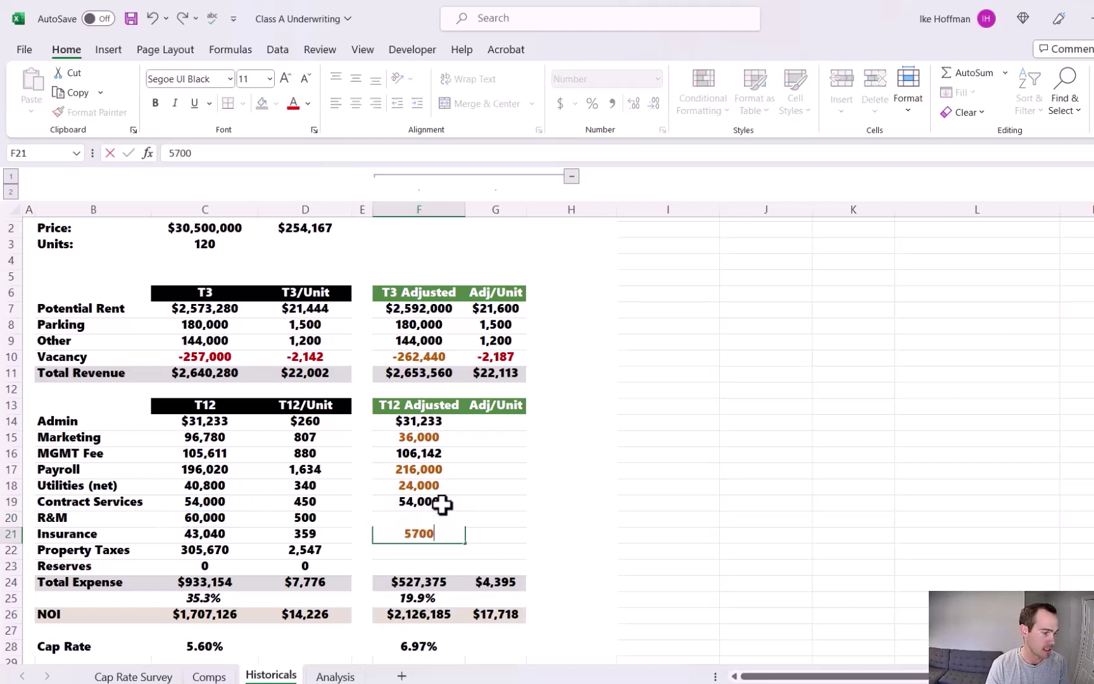
key("Return")
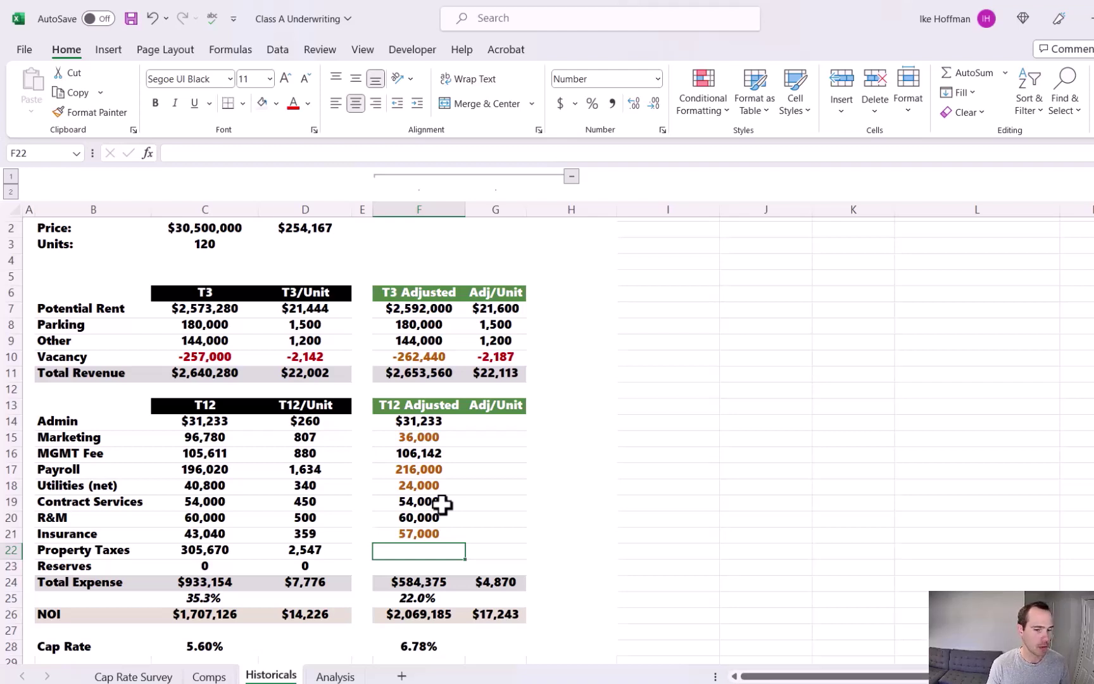
type("=410")
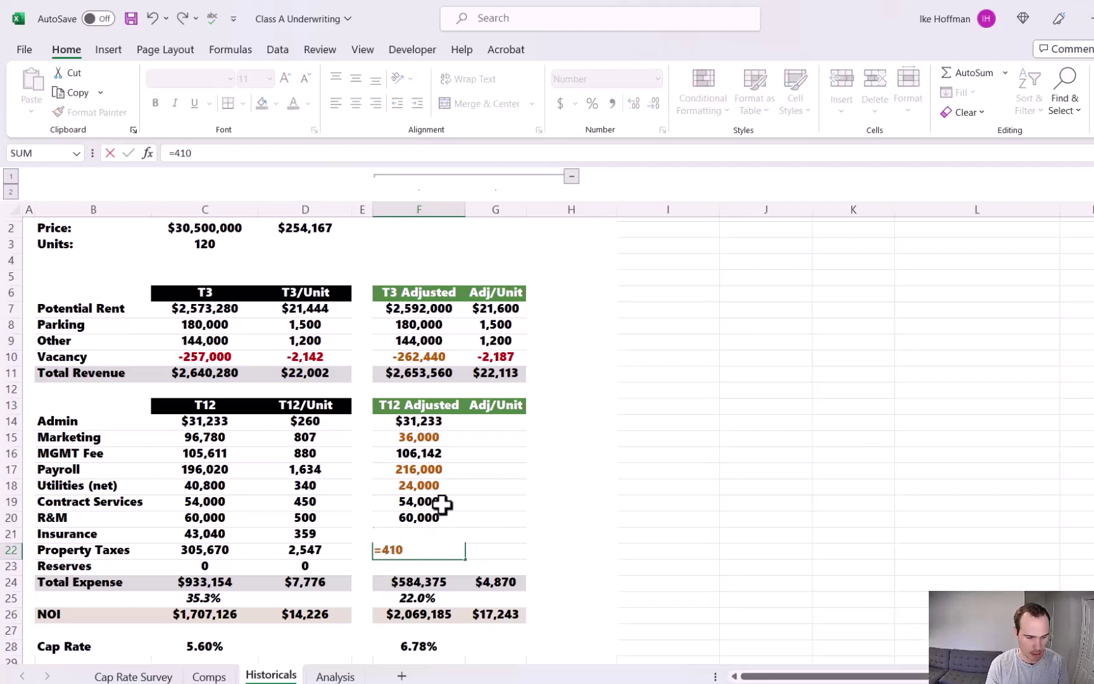
type("0*120")
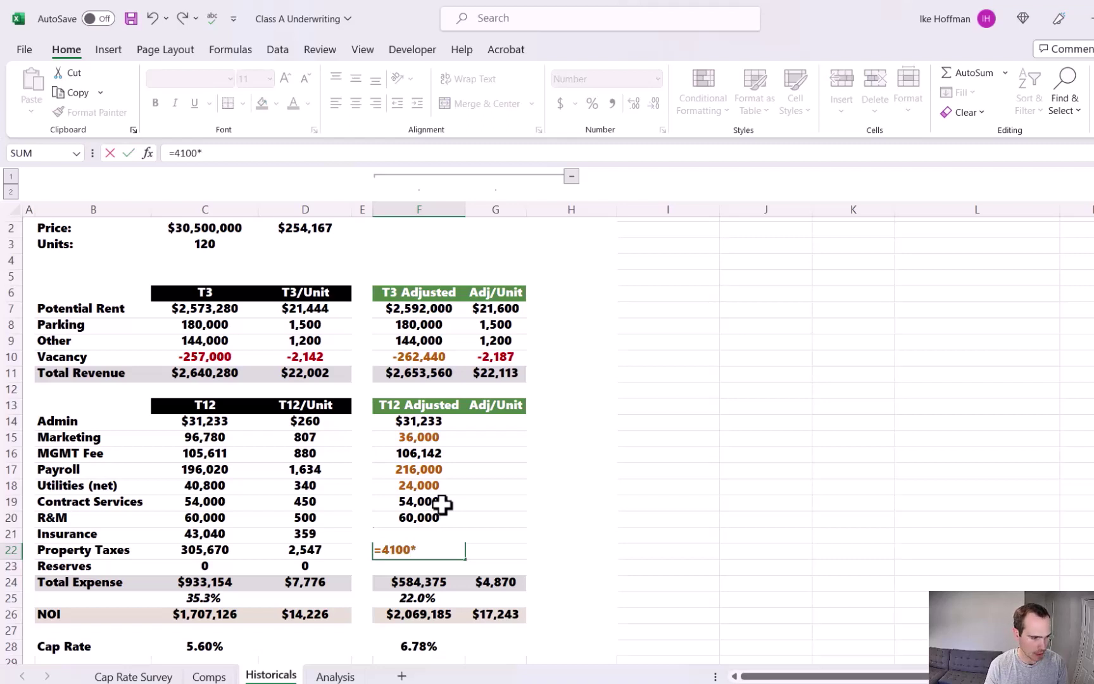
key("Return")
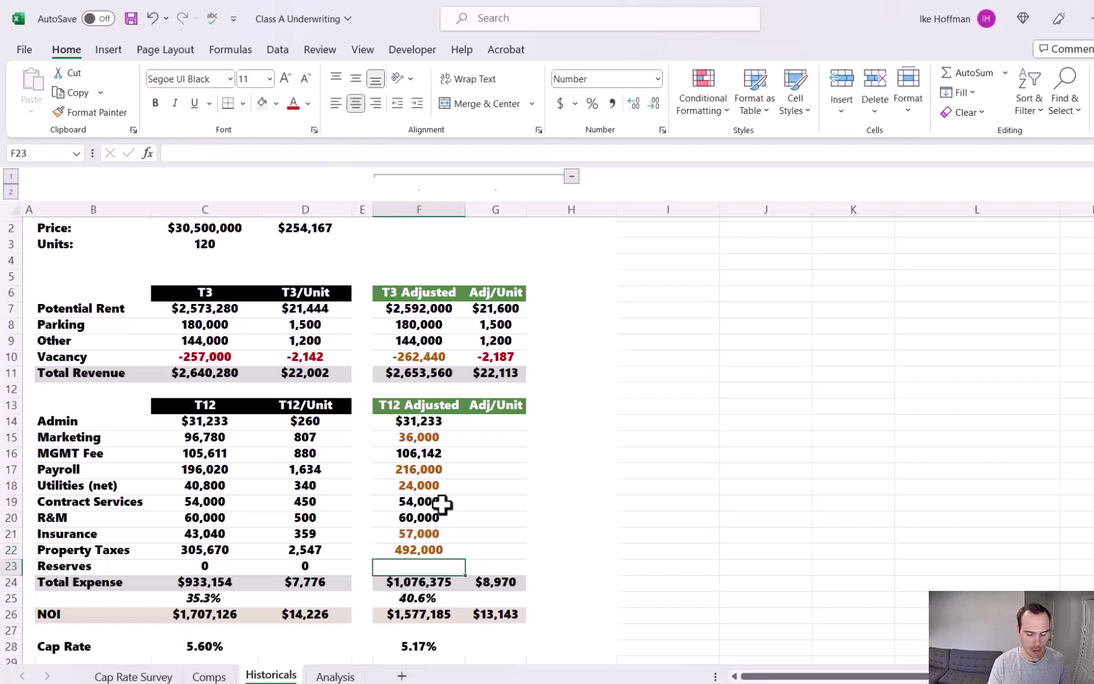
Calculate the T12 Adjusted reserves in F23 as 200*120.
type("=200*1")
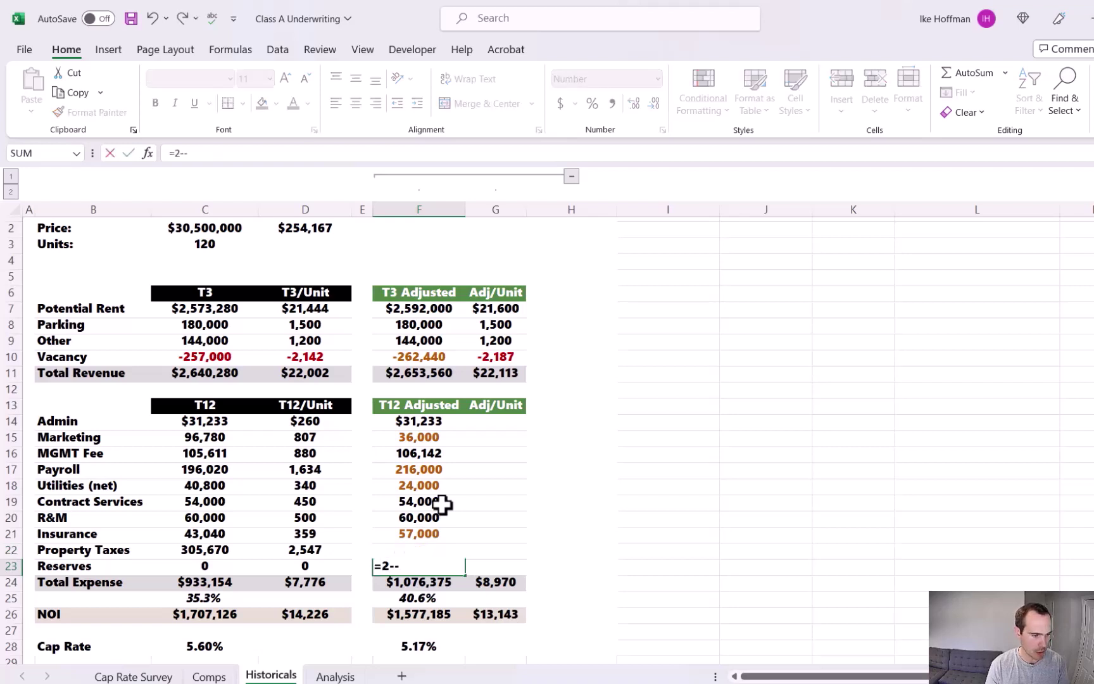
type("20")
key("Return")
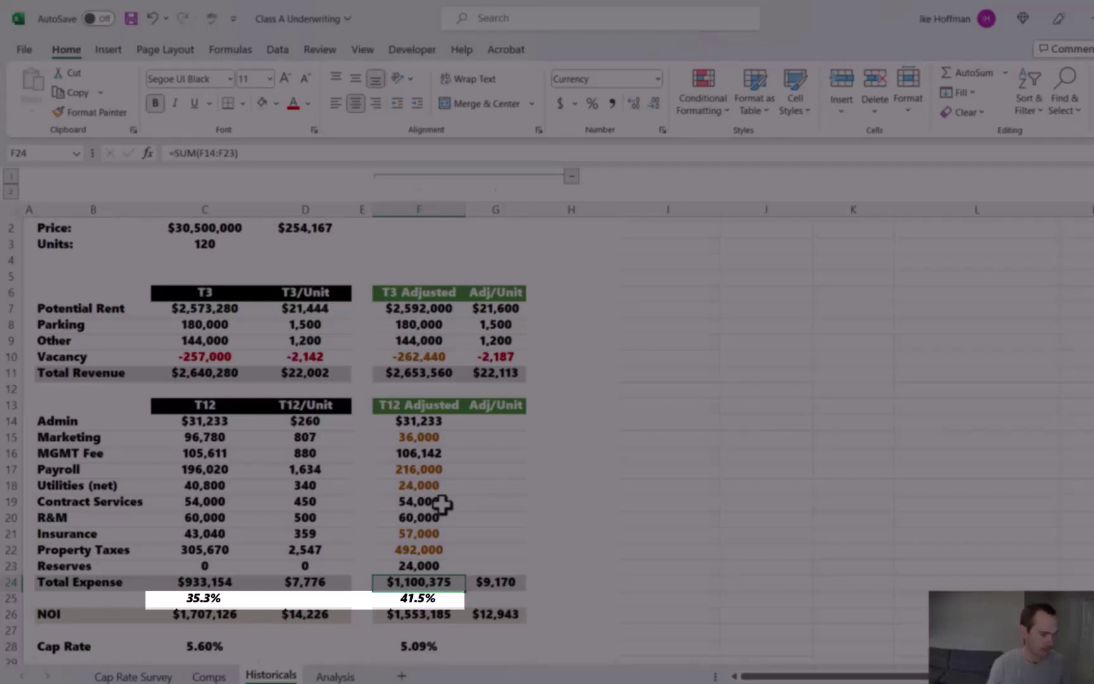
Copy the T12/Unit formulas from D14:D23 into the T12 Adj/Unit column starting at G14.
left_click(477, 422)
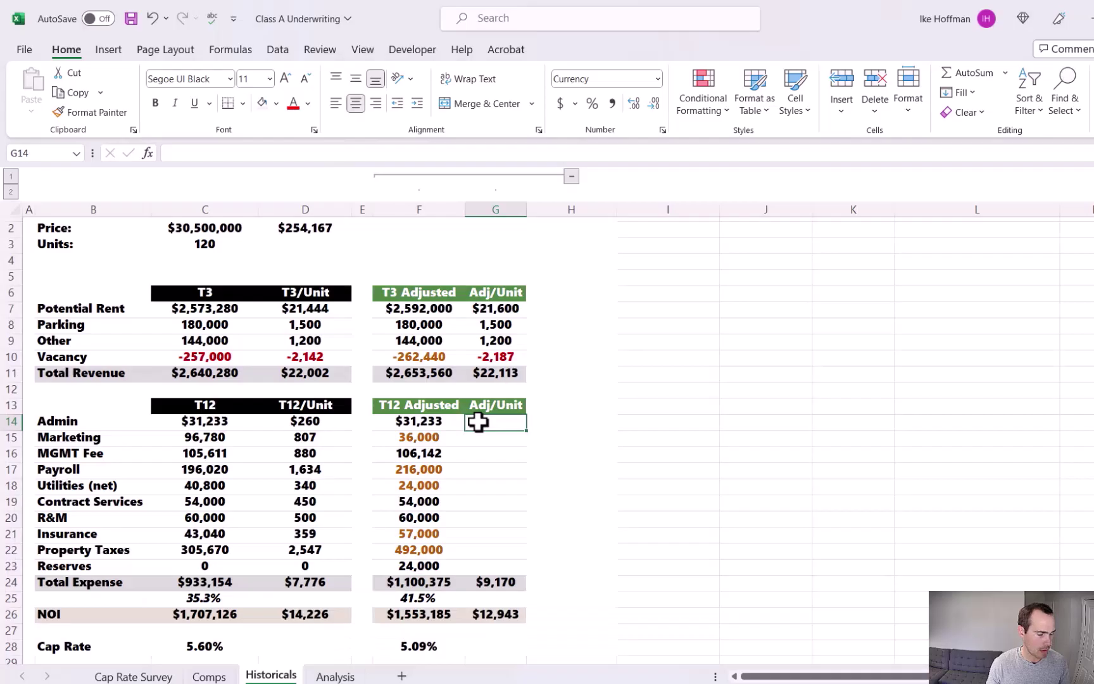
left_click_drag(305, 421, 316, 555)
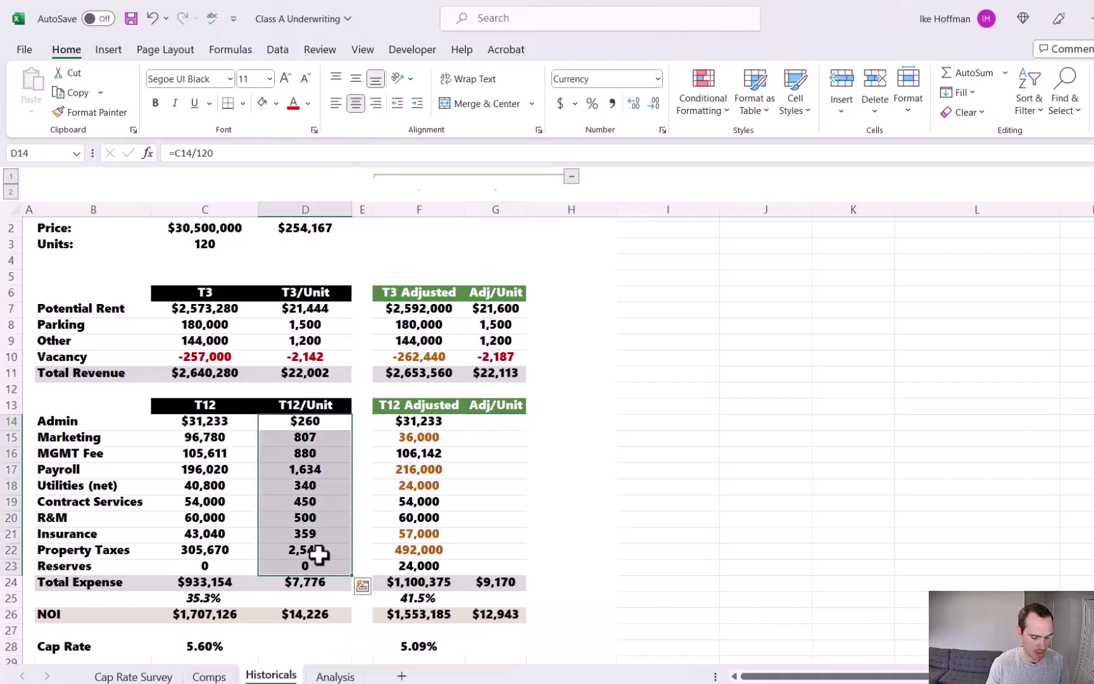
key("ctrl+c")
left_click(478, 422)
key("ctrl+v")
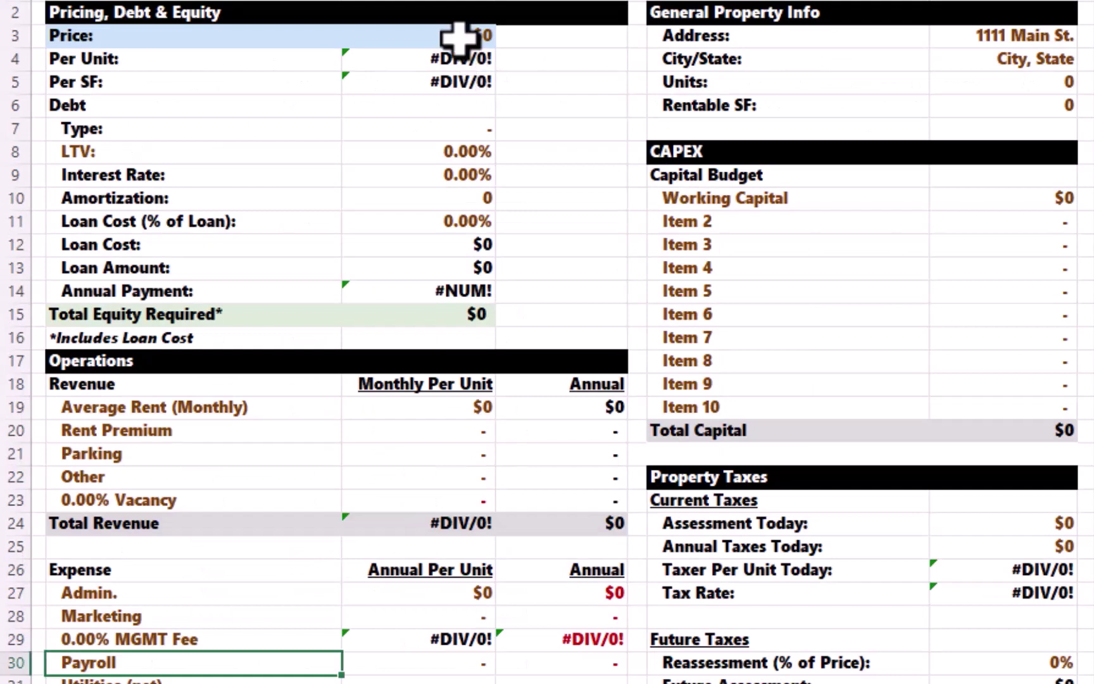
Set the purchase price on the Analysis sheet to $30,500,000.
left_click(453, 60)
left_click(452, 36)
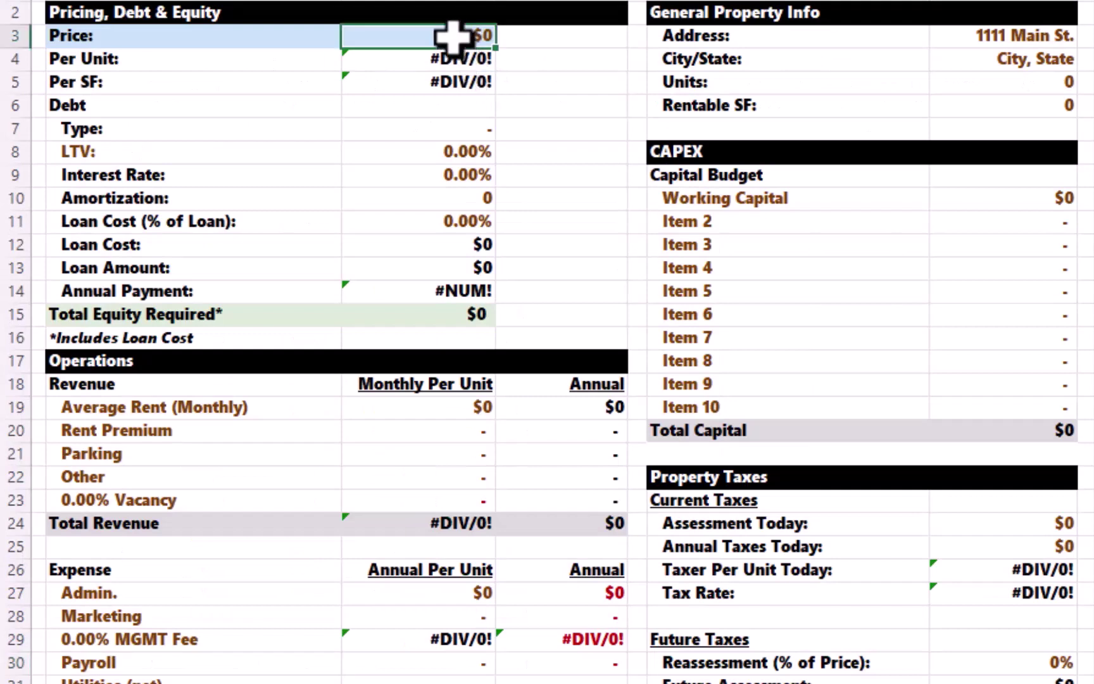
type("1000000")
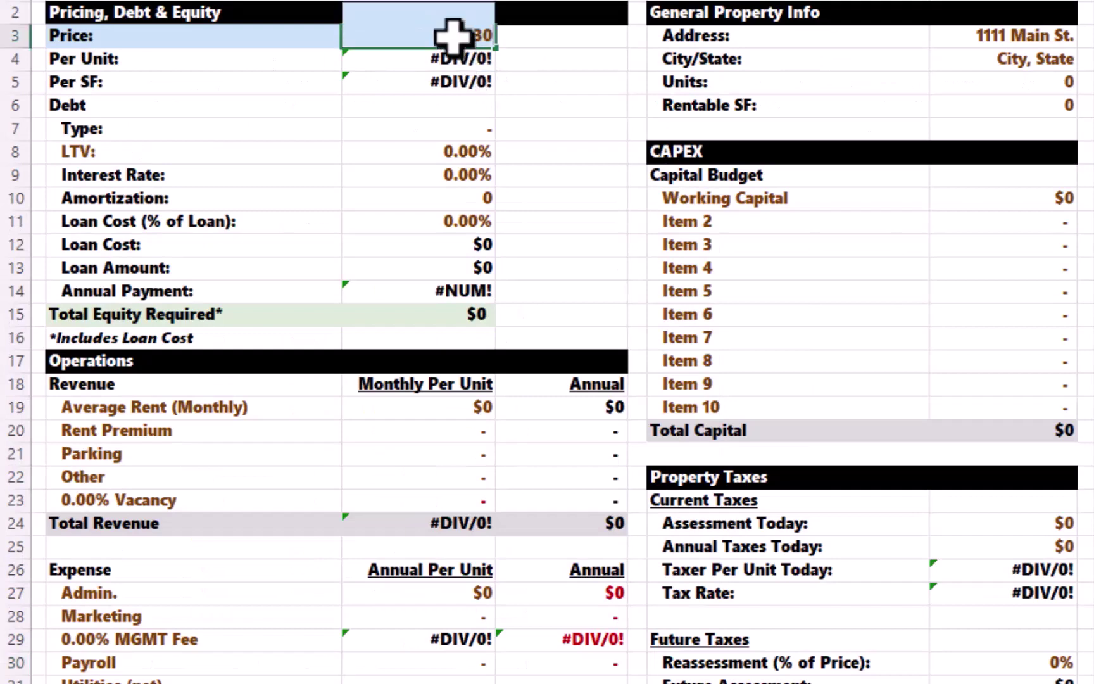
key("Return")
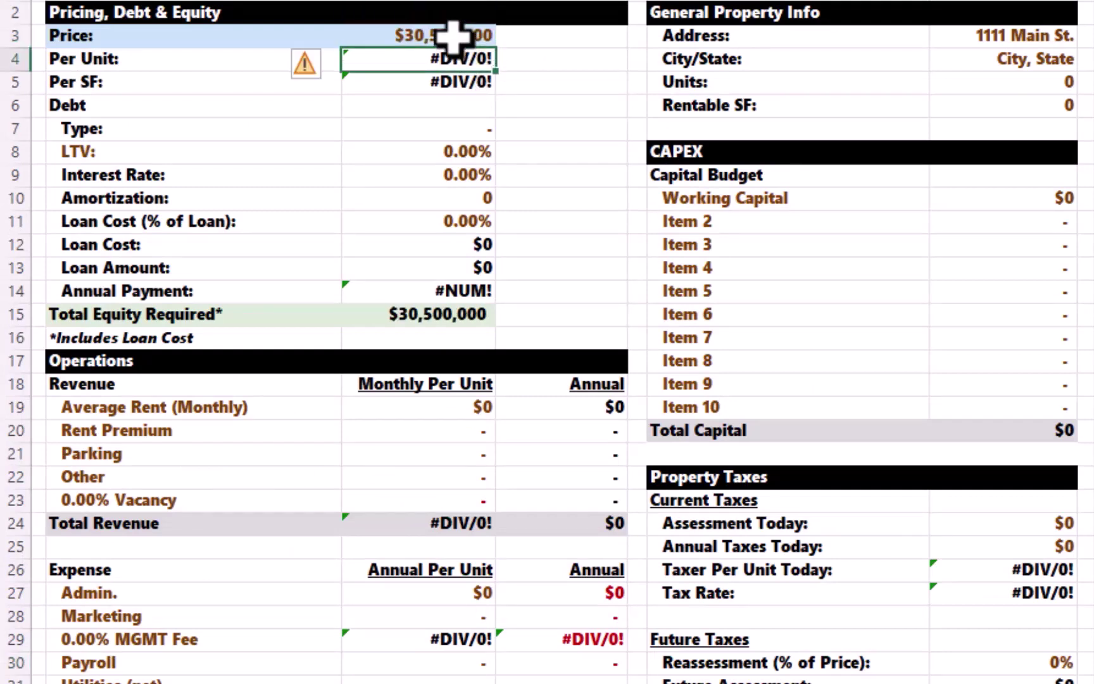
Set the debt's LTV to 60% and its interest rate to 6%.
left_click(462, 152)
left_click(456, 128)
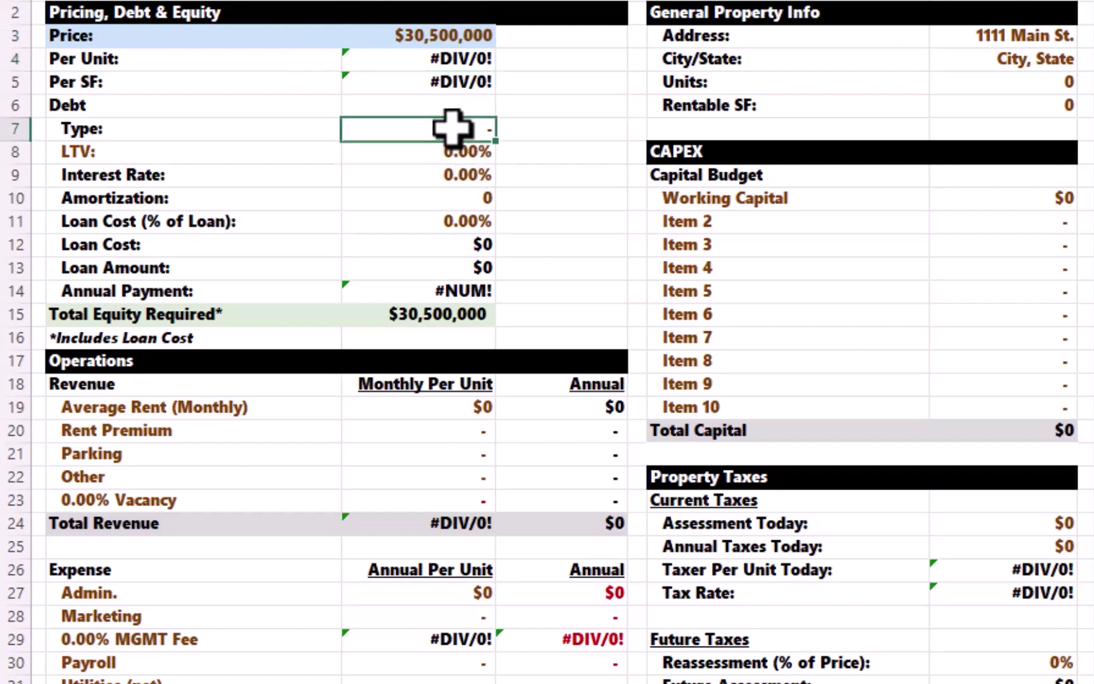
left_click(456, 151)
type("60")
key("Return")
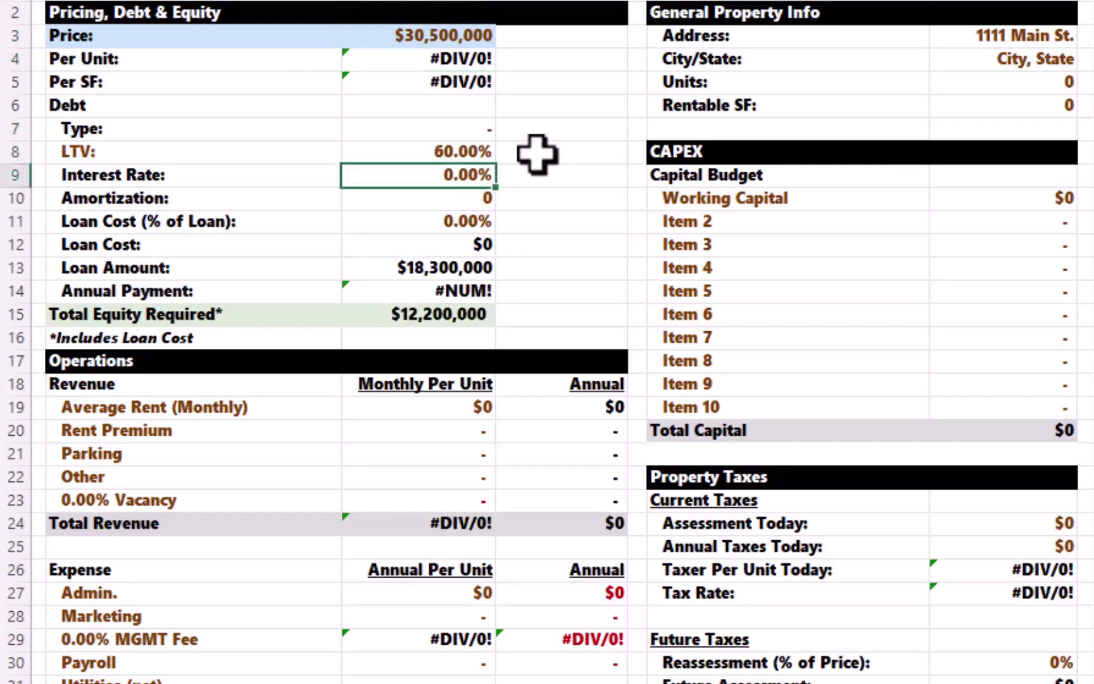
type("6")
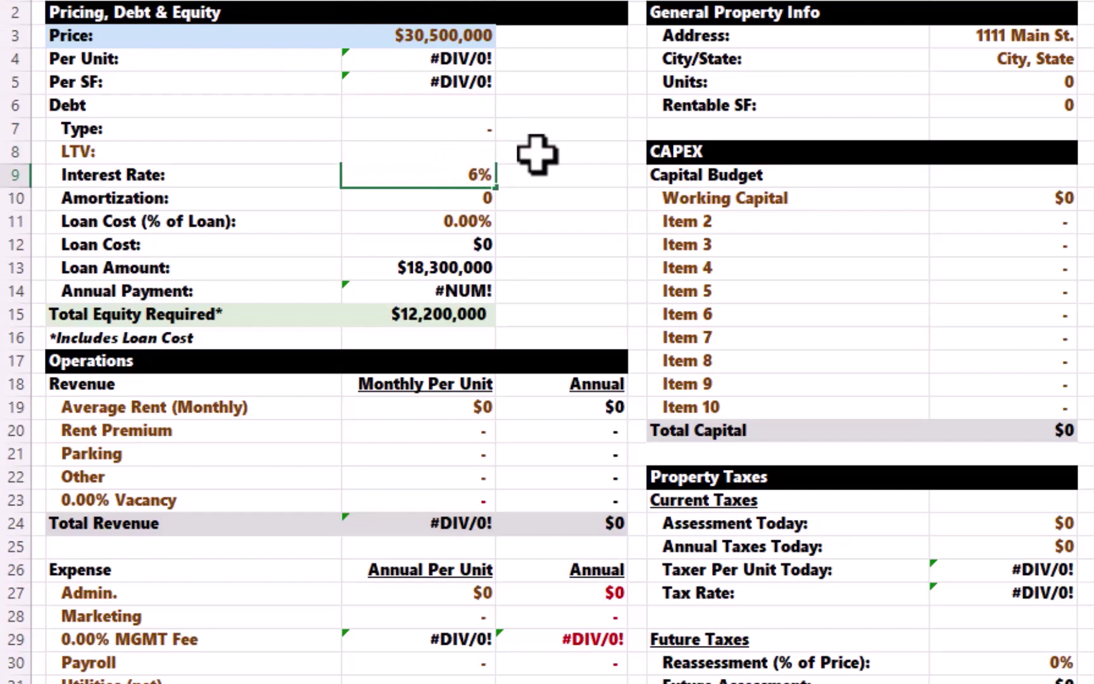
key("Return")
Set the loan's amortization to 30 and its loan cost to 1% of the loan.
type("30")
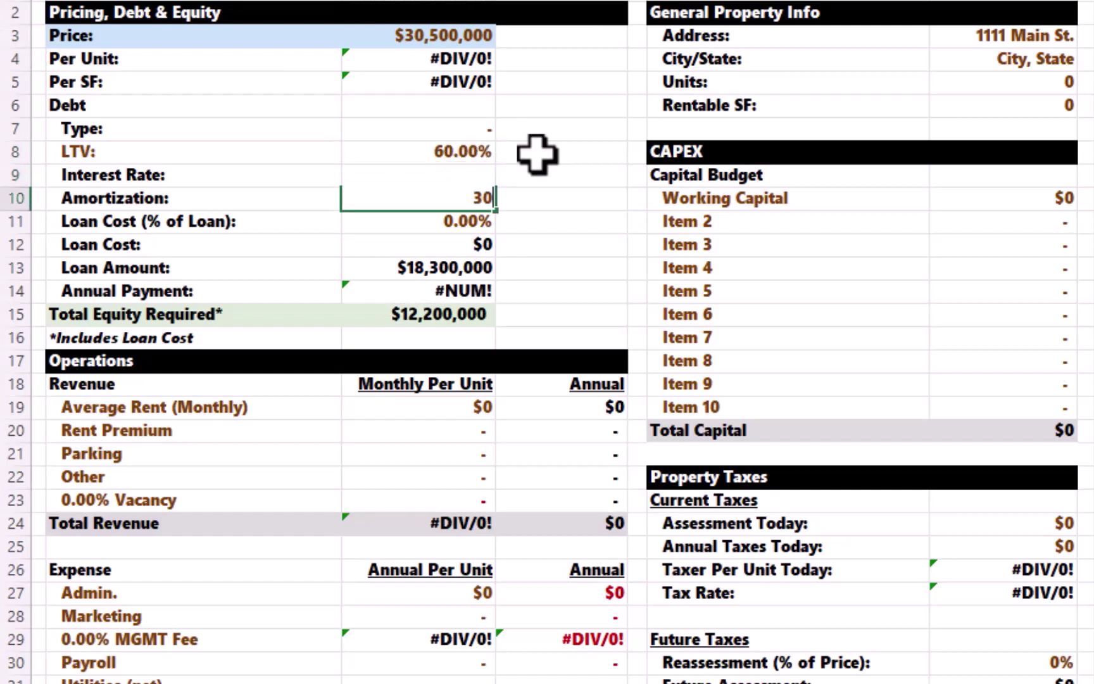
key("Return")
type("1")
key("Return")
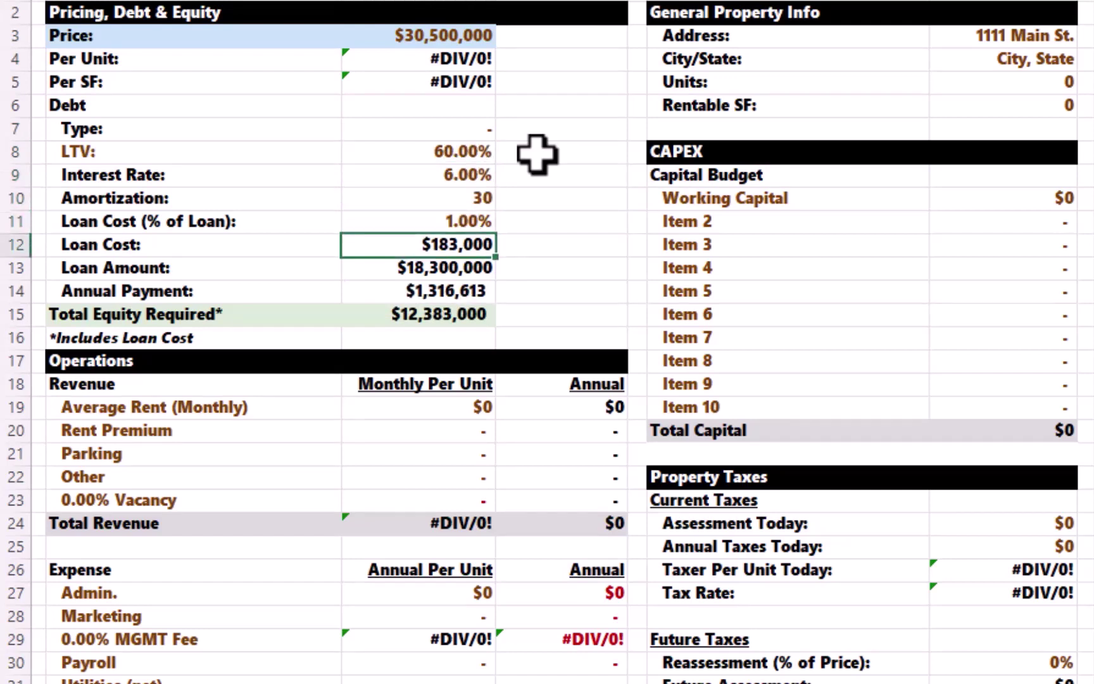
Enter 120 units and 86,000 rentable SF in the general property info.
left_click(993, 79)
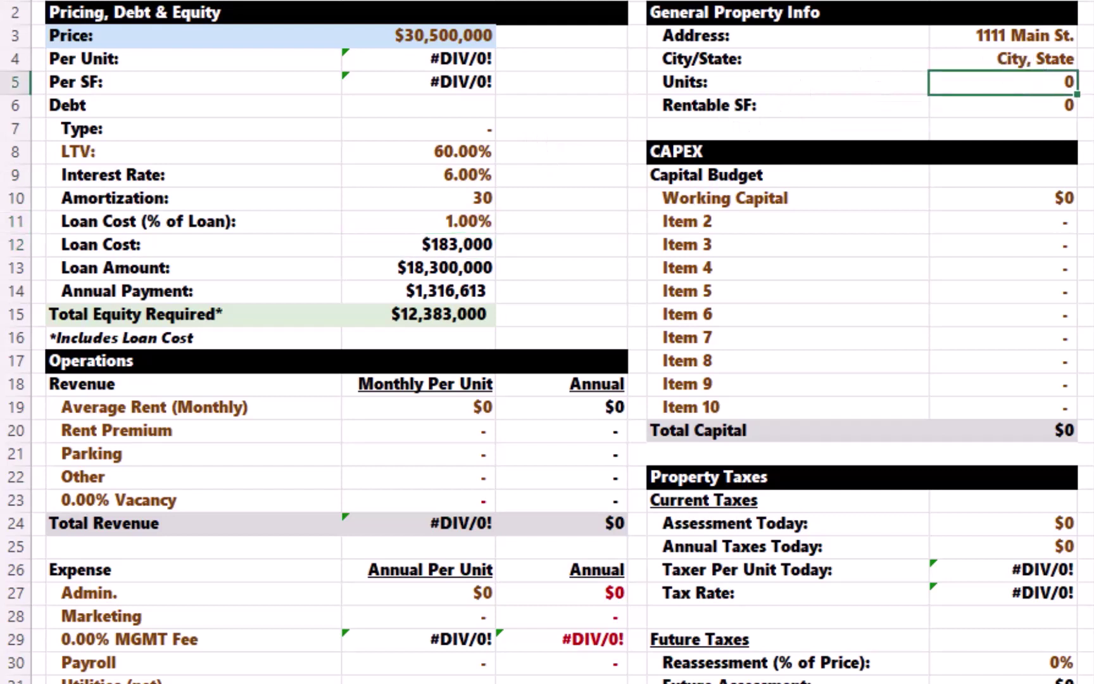
type("120")
key("Return")
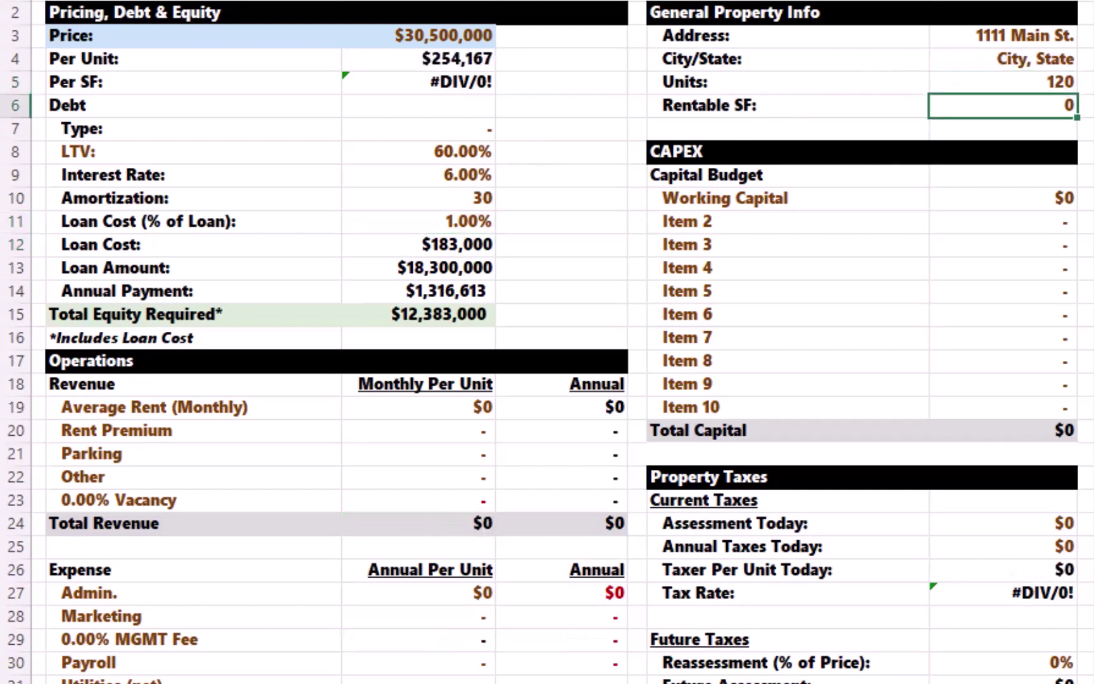
type("86000")
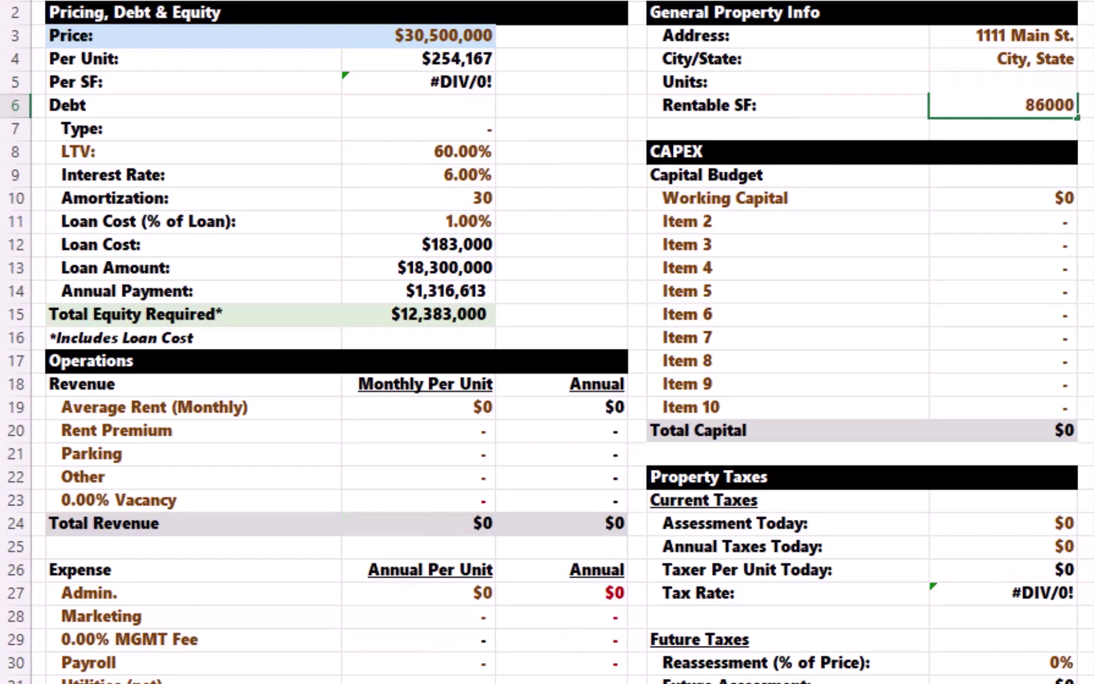
key("Return")
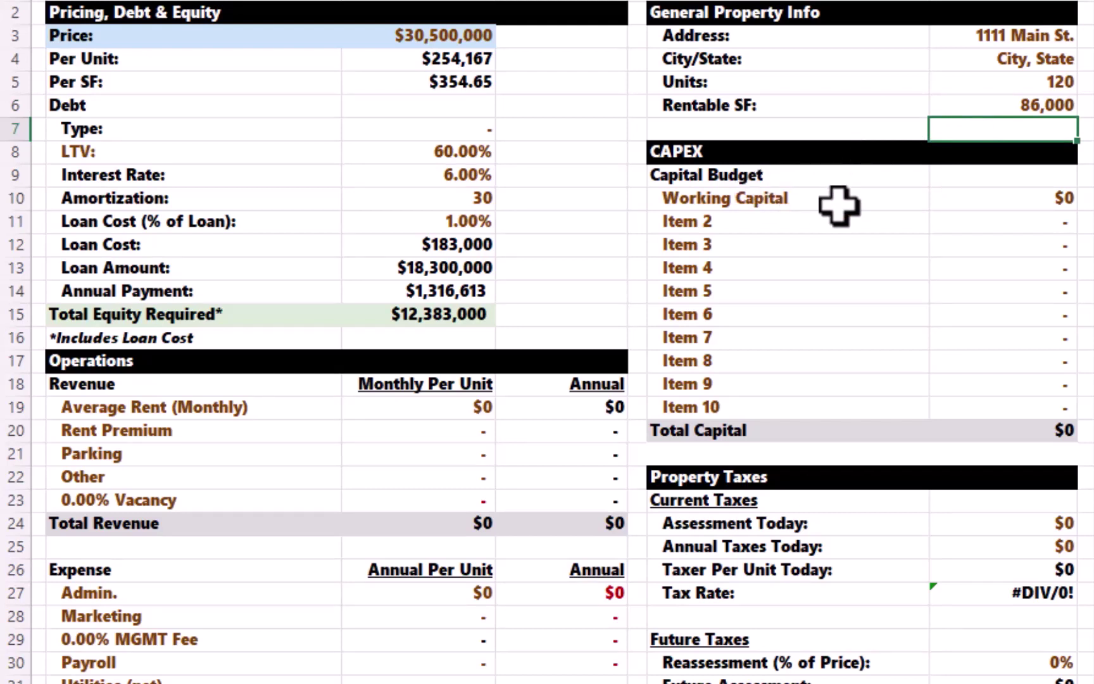
Set working capital in the capital budget to $120,000.
left_click(1033, 198)
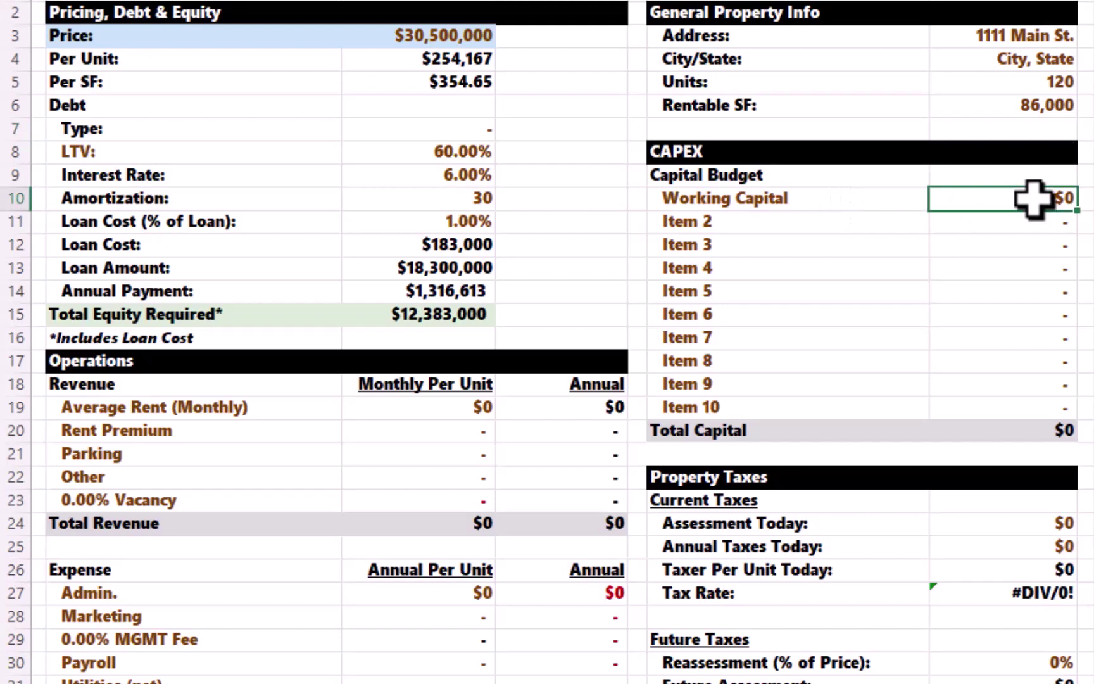
type("100")
key("Return")
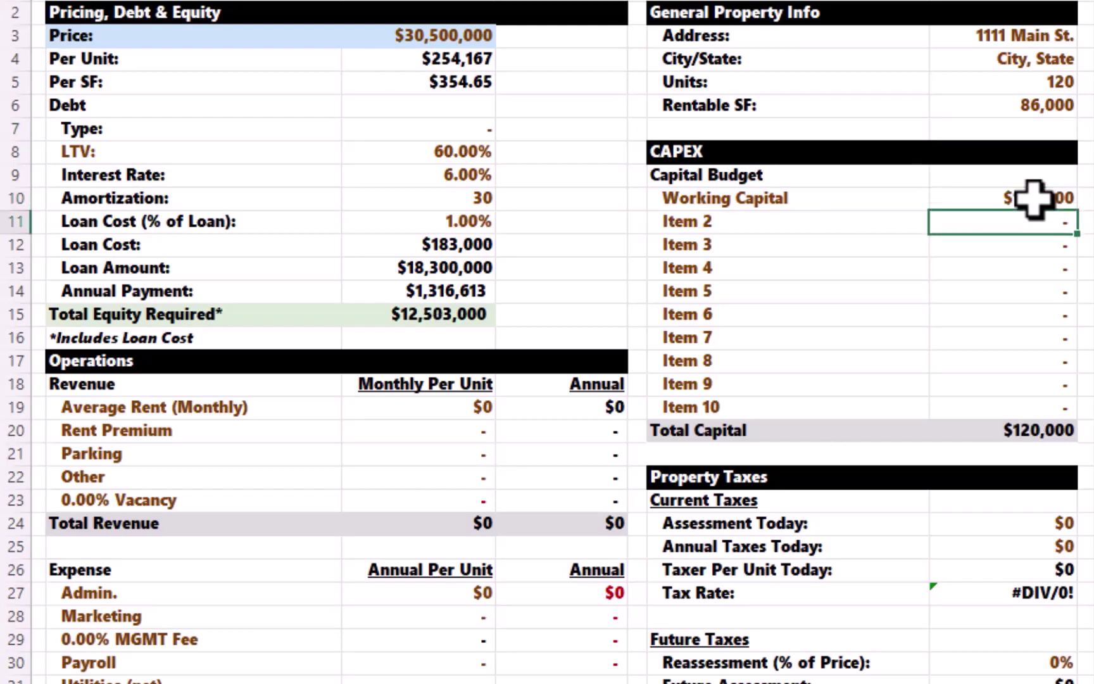
Enter the monthly per-unit revenue: average rent 1,800, parking 125 and other income 100.
left_click(452, 410)
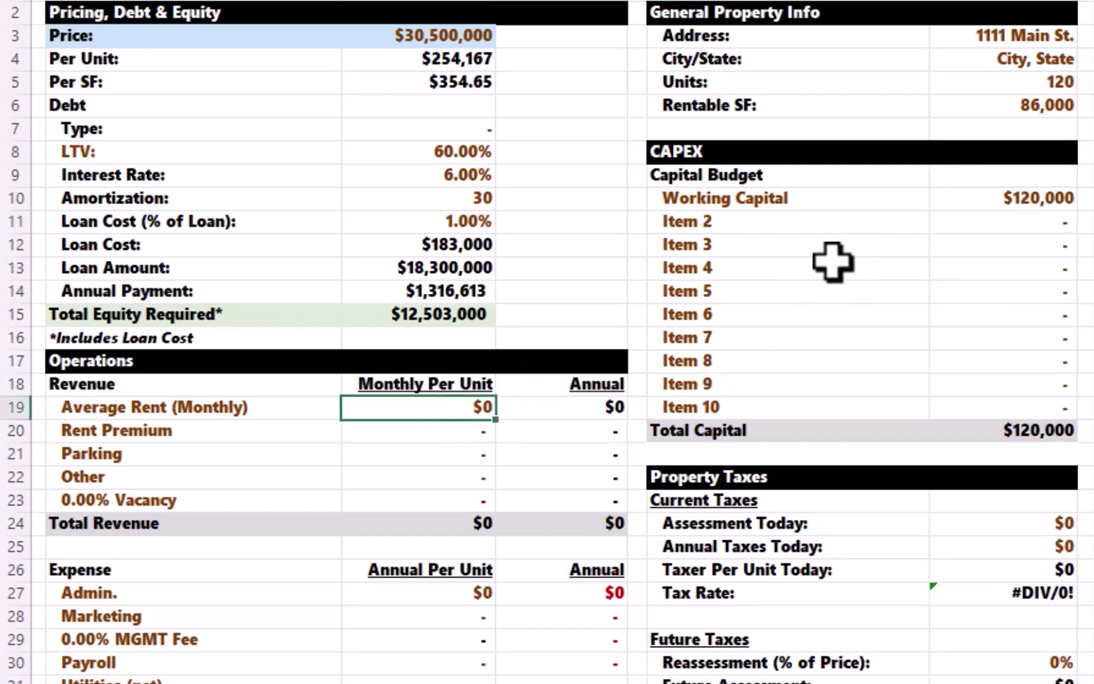
type("1800")
key("Return")
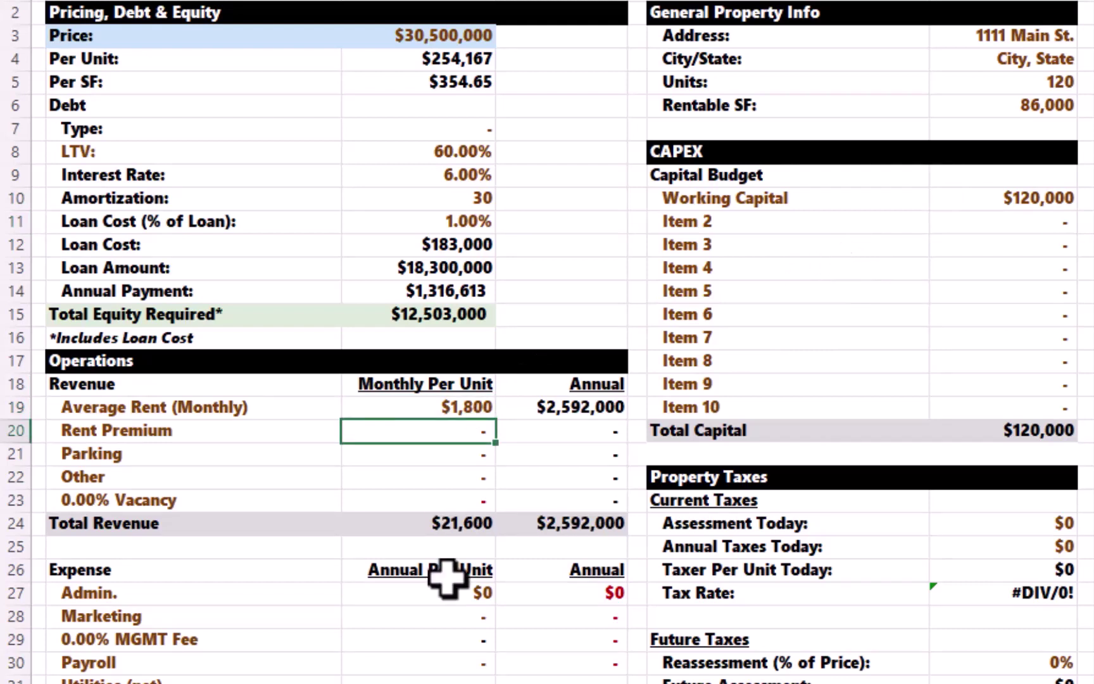
left_click(439, 453)
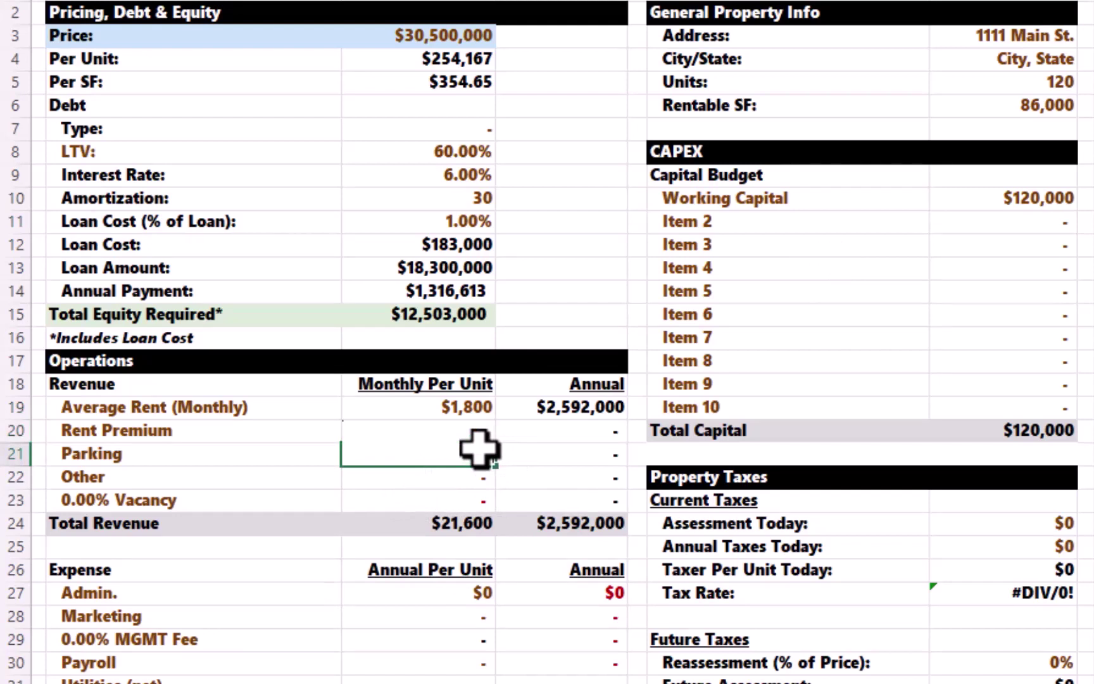
type("125")
key("Return")
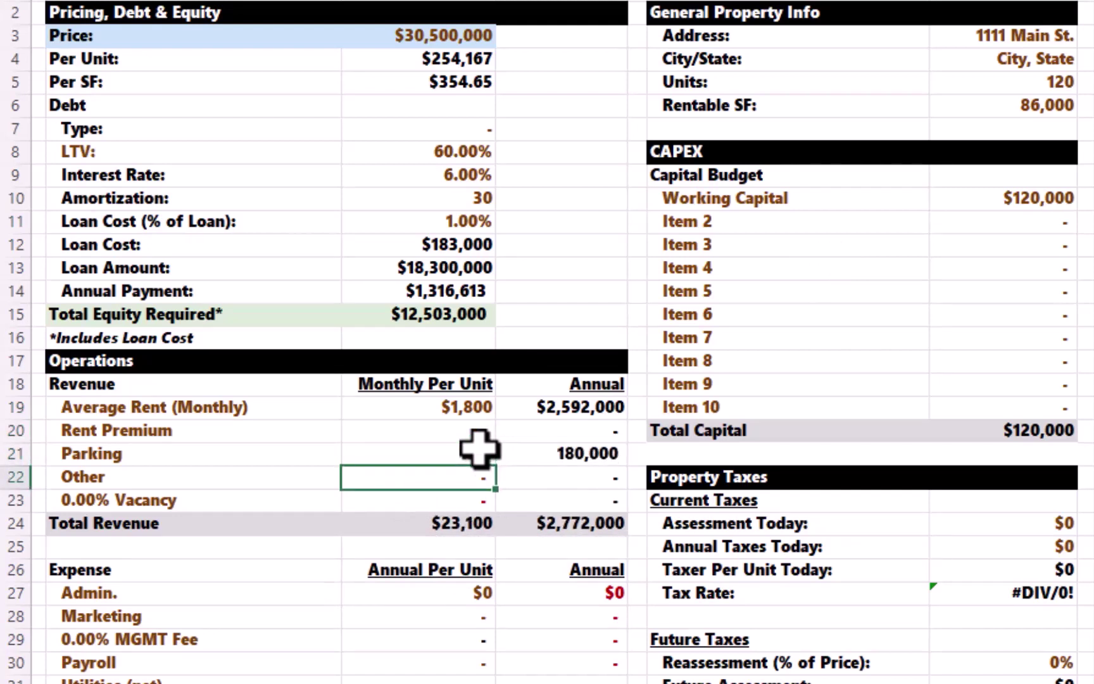
type("100")
key("Return")
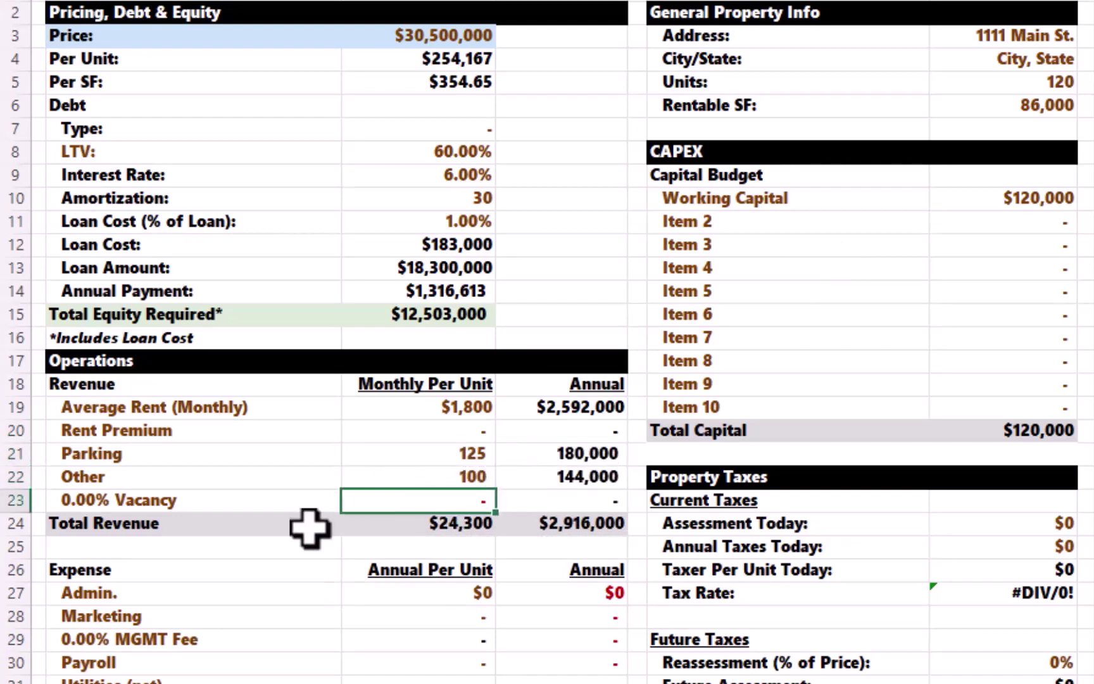
Set the vacancy rate in the revenue section to 9%.
left_click(171, 499)
type("9")
key("Return")
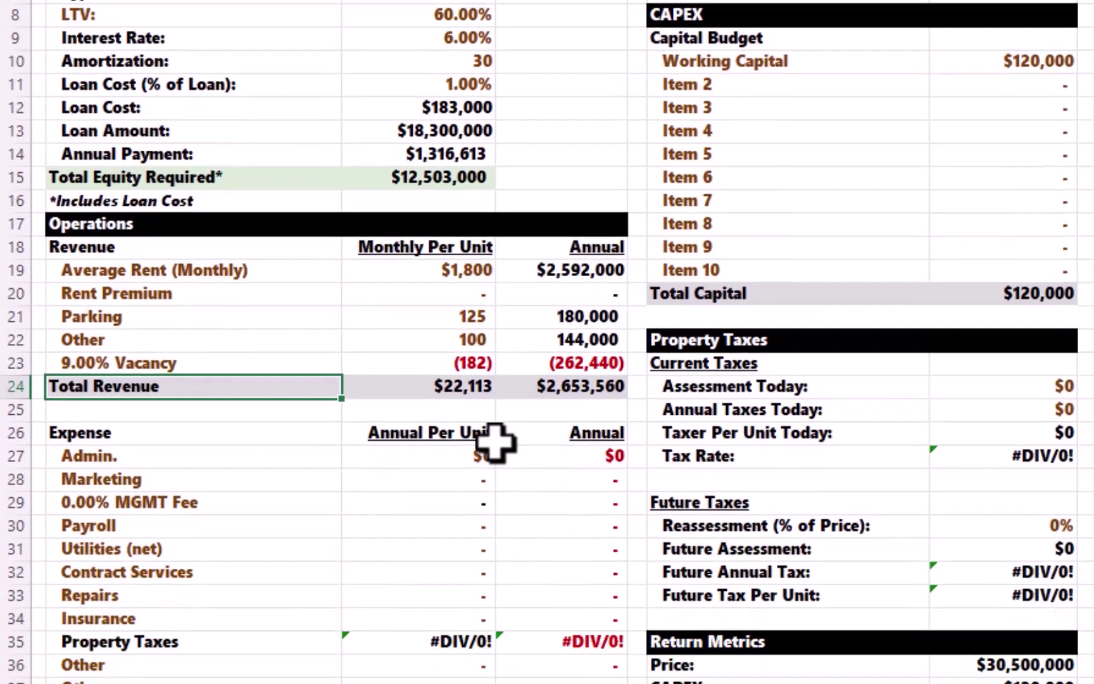
Set the annual per-unit expenses for admin to 250 and marketing to 300.
left_click(481, 592)
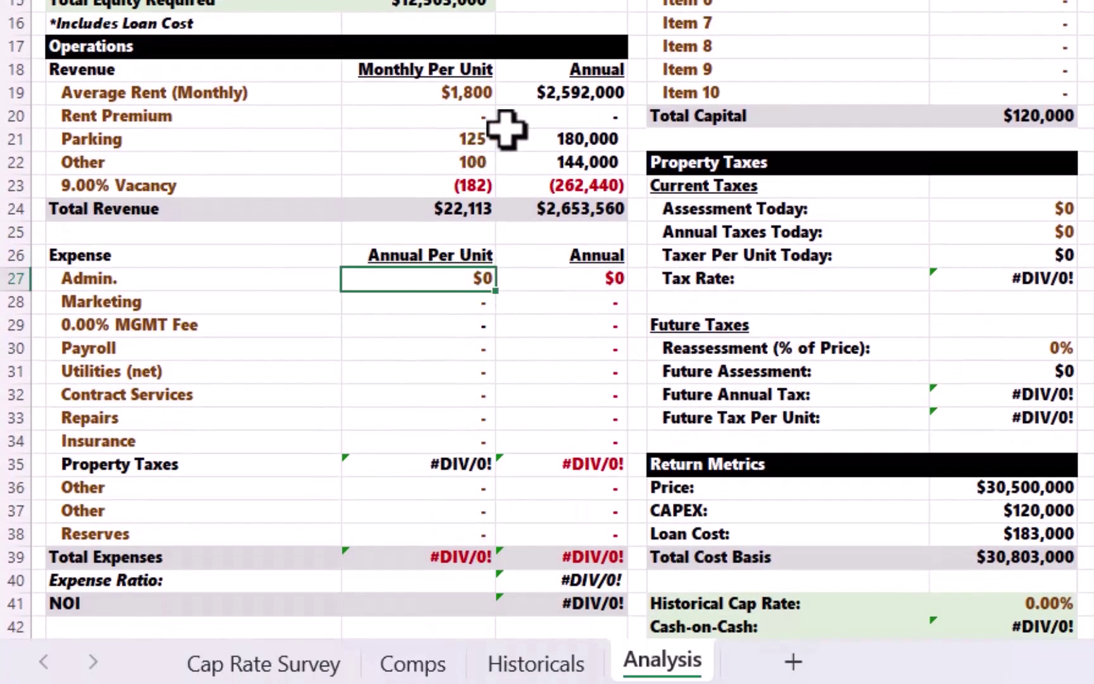
type("250")
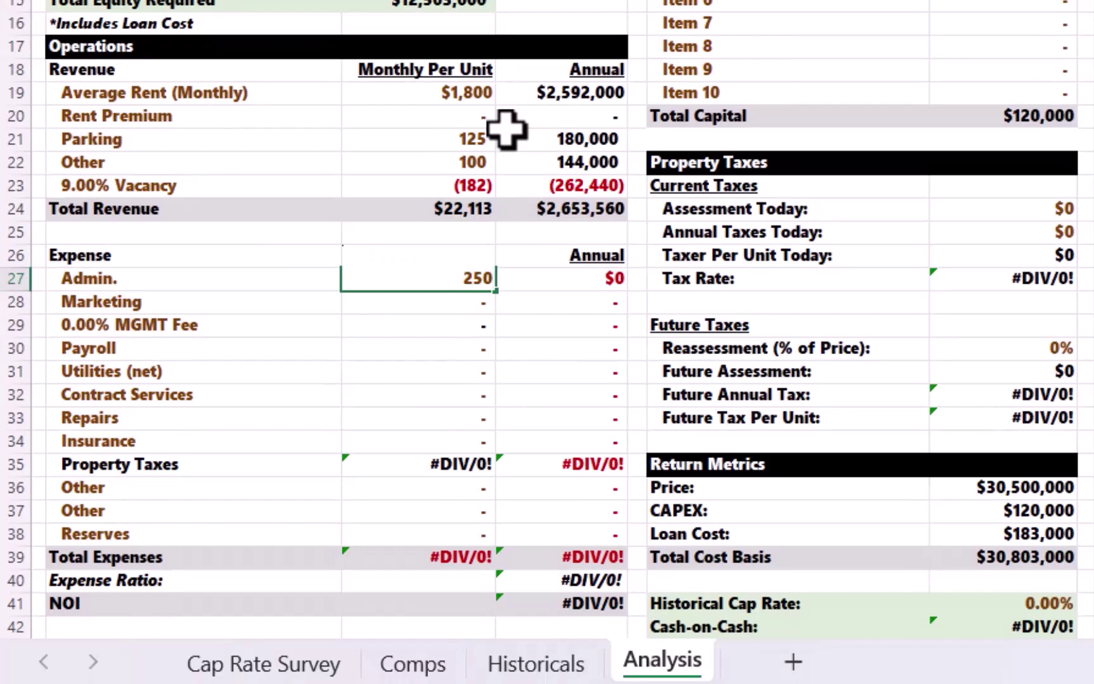
key("Return")
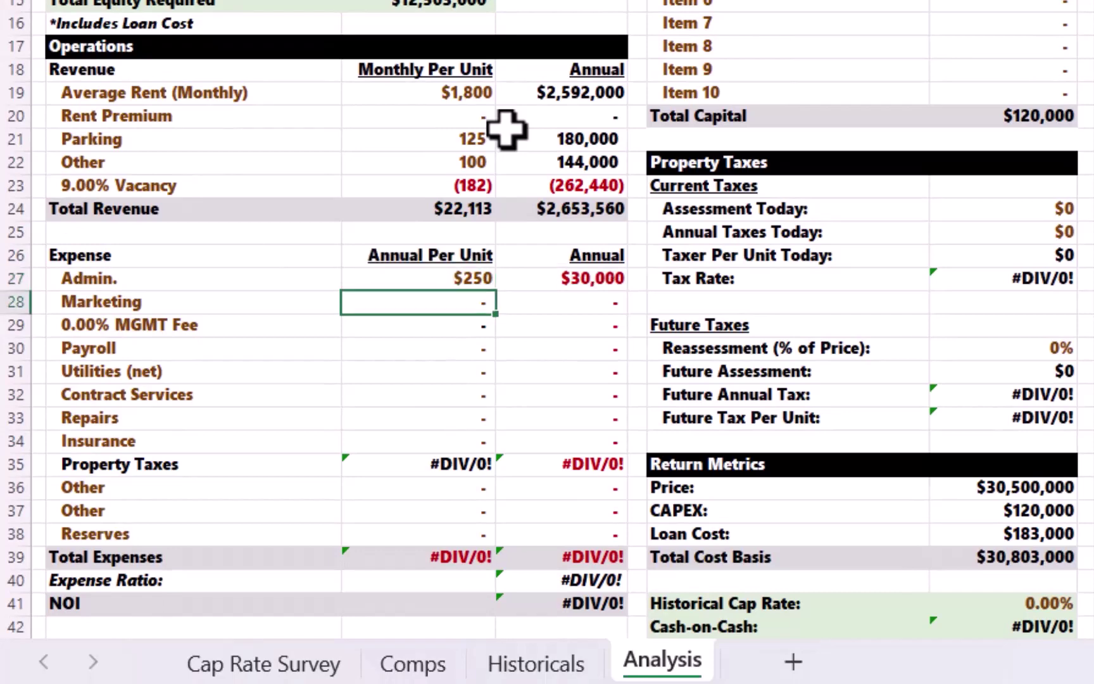
type("300")
key("Return")
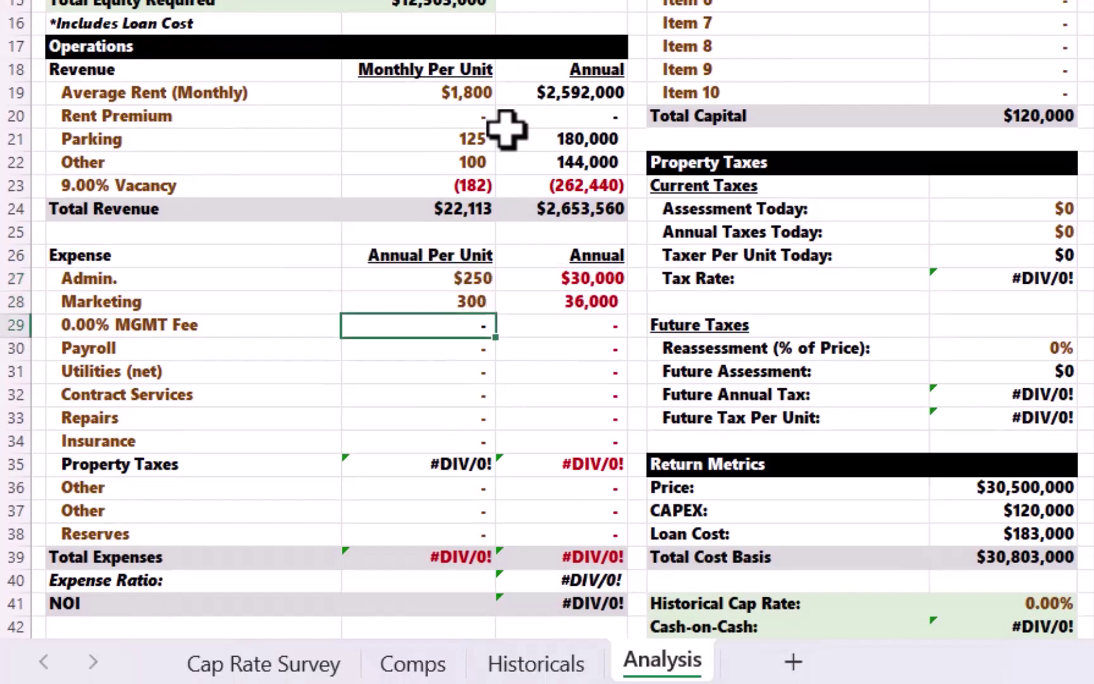
Set the MGMT fee rate in the expense section to 4%.
left_click(134, 324)
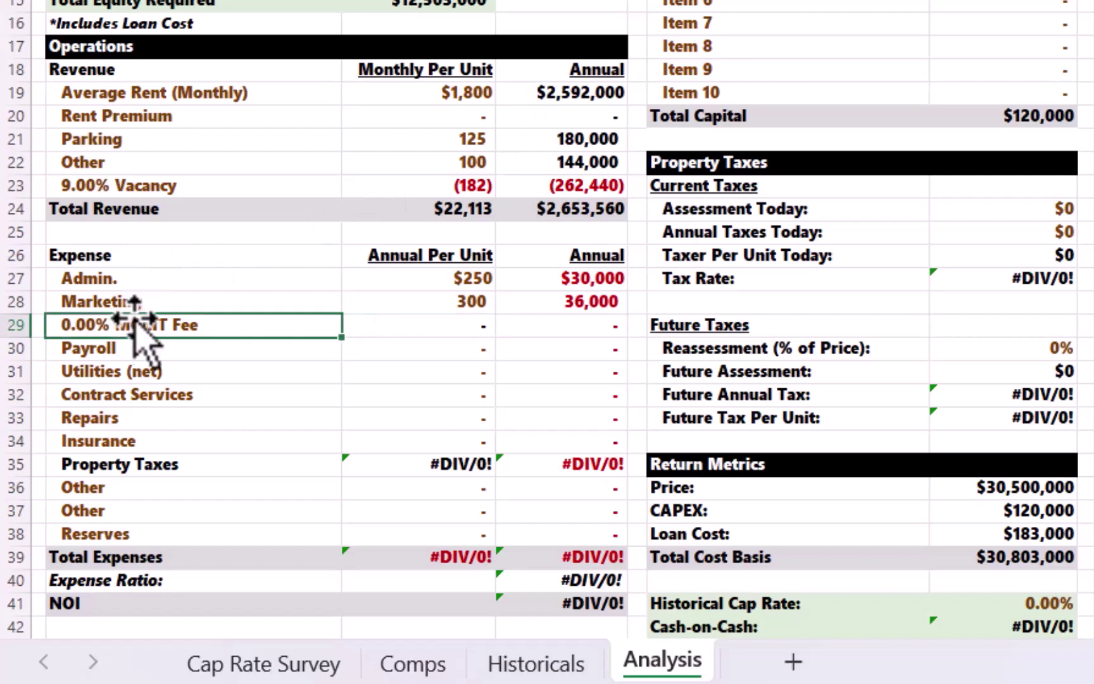
type("4%")
key("Return")
Set the annual per-unit expenses for payroll to 1,800 and net utilities to 200.
left_click(433, 347)
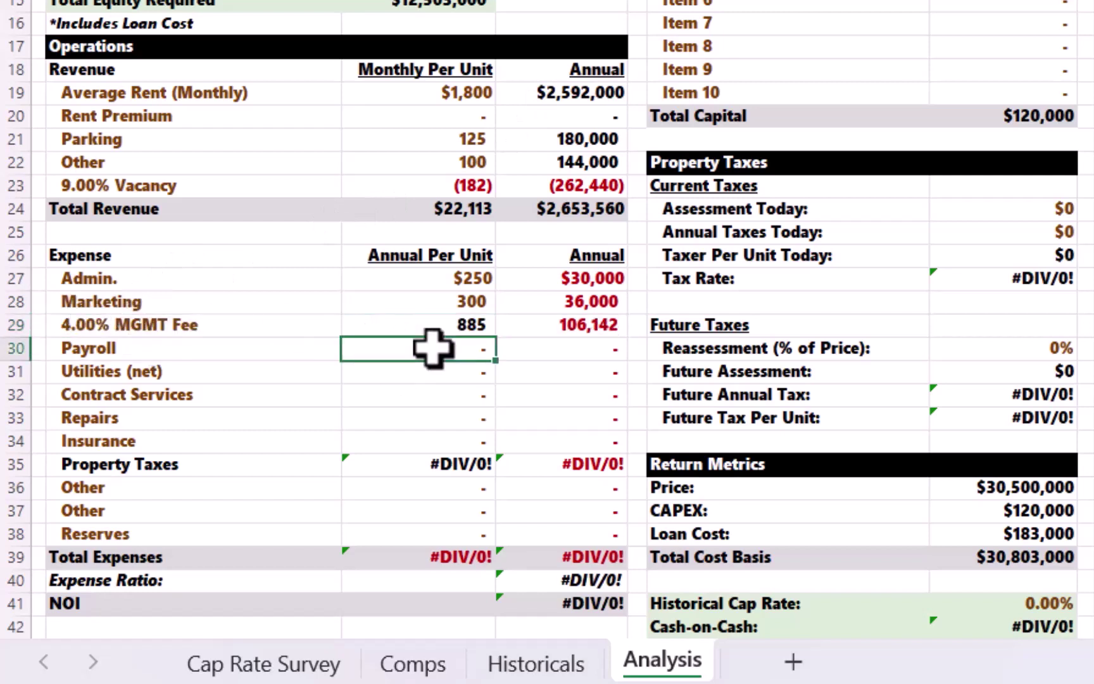
type("1800")
key("Return")
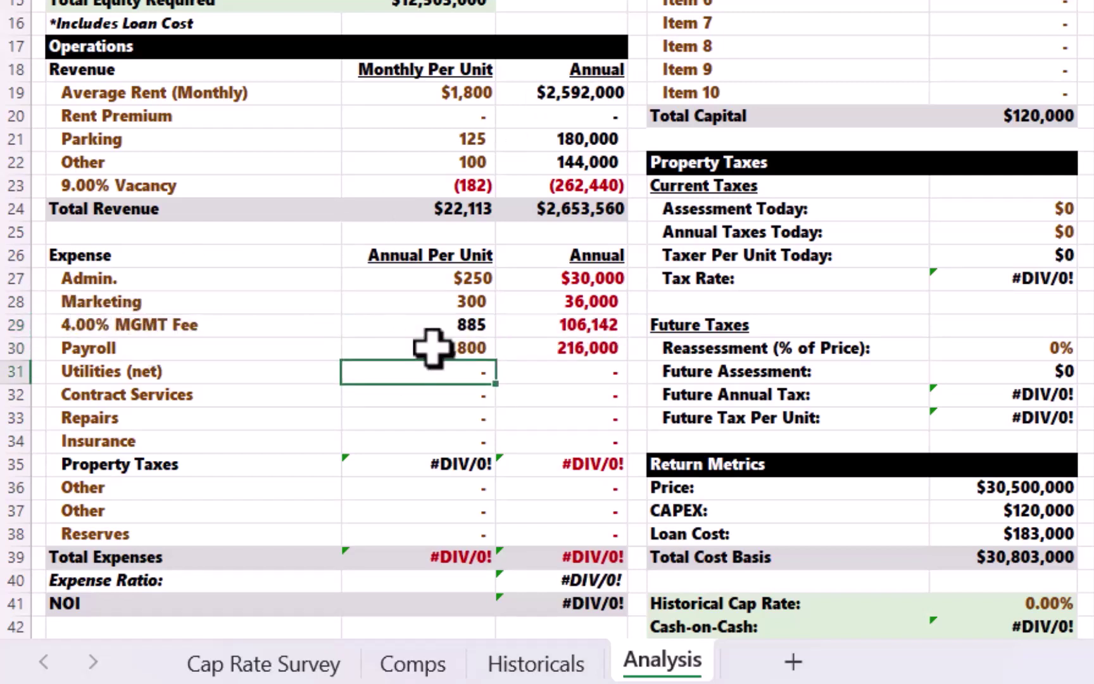
type("200")
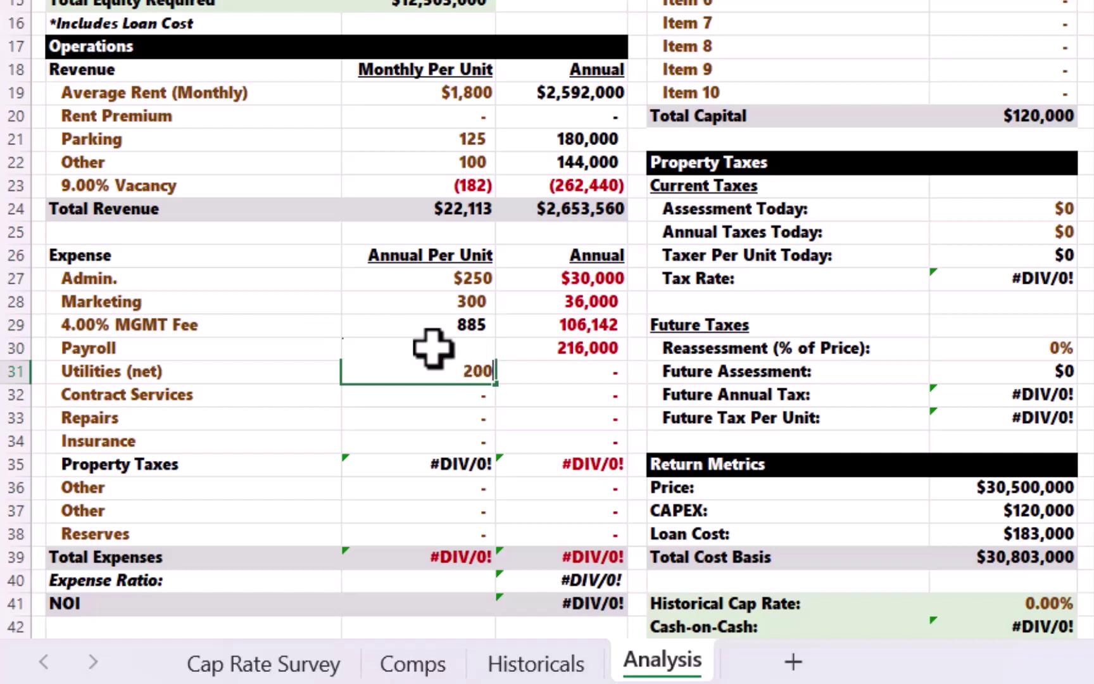
key("Return")
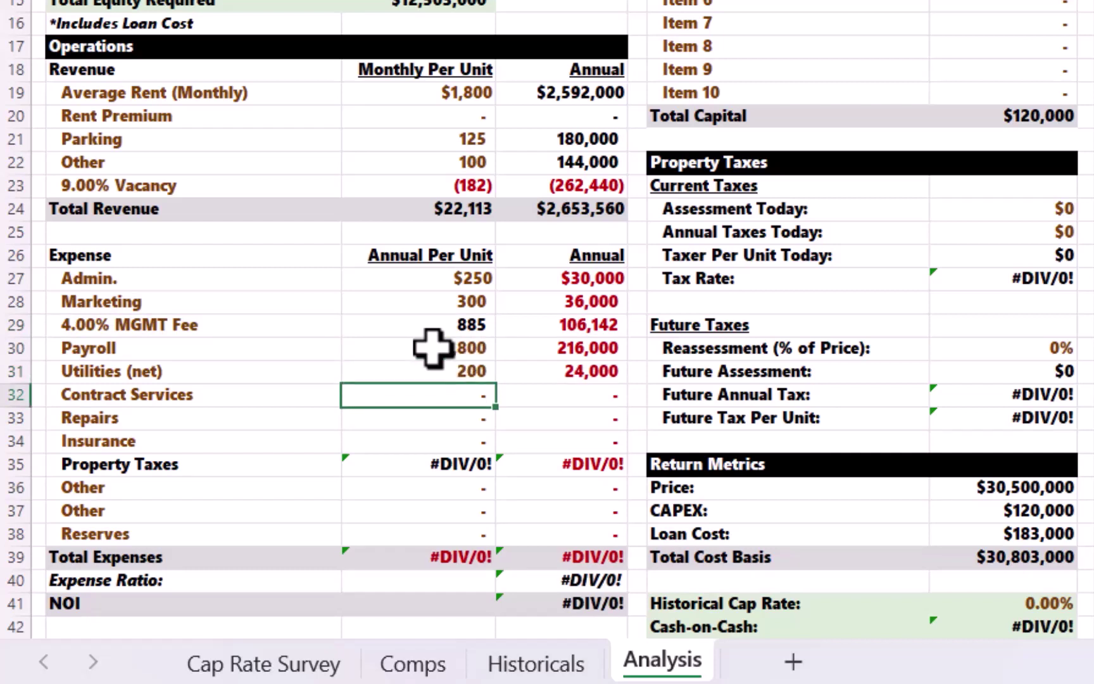
Enter annual per-unit expenses of 450 for contract services, 500 for repairs and 475 for insurance.
type("450")
key("Return")
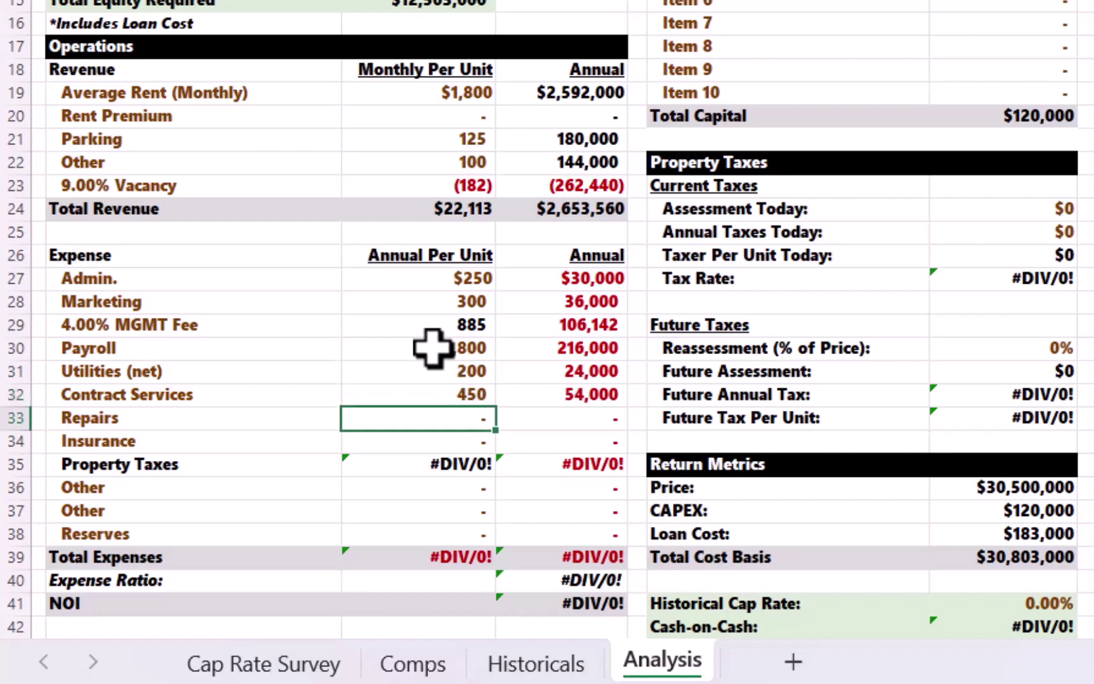
type("500")
key("Return")
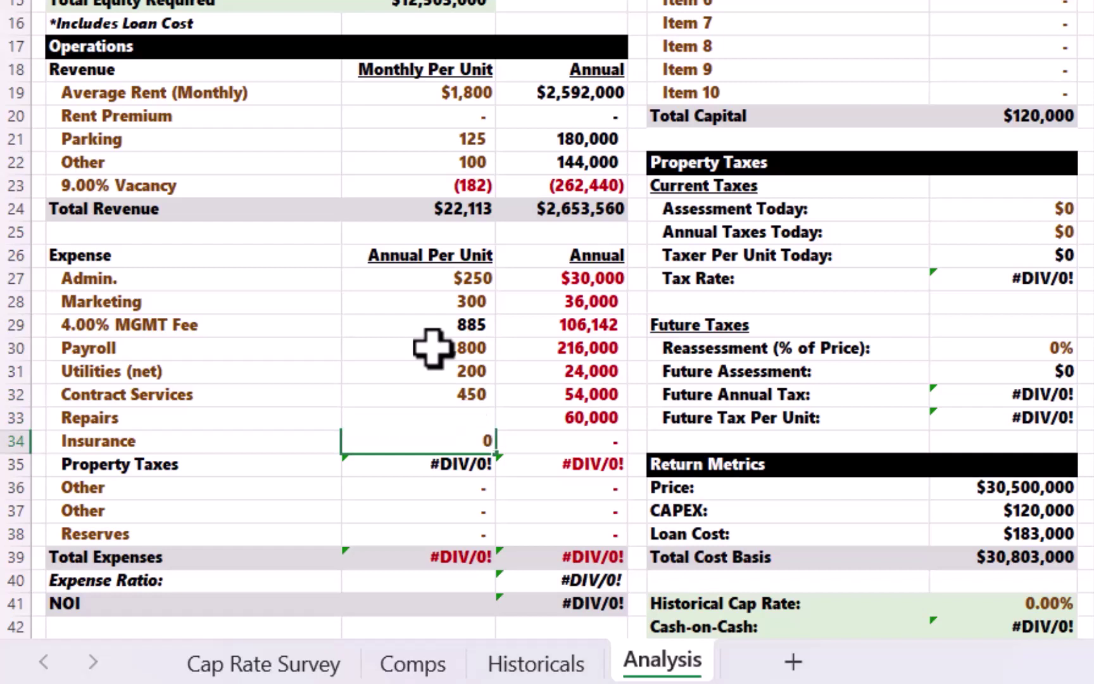
type("475")
key("Return")
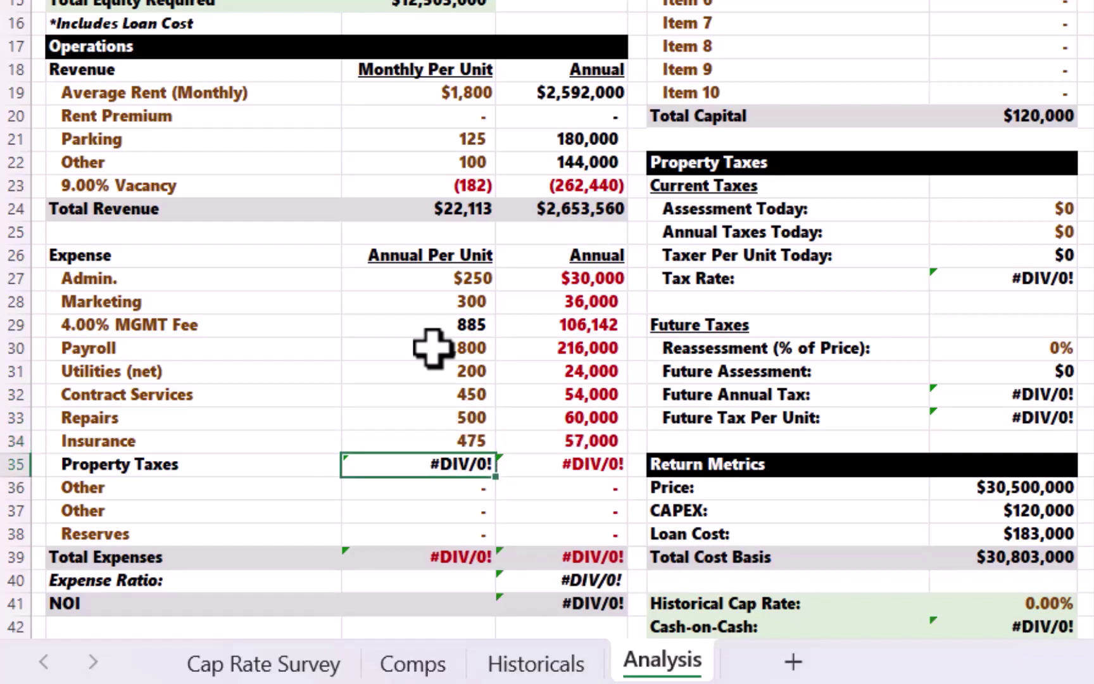
Set the annual per-unit reserves expense to 200.
key("Down")
key("Down")
key("Down")
key("Down")
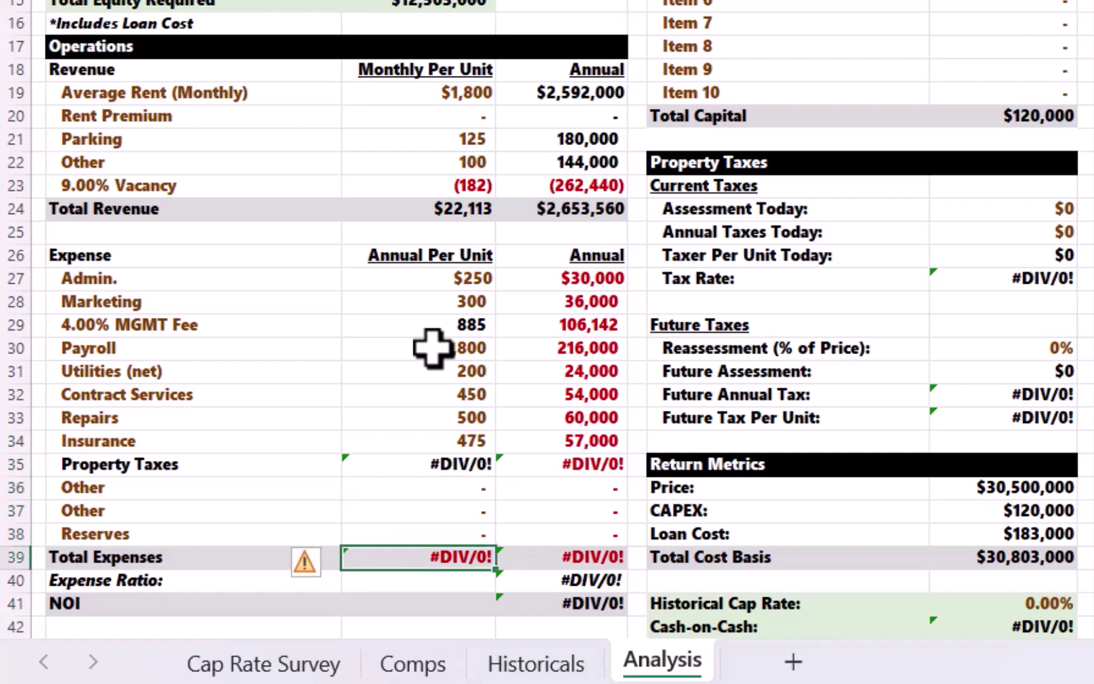
key("Up")
type("200")
key("Return")
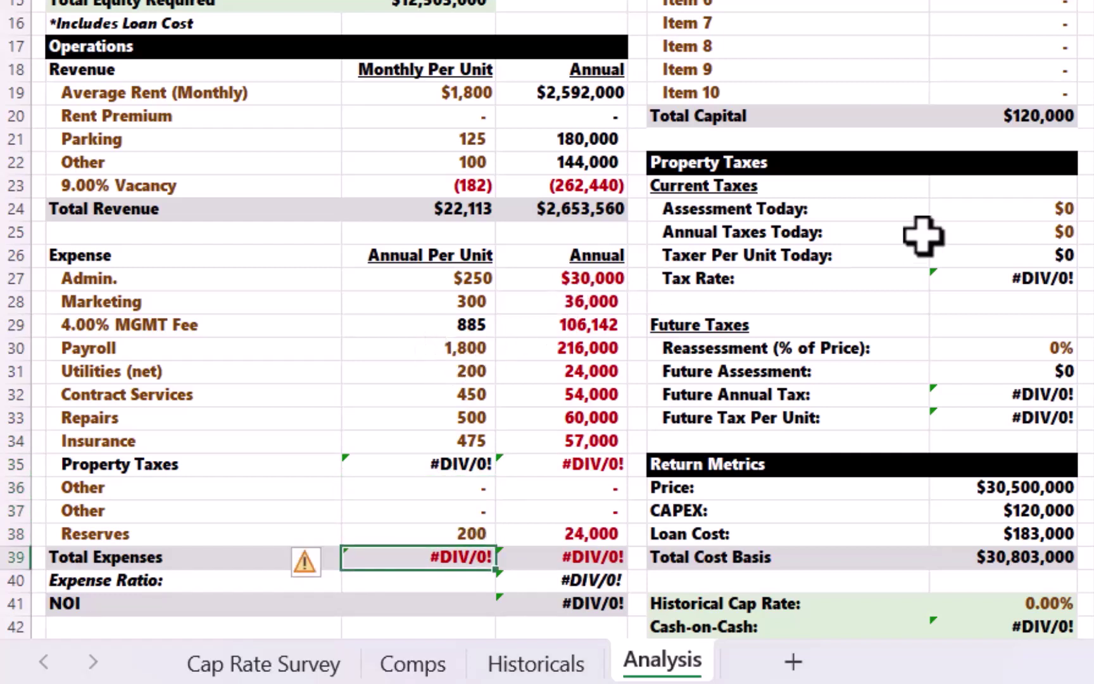
In the current taxes section, enter today's assessment as $15,600,000 and today's annual taxes as $249,600.
left_click(1019, 211)
type("1560")
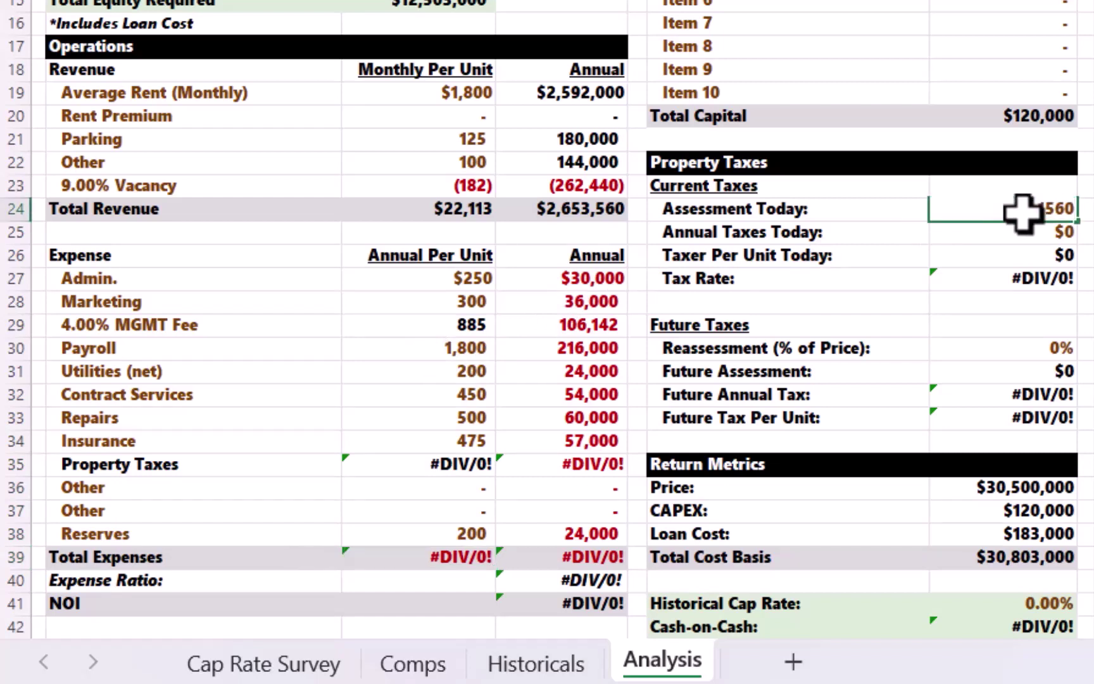
type("0000")
key("Return")
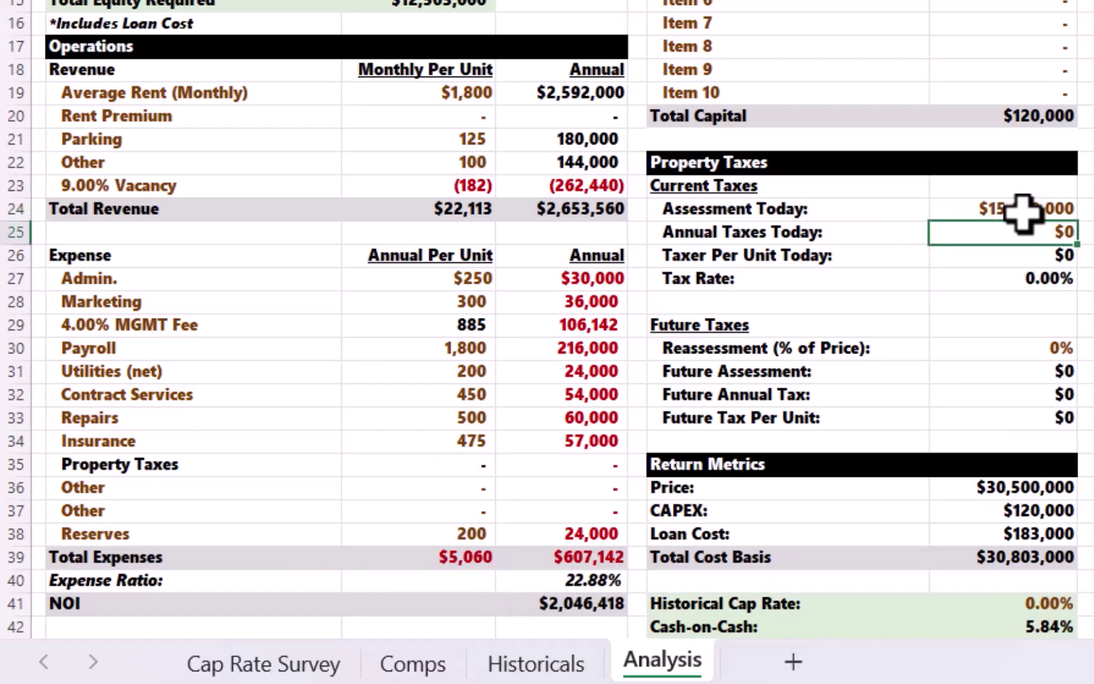
key("Return")
Check the property taxes on the Historicals sheet, and set the future reassessment on the Analysis sheet to 100% of price.
left_click(560, 663)
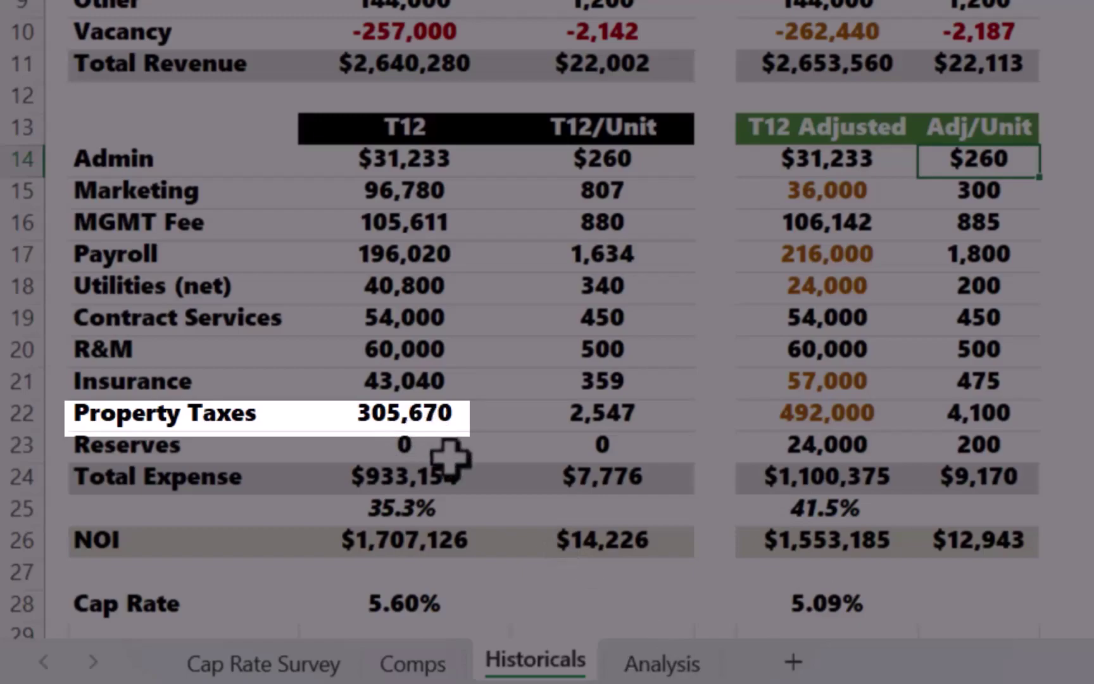
left_click(655, 660)
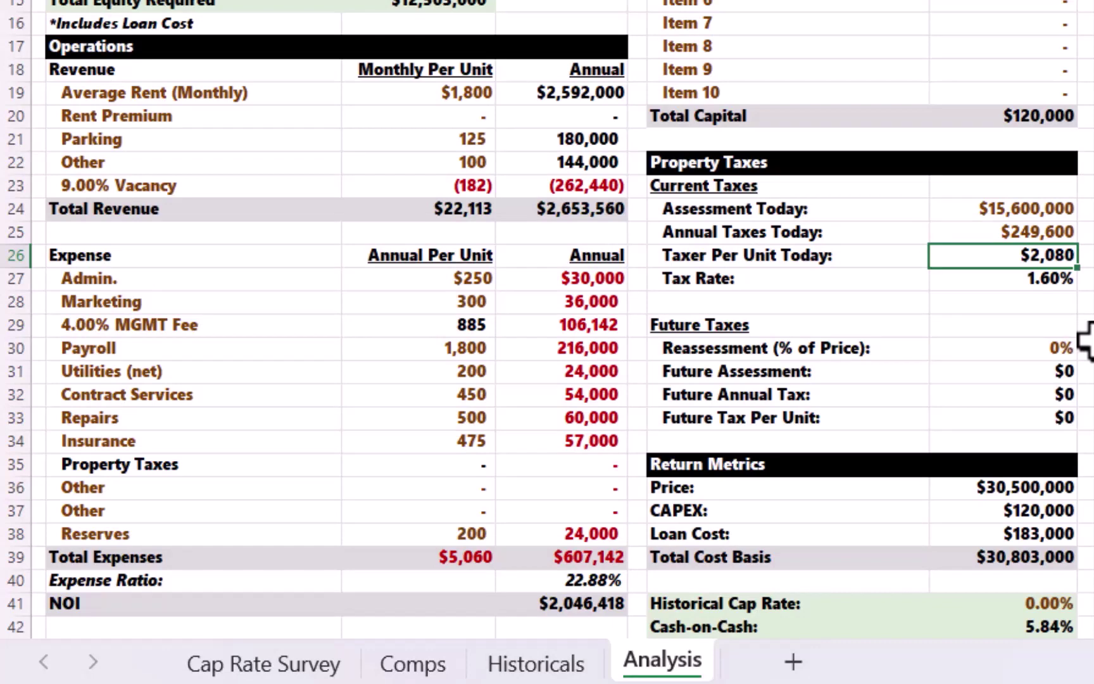
left_click(1063, 345)
type("100")
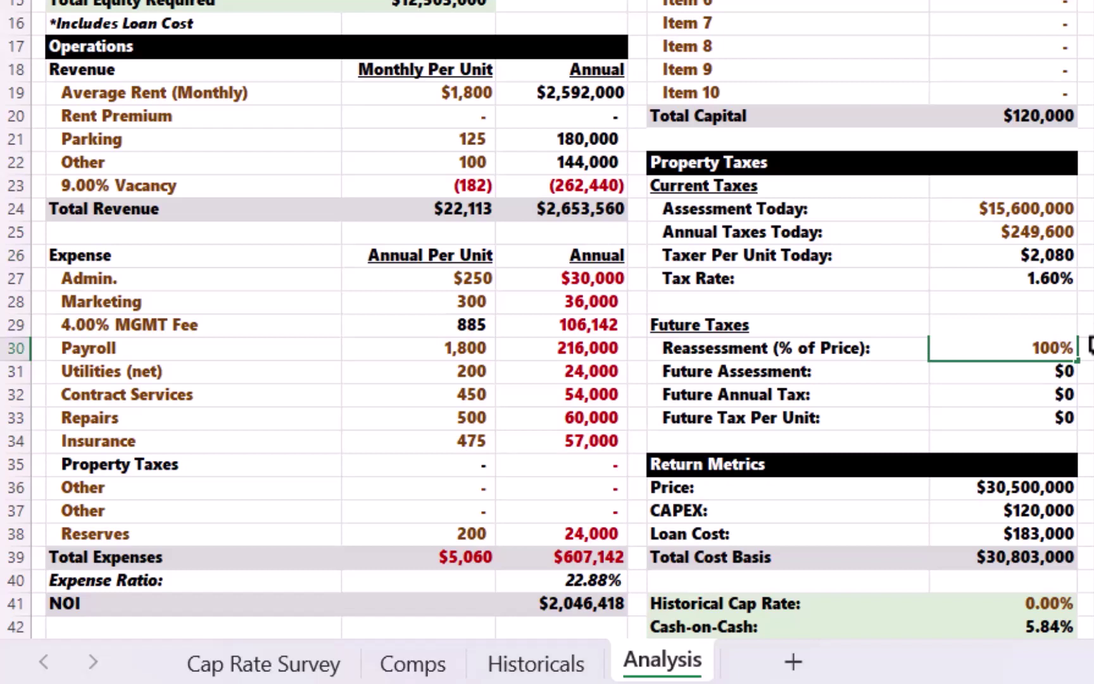
key("Return")
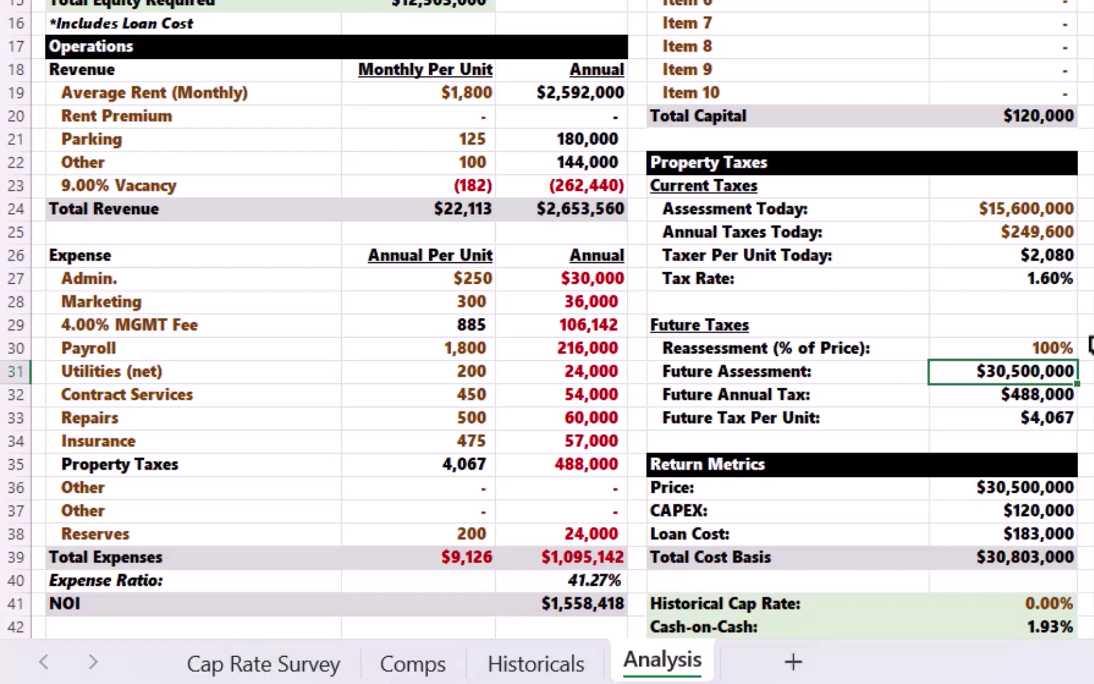
Set the Historical Cap Rate in the return metrics to 5.5%.
scroll(1090, 345, "down", 2)
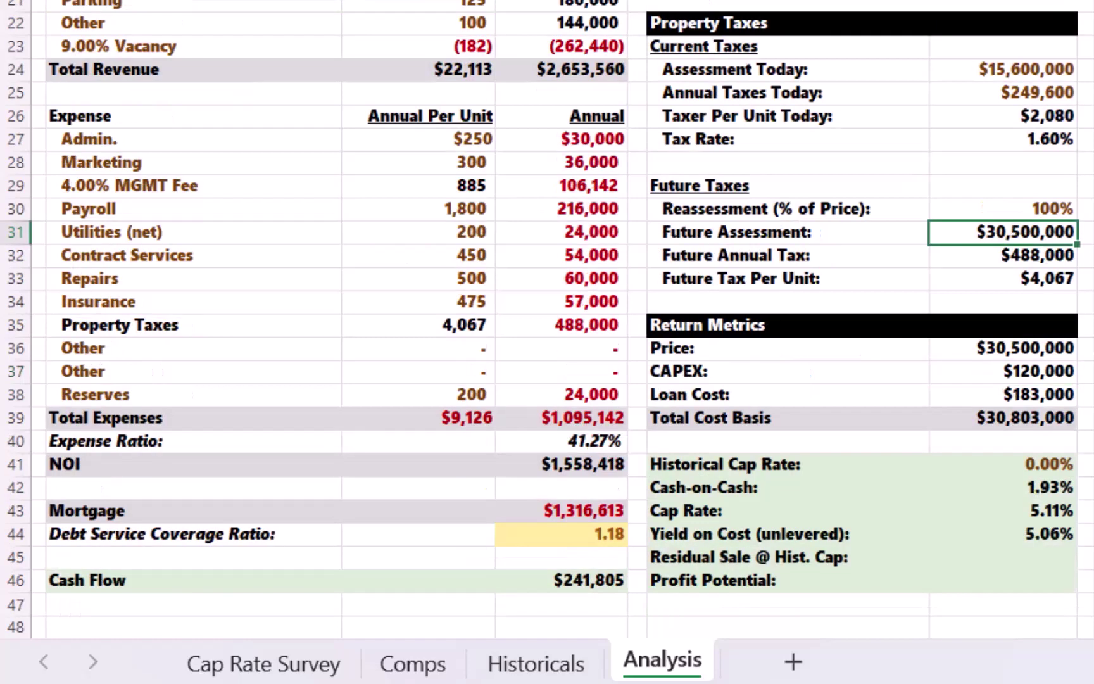
left_click(1049, 468)
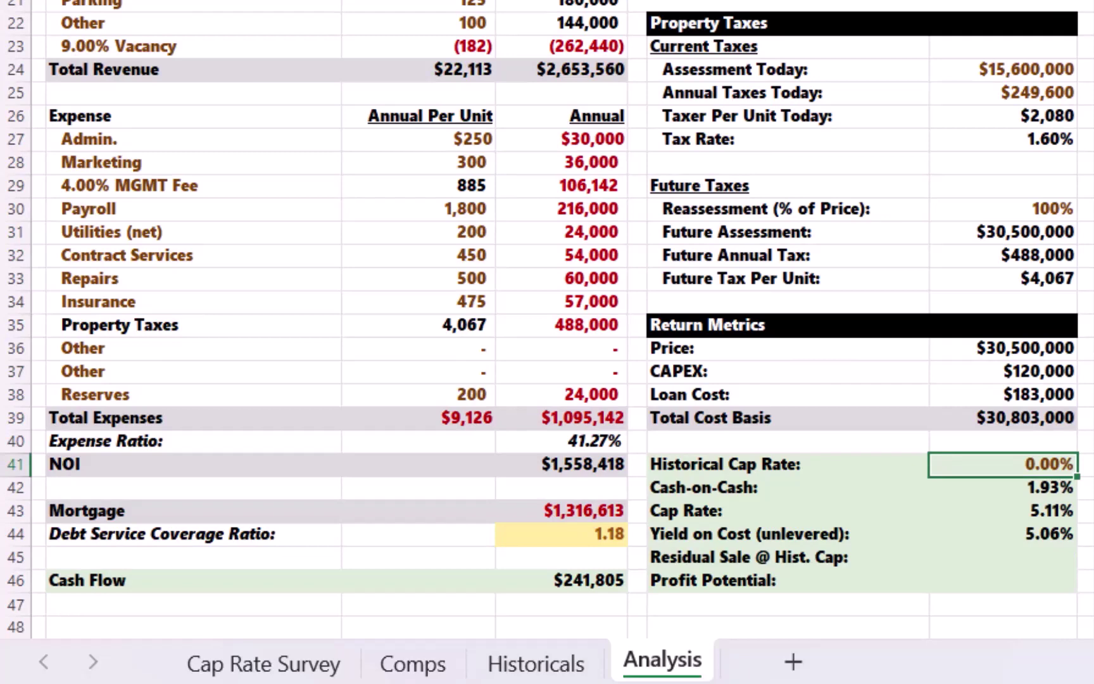
type("5.5")
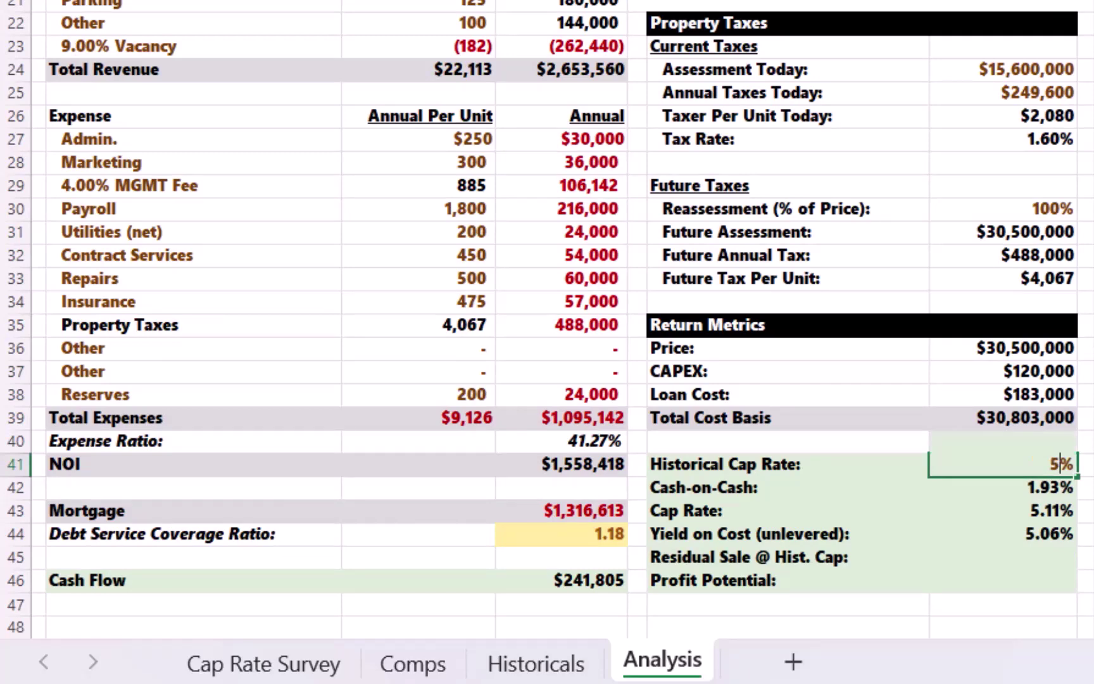
key("Return")
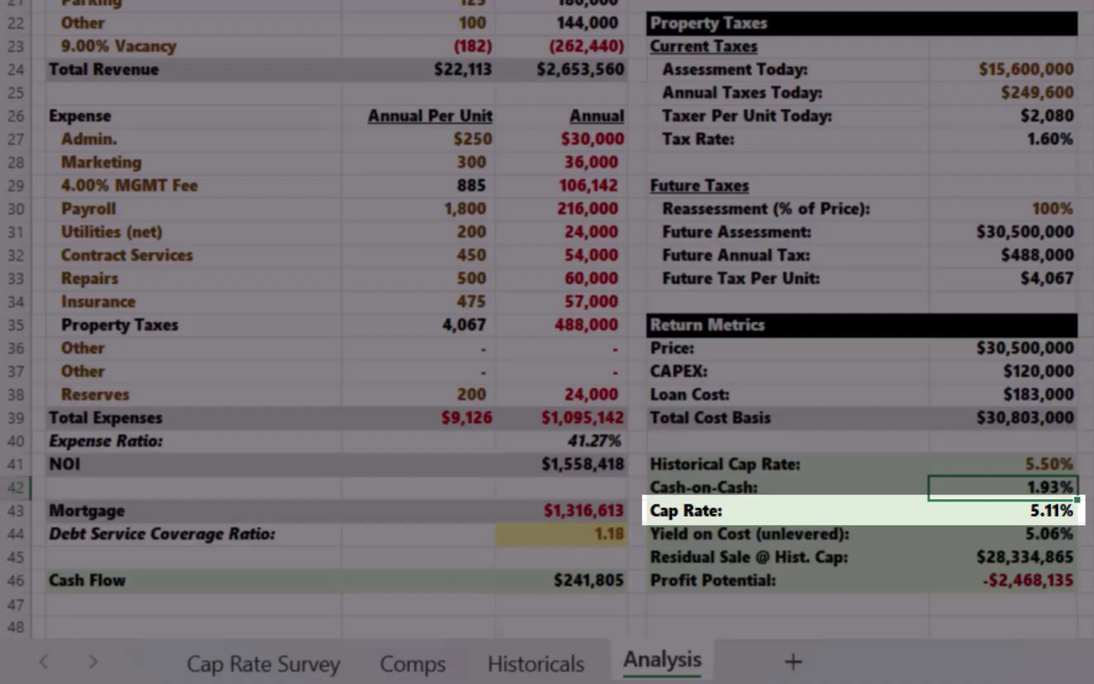
left_click(1003, 324)
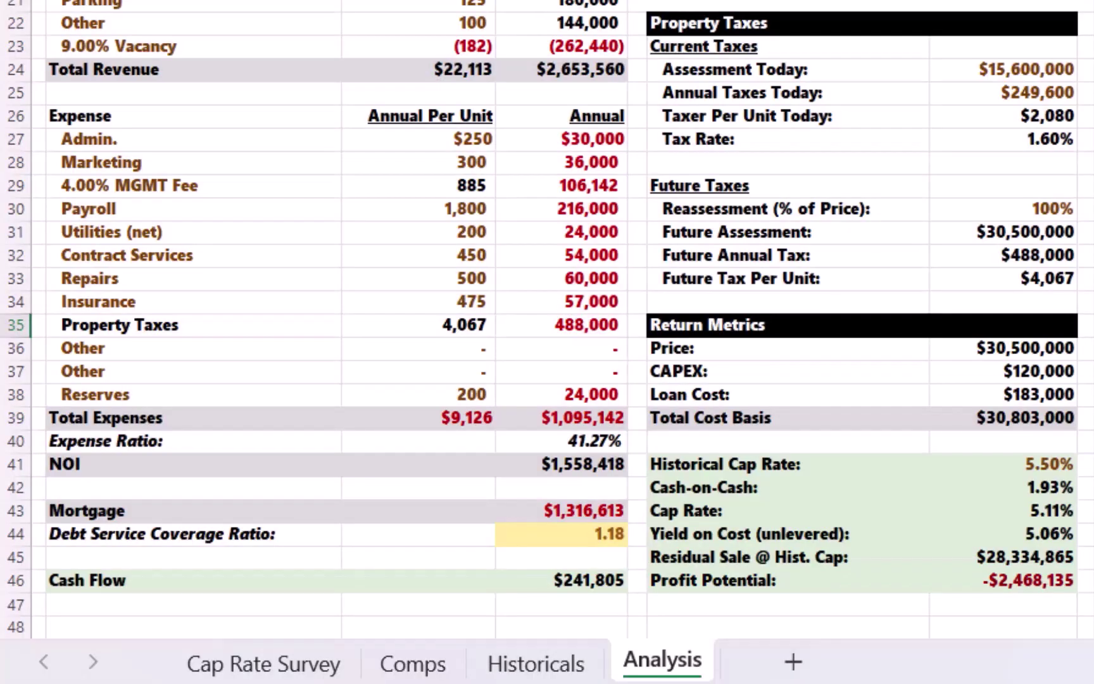
Use Goal Seek to bring the Cap Rate in G43 to 5.6% by changing the purchase price, and accept the solution.
scroll(545, 342, "up", 6)
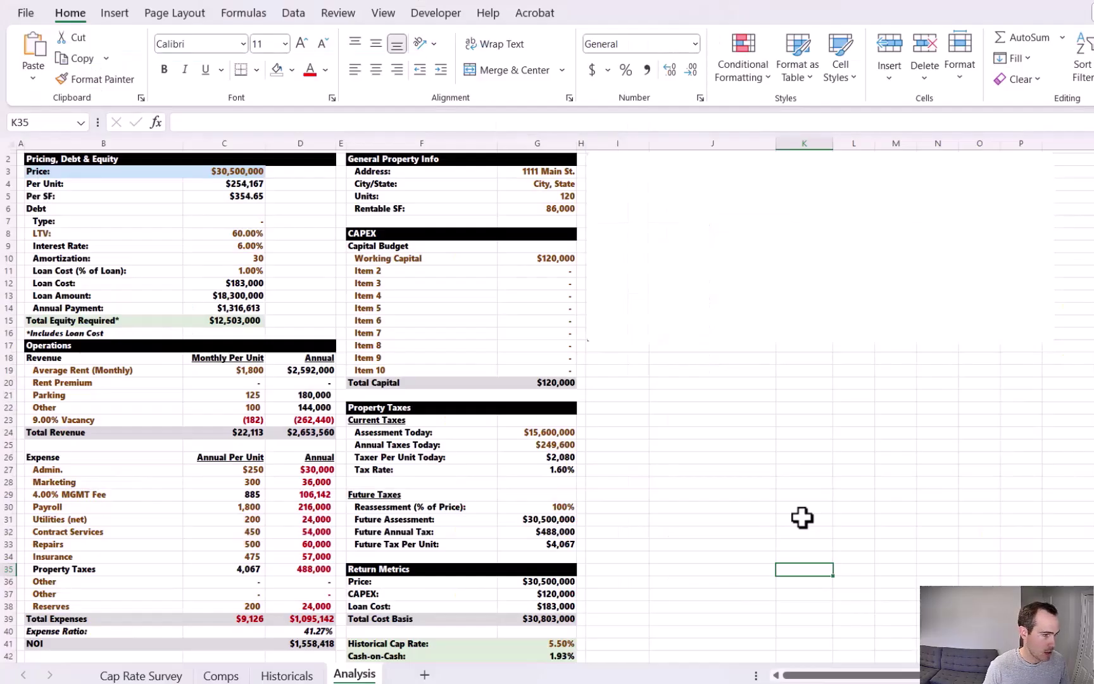
scroll(757, 525, "down", 2)
left_click(293, 13)
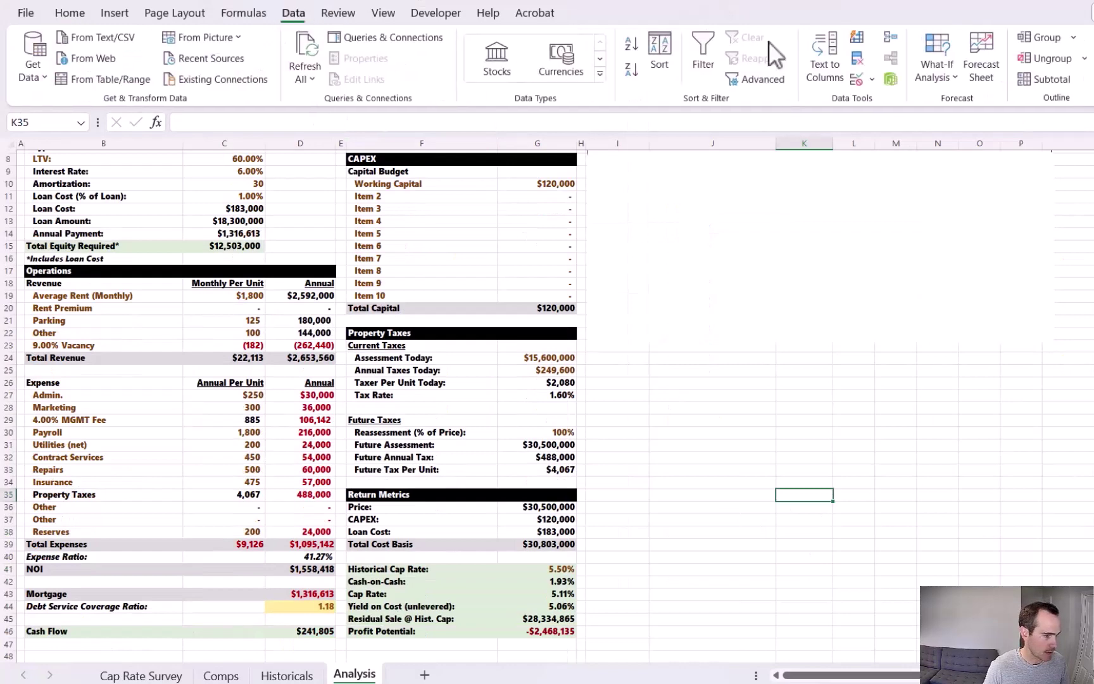
left_click(935, 77)
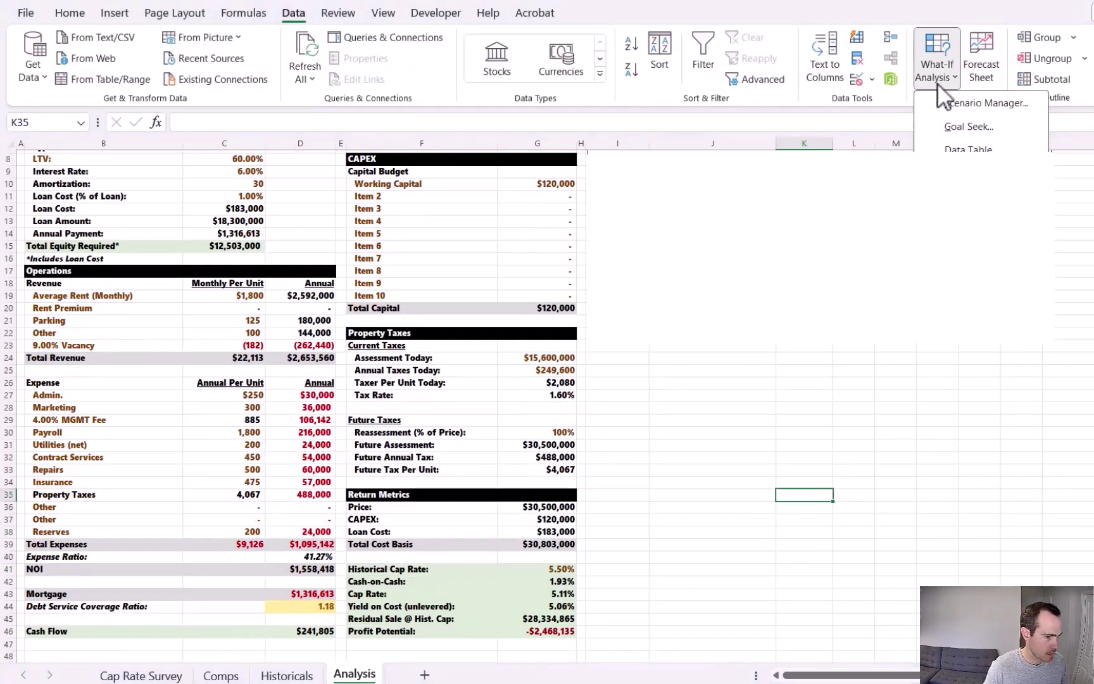
left_click(952, 126)
scroll(488, 350, "up", 3)
scroll(561, 556, "down", 1)
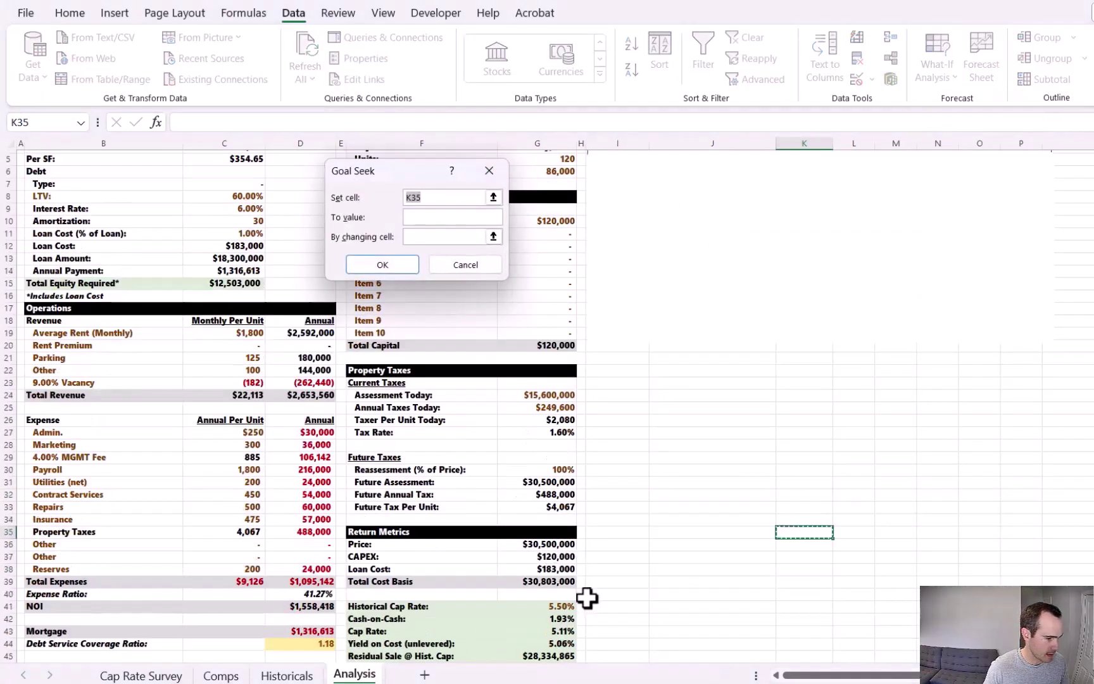
left_click(553, 628)
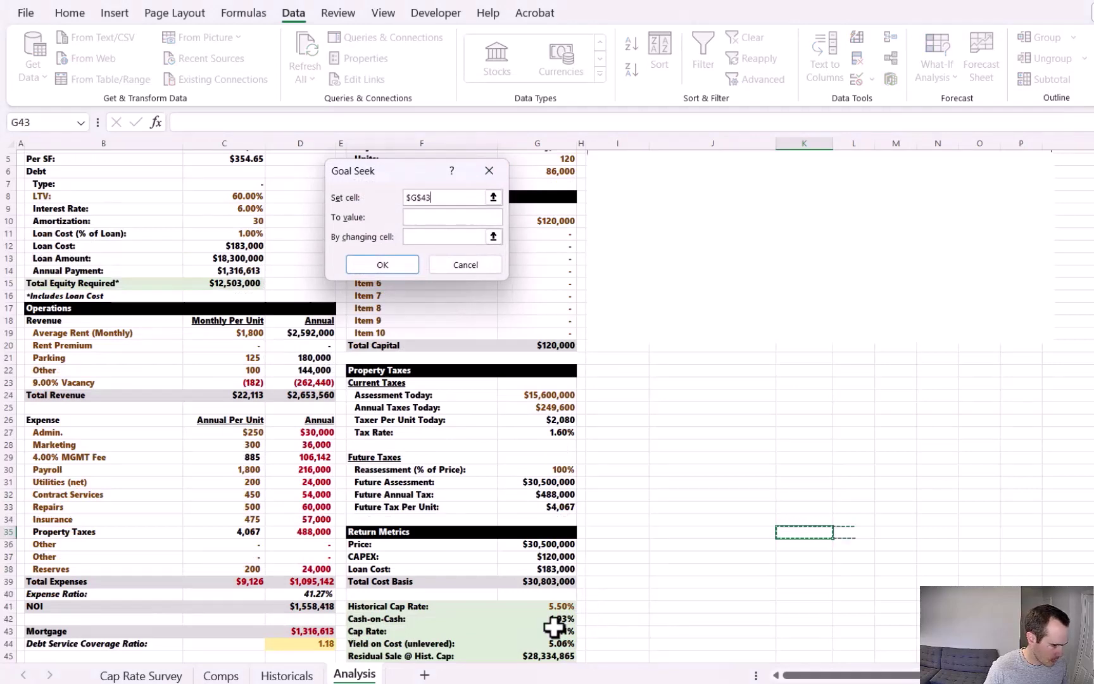
scroll(650, 530, "up", 1)
left_click(447, 218)
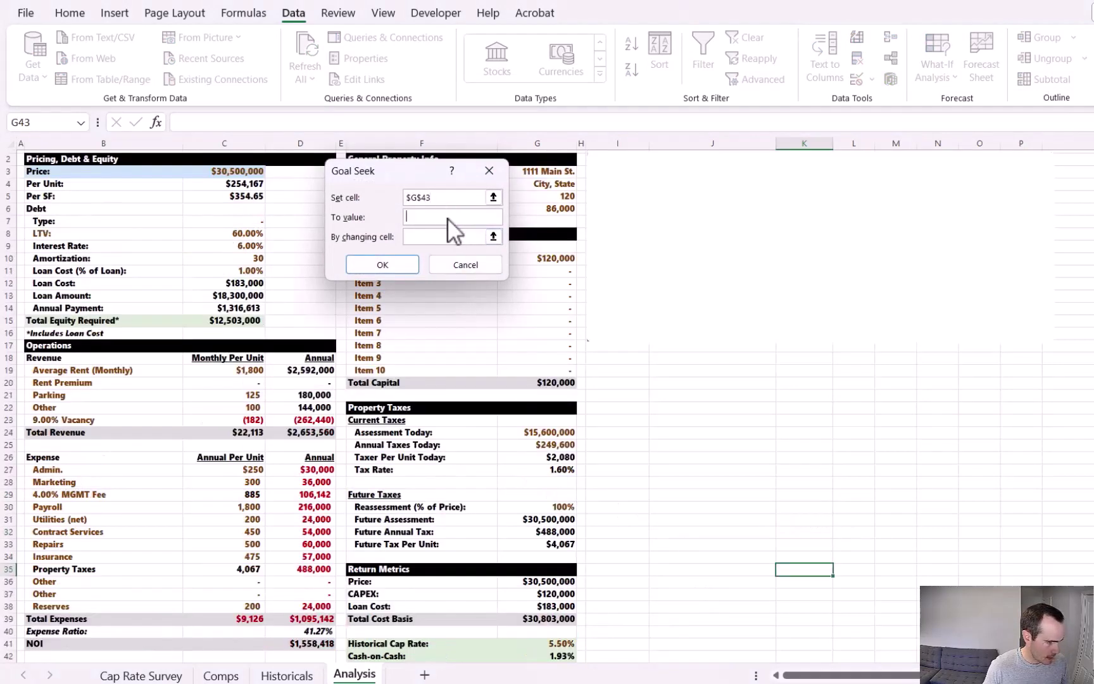
type("5.6")
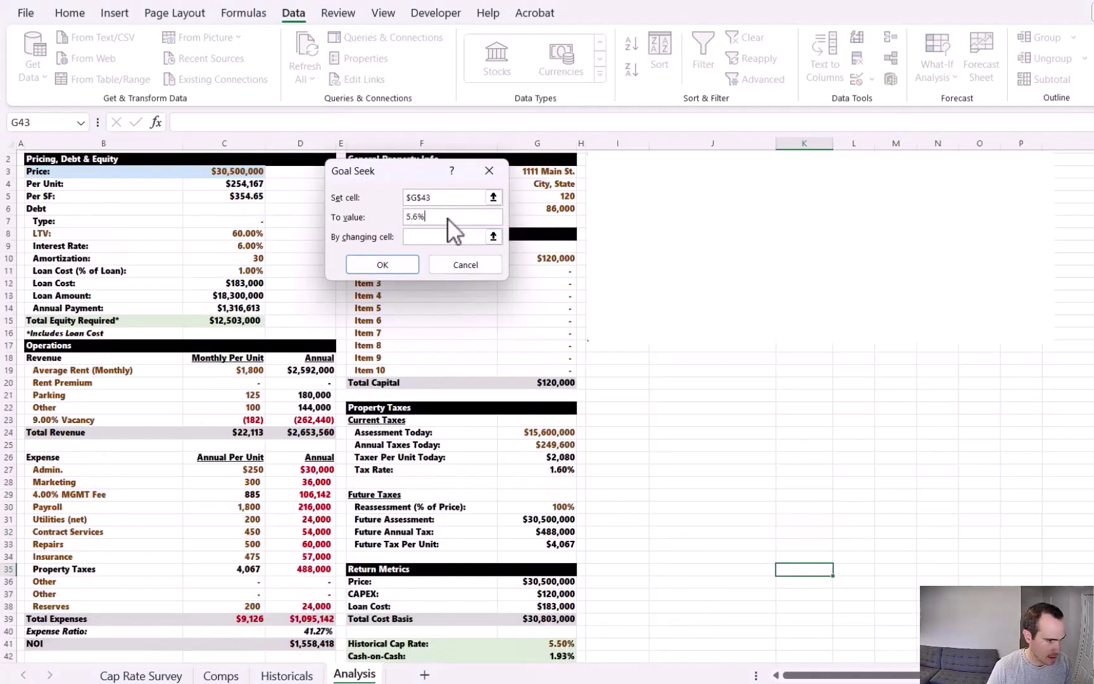
left_click(441, 237)
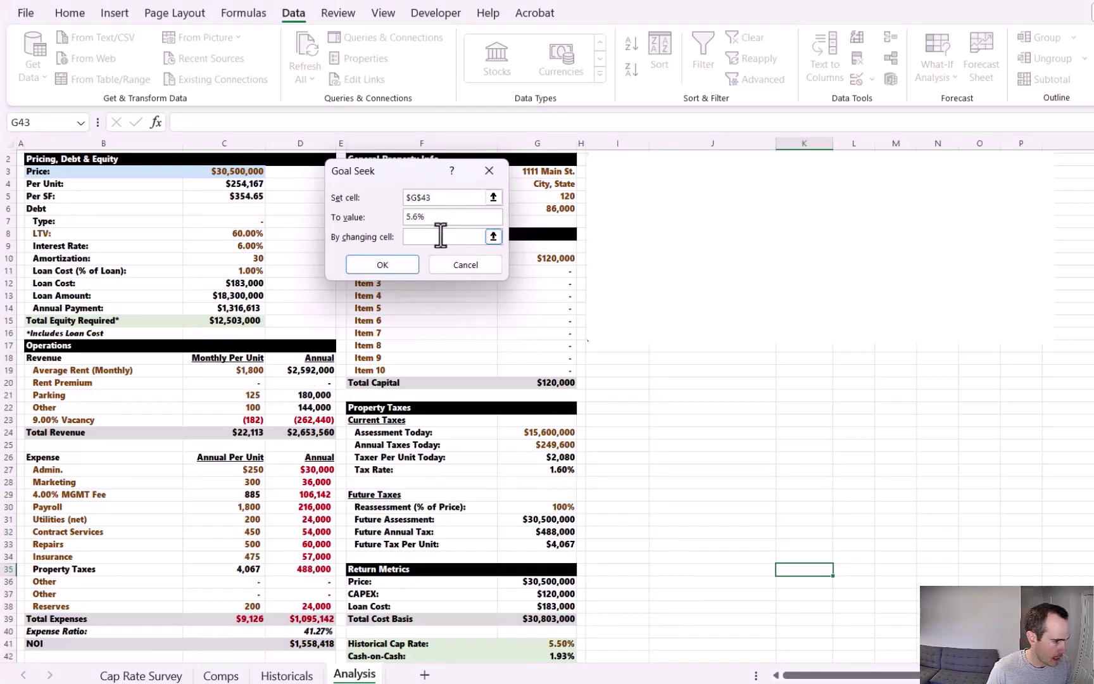
left_click(235, 170)
left_click(400, 263)
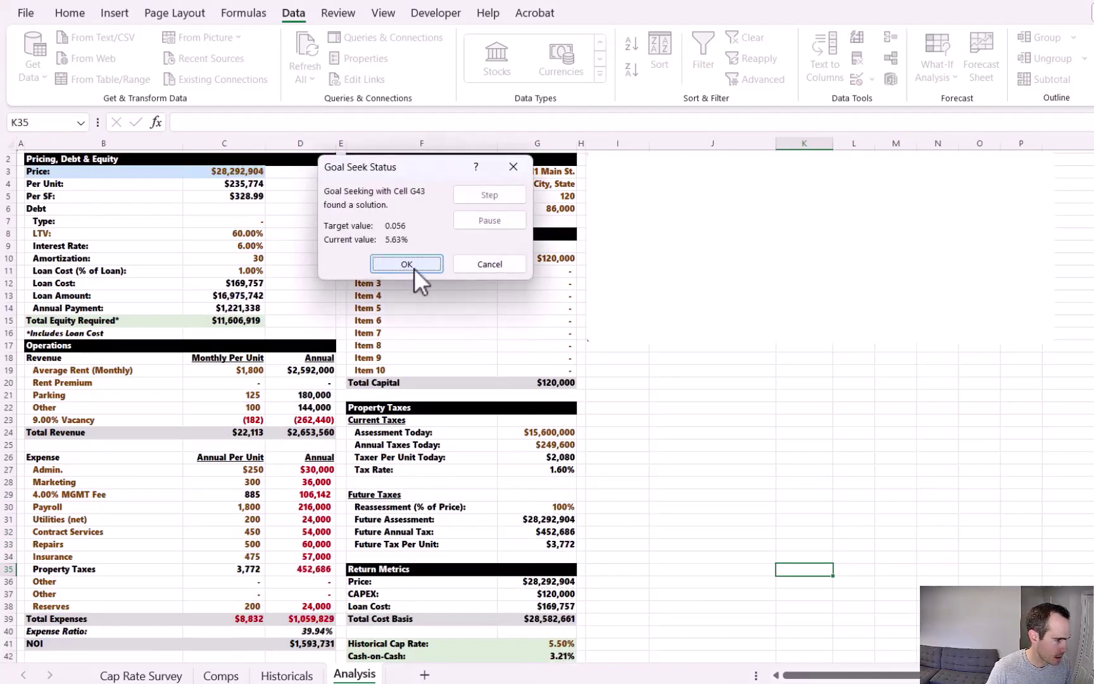
left_click(413, 268)
Review the debt coverage, cash flow and return metrics at the new price, especially the unlevered yield on cost.
scroll(630, 386, "down", 1)
scroll(630, 386, "up", 1)
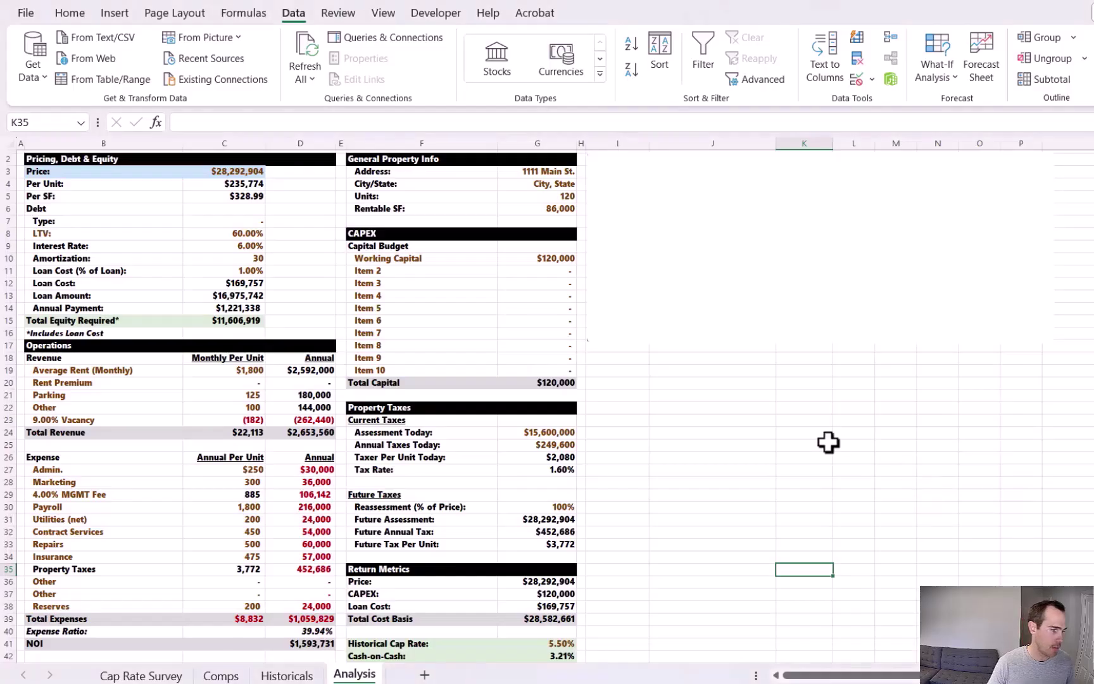
scroll(829, 443, "down", 1)
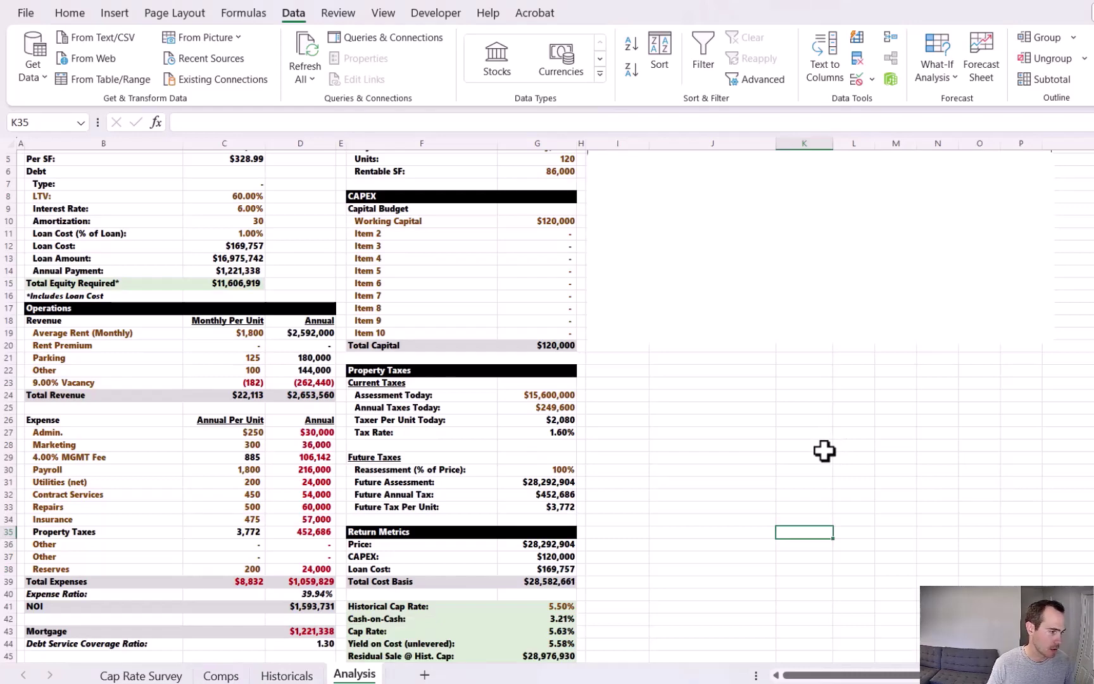
scroll(823, 449, "down", 1)
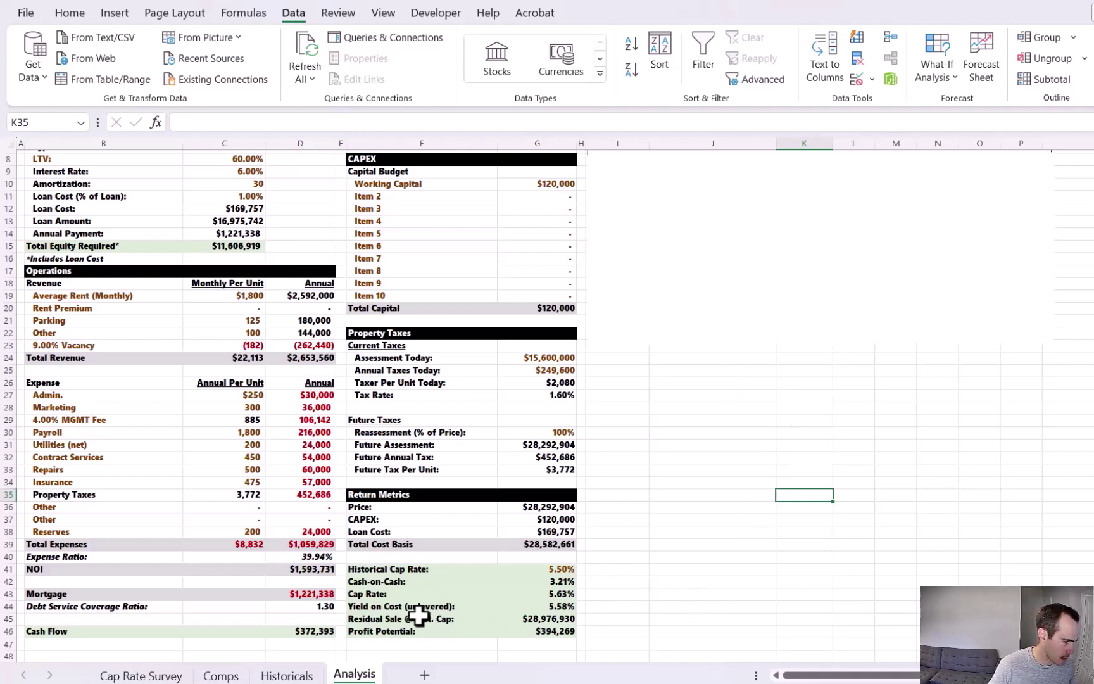
left_click_drag(431, 609, 527, 611)
left_click(667, 596)
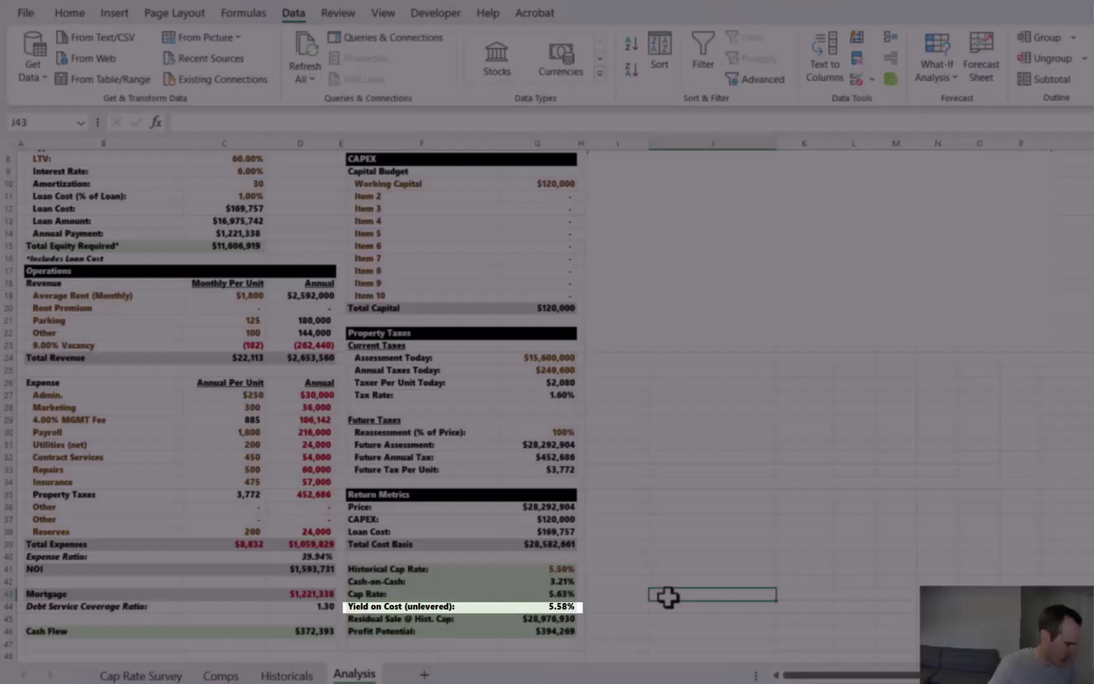